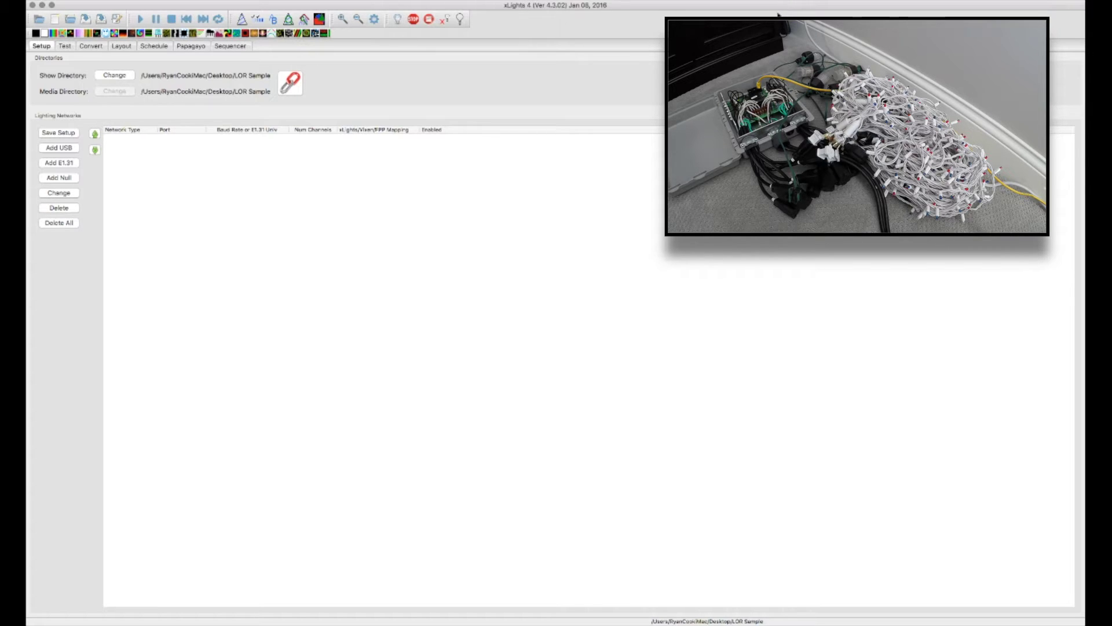
Add a USB network of type LOR at 19200 baud on the usbserial adapter port
{"action": "left_click", "coordinate": [249, 98]}
{"action": "left_click", "coordinate": [62, 149]}
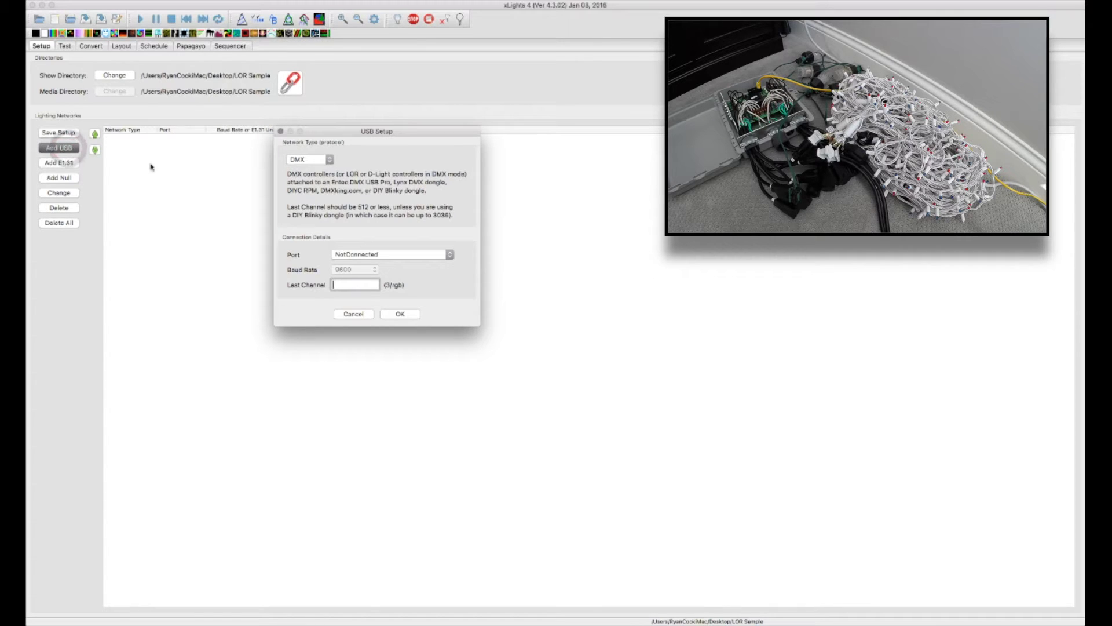
{"action": "left_click", "coordinate": [307, 163]}
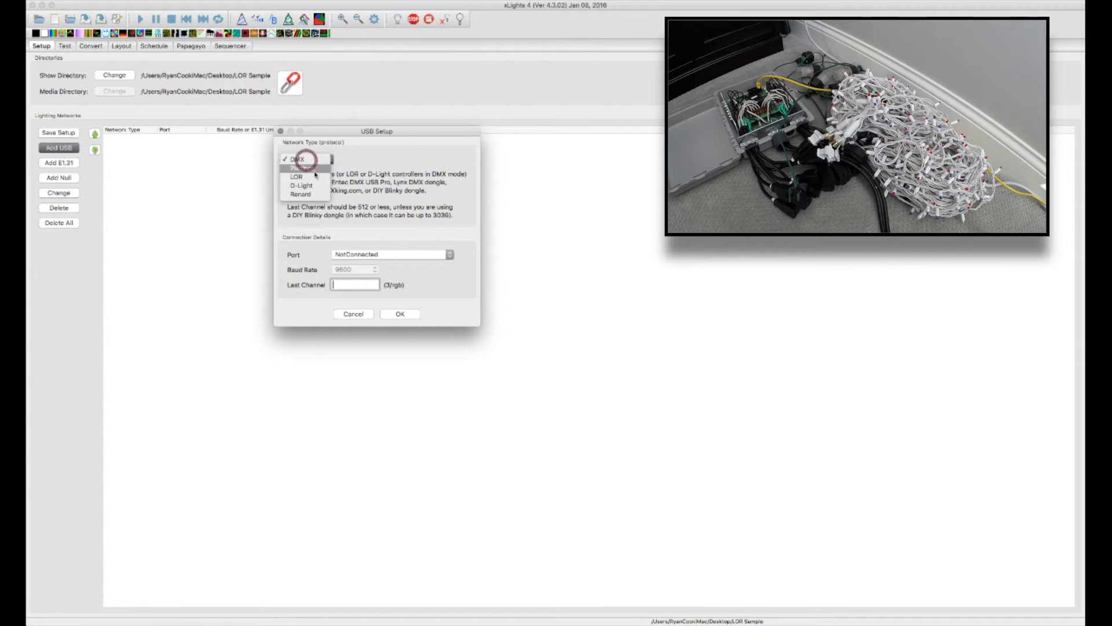
{"action": "left_click", "coordinate": [315, 178]}
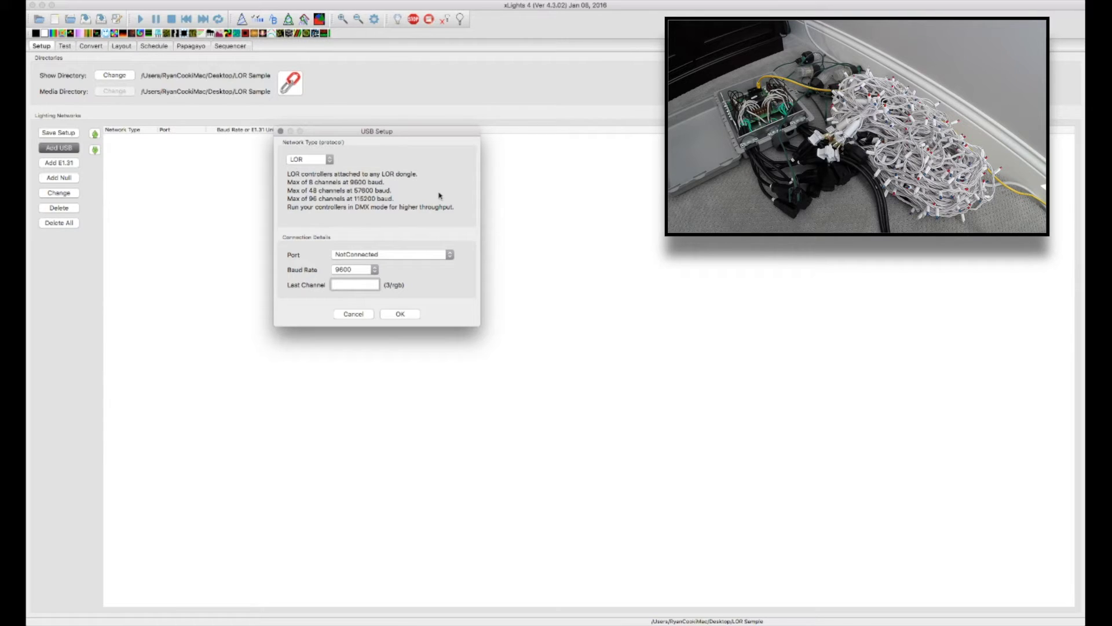
{"action": "left_click", "coordinate": [360, 270]}
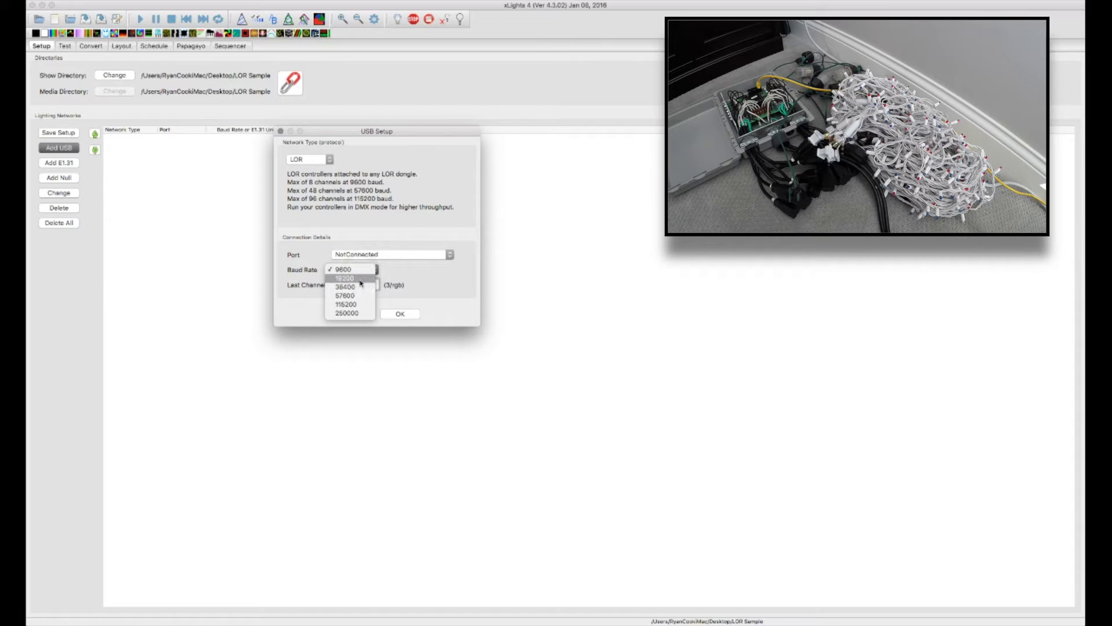
{"action": "left_click", "coordinate": [360, 279]}
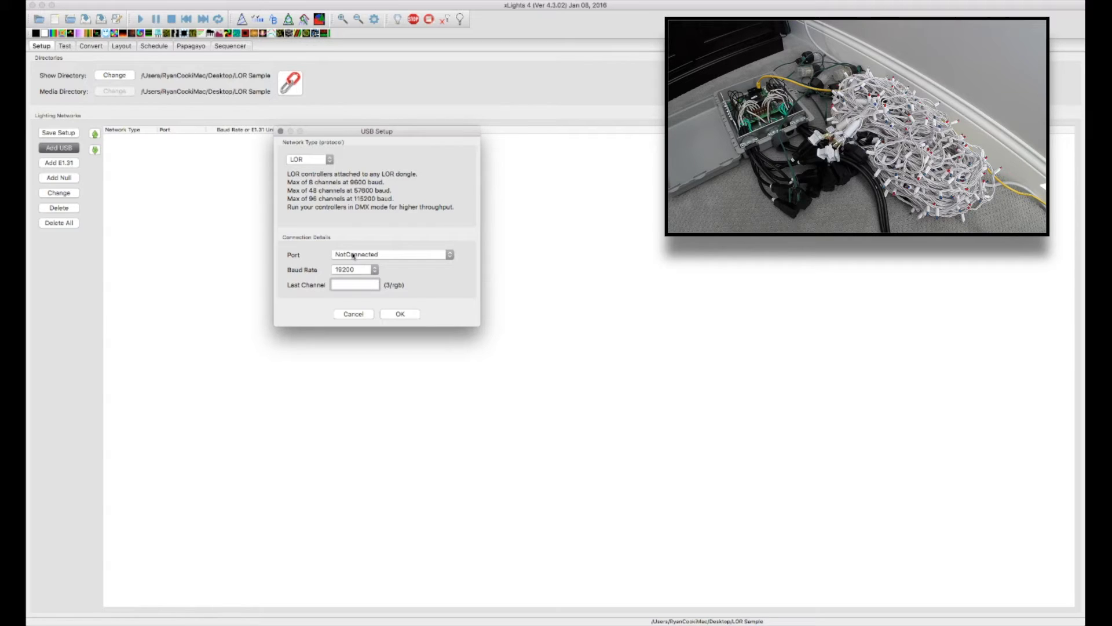
{"action": "left_click", "coordinate": [353, 255]}
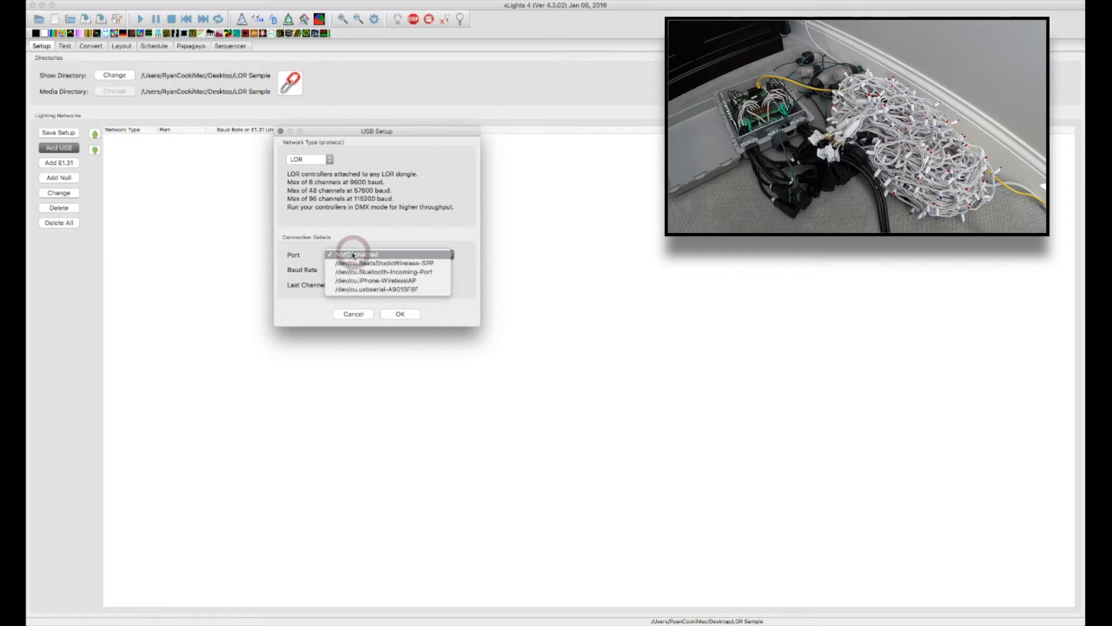
{"action": "left_click", "coordinate": [366, 290]}
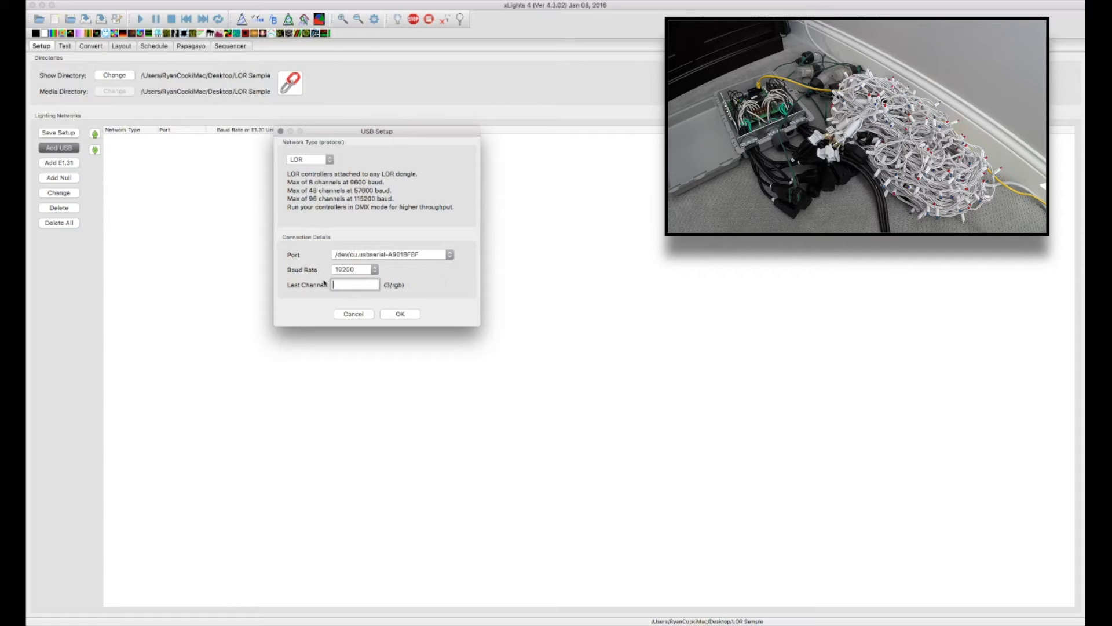
Set the LOR network's Last Channel to 16 and confirm it
{"action": "left_click", "coordinate": [344, 283]}
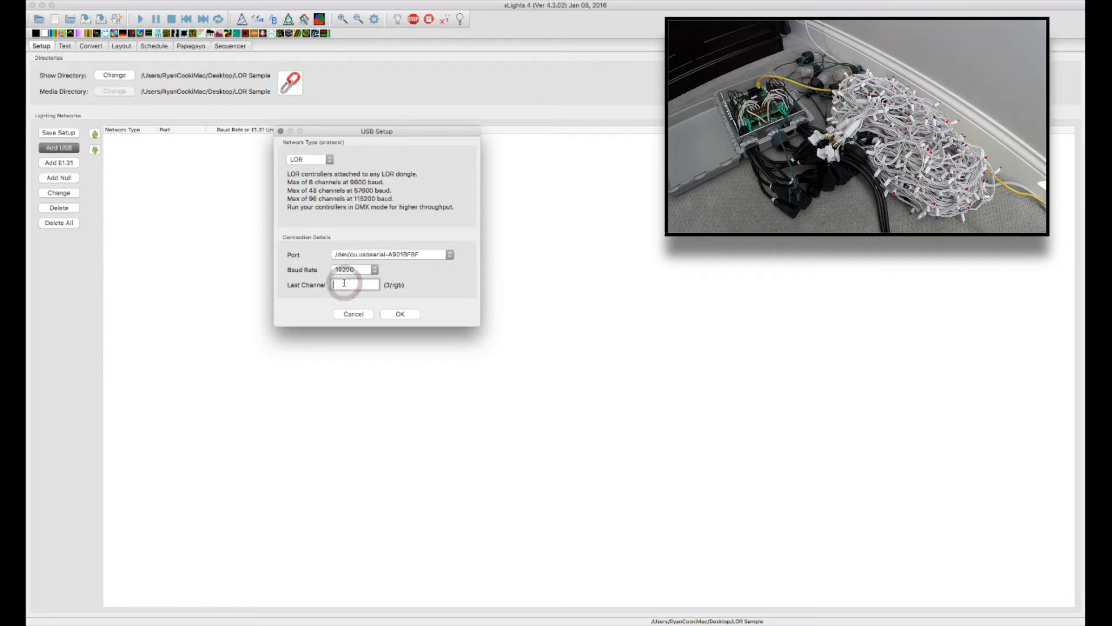
{"action": "type", "text": "16"}
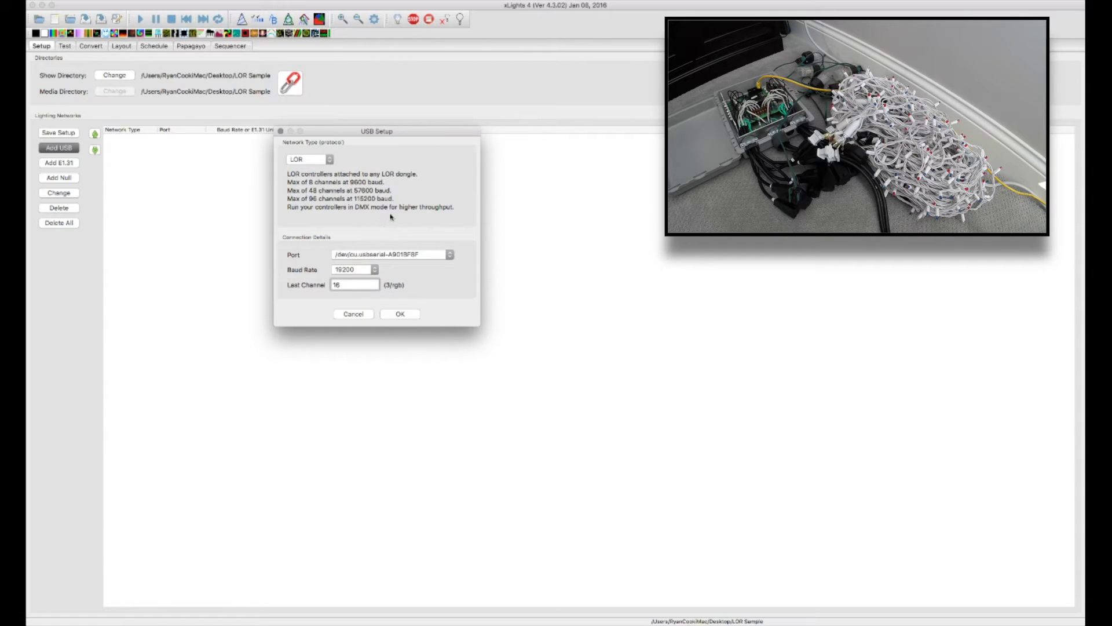
{"action": "left_click", "coordinate": [316, 159]}
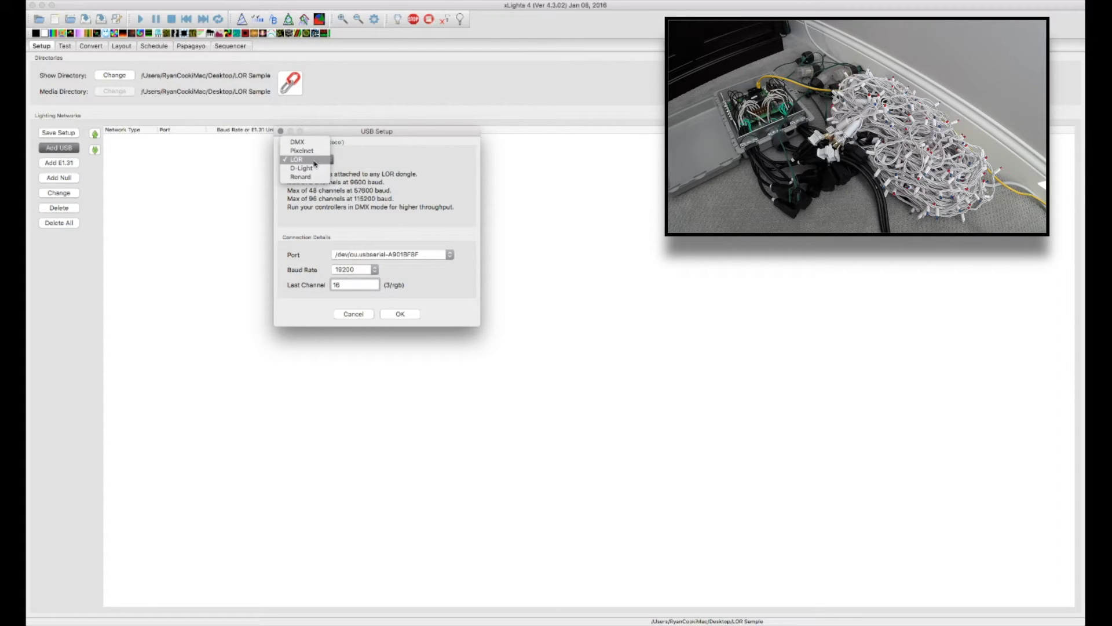
{"action": "left_click", "coordinate": [313, 160]}
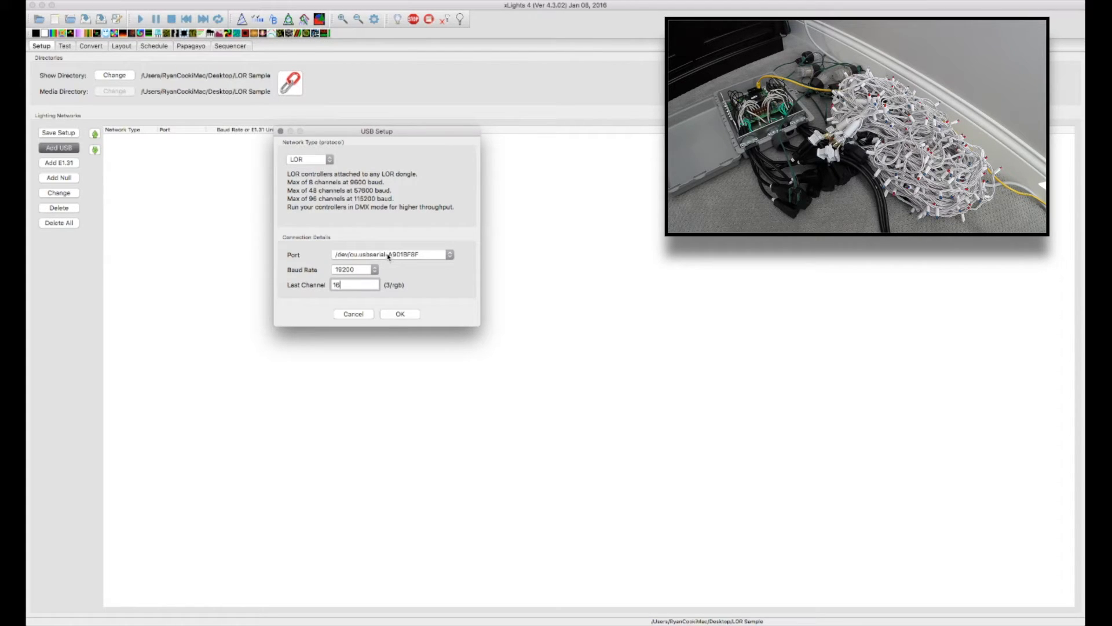
{"action": "left_click", "coordinate": [354, 286]}
{"action": "left_click", "coordinate": [402, 314]}
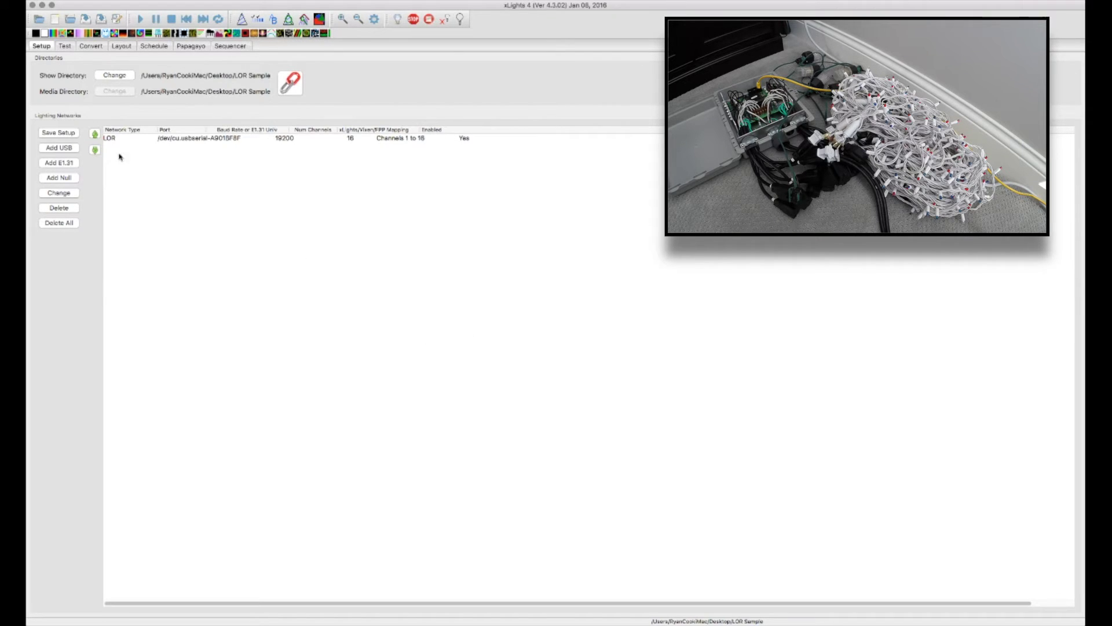
{"action": "left_click", "coordinate": [116, 140]}
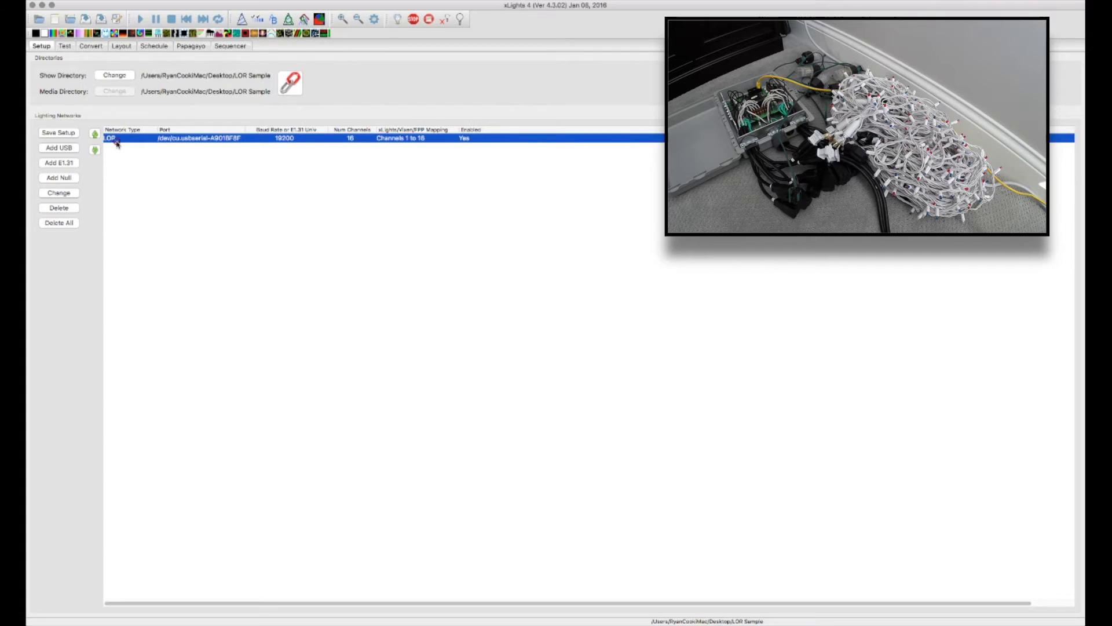
{"action": "left_click", "coordinate": [165, 196]}
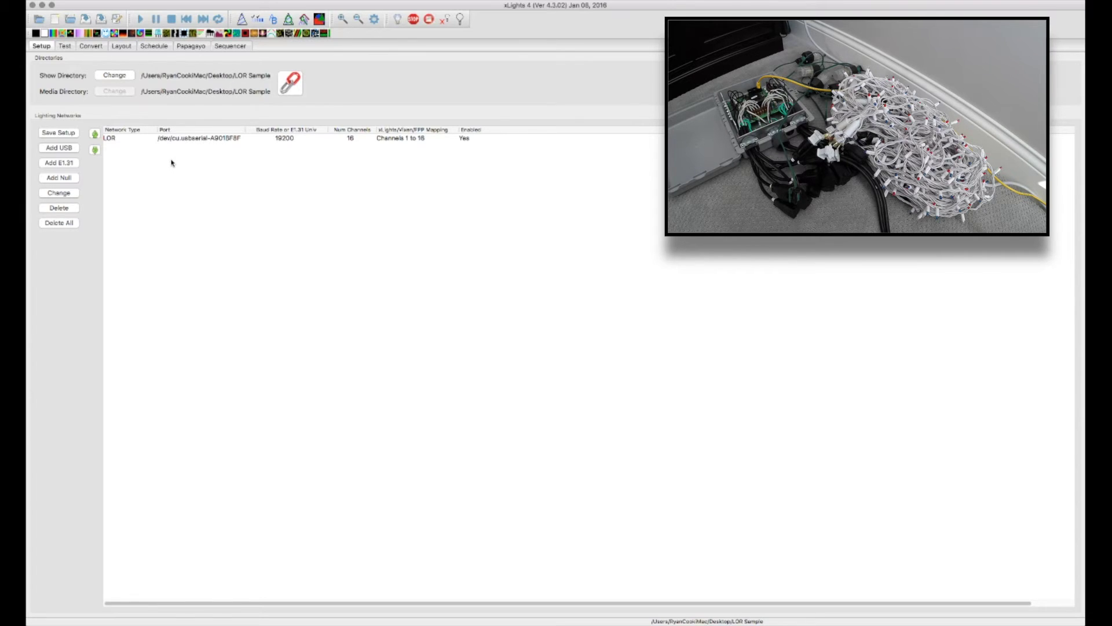
Go to the channel Test page and enable Output to Lights
{"action": "left_click", "coordinate": [73, 49]}
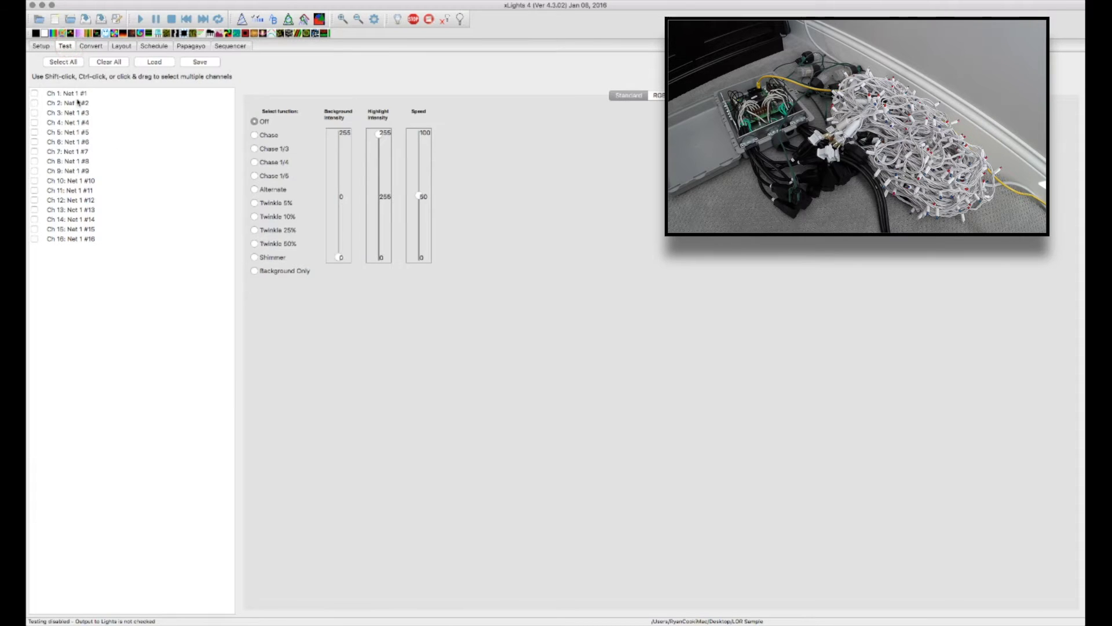
{"action": "left_click", "coordinate": [76, 233]}
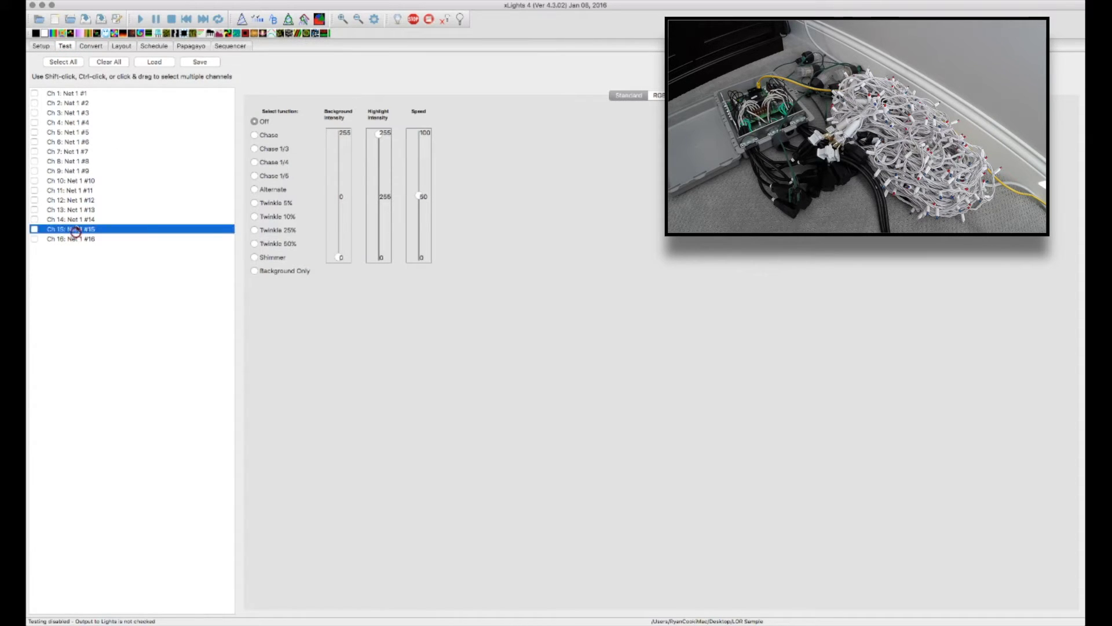
{"action": "left_click", "coordinate": [80, 93]}
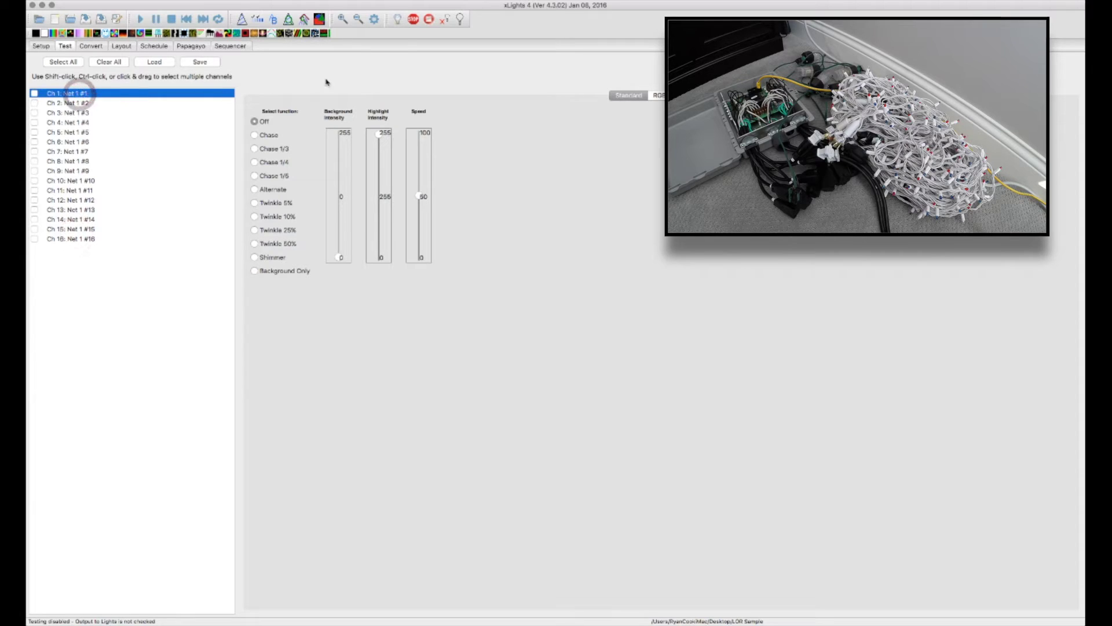
{"action": "left_click", "coordinate": [461, 19]}
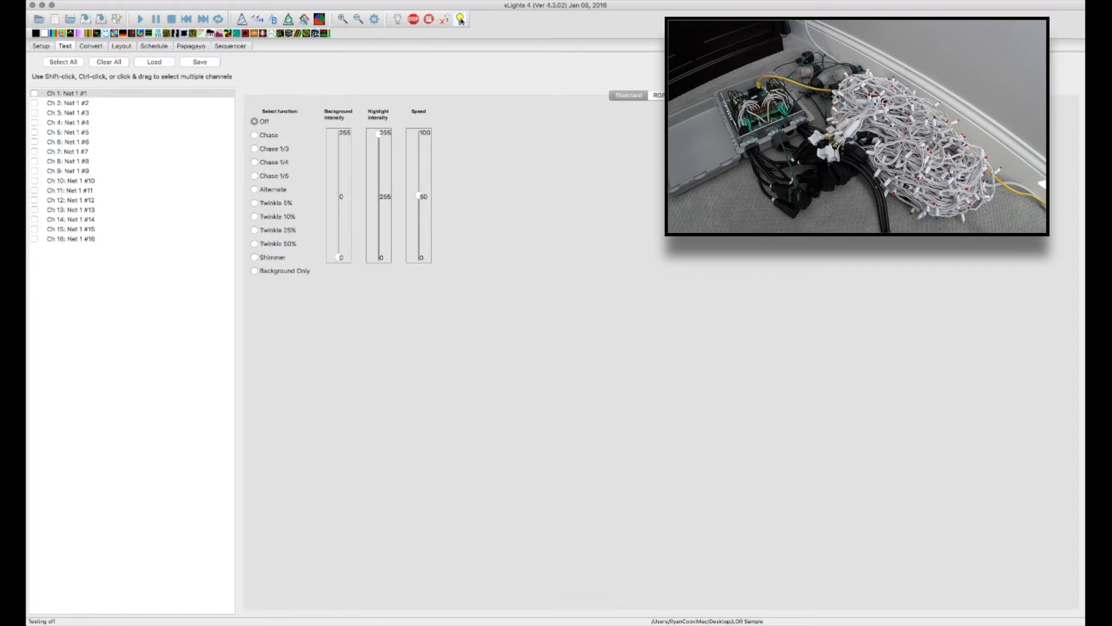
Test channels 1–4 lit at Background Only intensity 255
{"action": "left_click", "coordinate": [35, 95]}
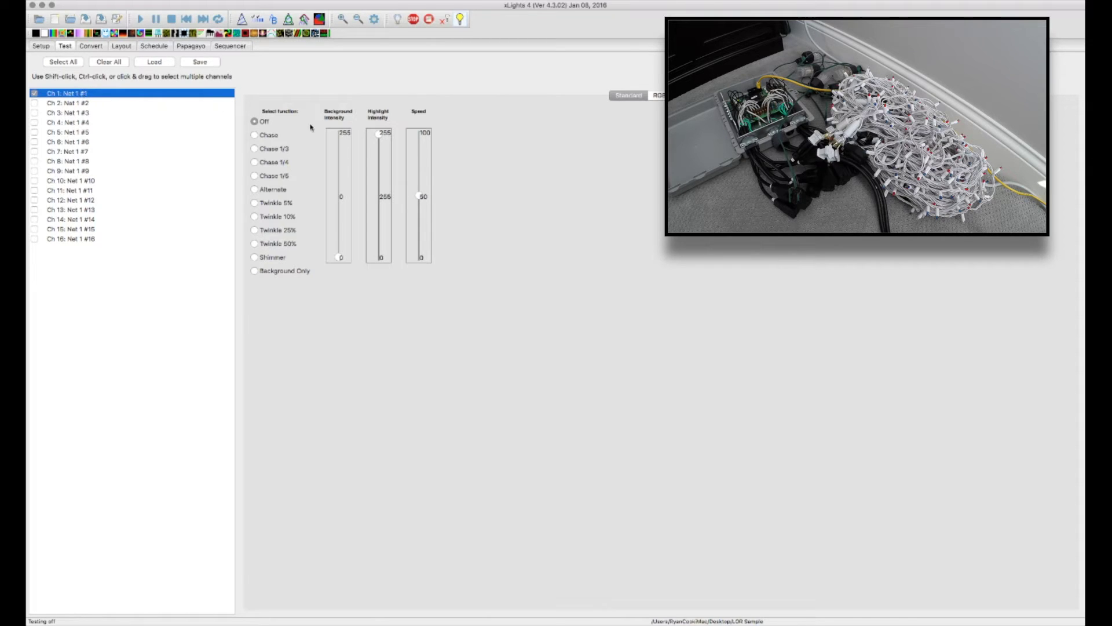
{"action": "left_click", "coordinate": [281, 272]}
{"action": "left_click_drag", "start_coordinate": [340, 258], "coordinate": [332, 138]}
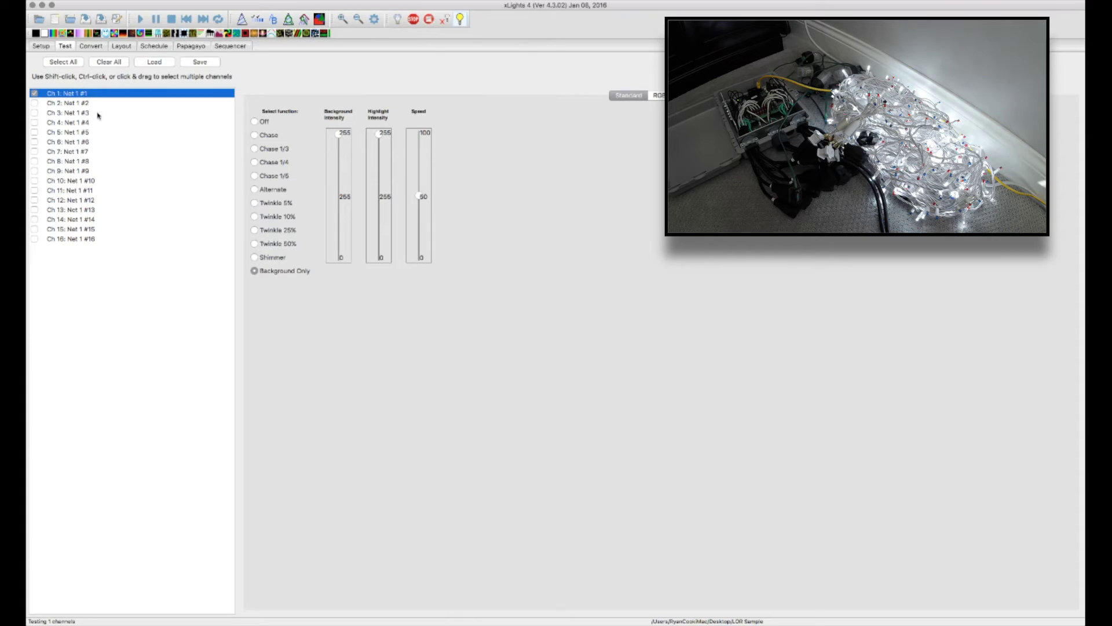
{"action": "left_click", "coordinate": [35, 103]}
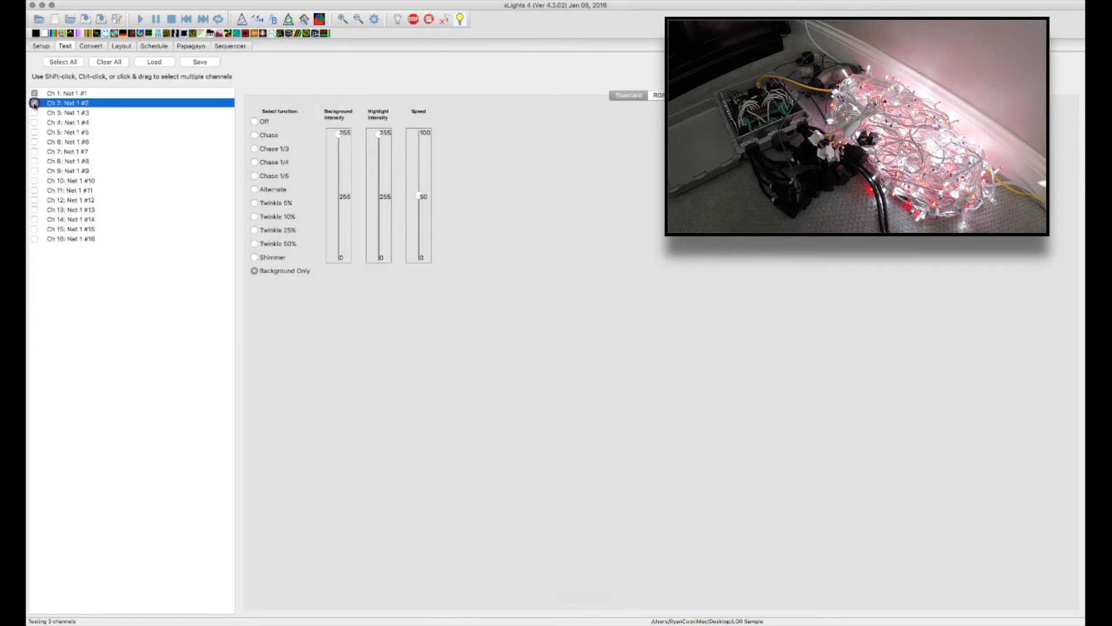
{"action": "left_click", "coordinate": [34, 113]}
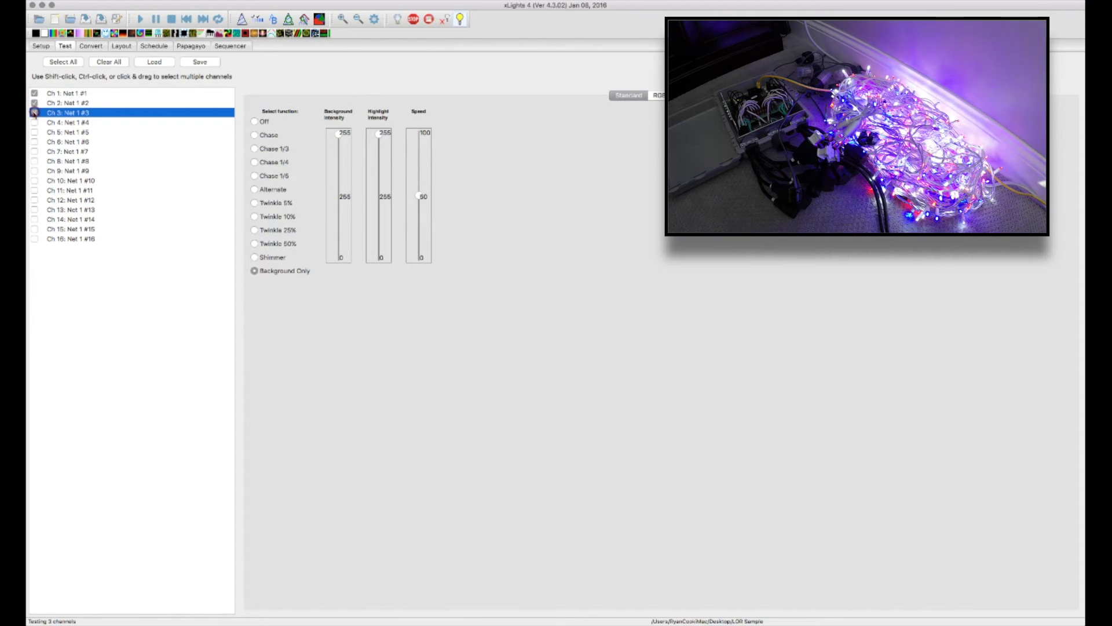
{"action": "left_click", "coordinate": [35, 123]}
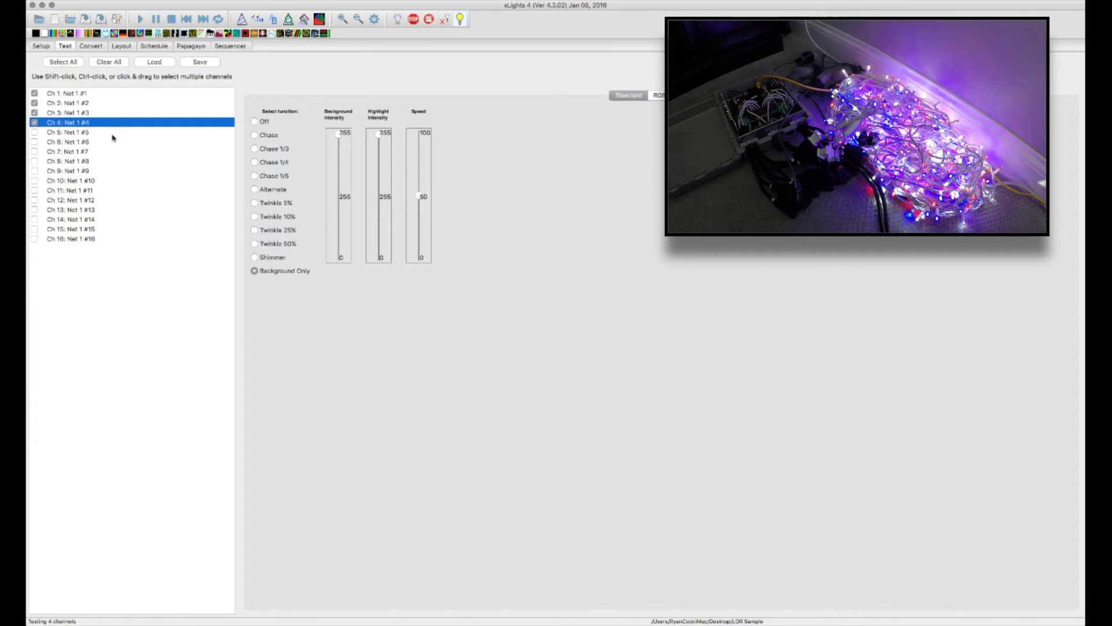
Uncheck channels 4 through 1 to end the test, returning to the Layout page
{"action": "left_click", "coordinate": [35, 122]}
{"action": "left_click", "coordinate": [34, 113]}
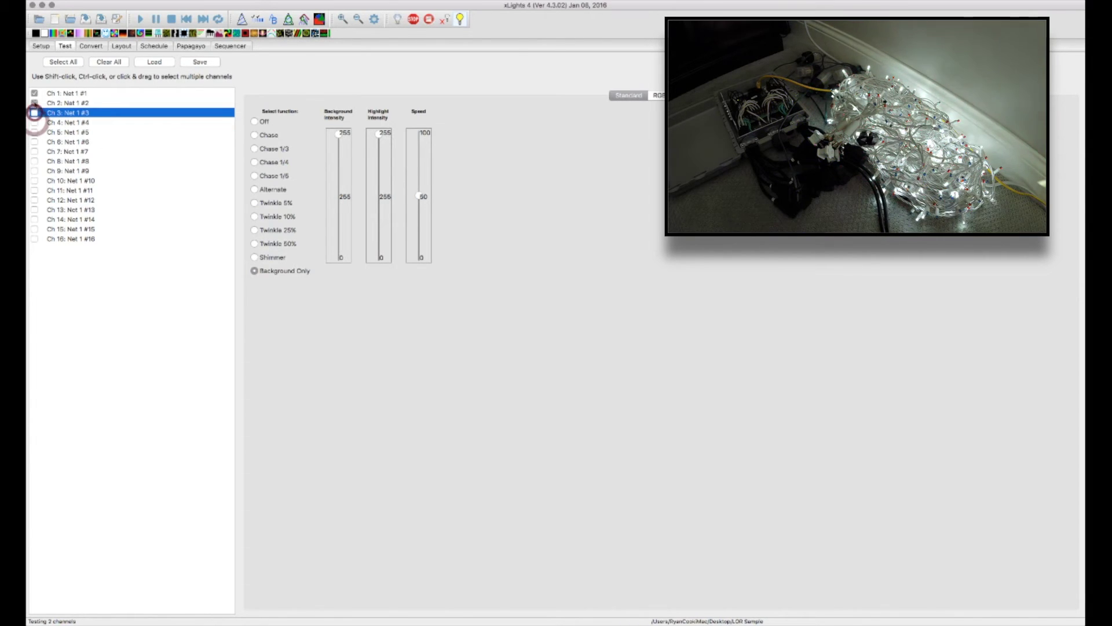
{"action": "left_click", "coordinate": [34, 103]}
{"action": "left_click", "coordinate": [35, 93]}
{"action": "left_click", "coordinate": [34, 93]}
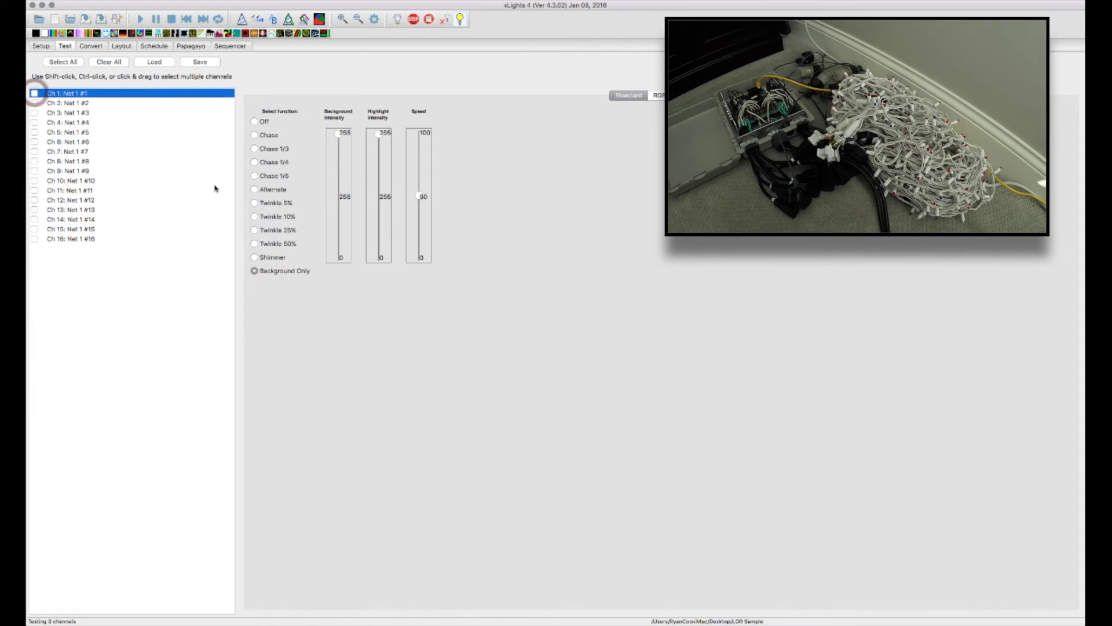
{"action": "left_click", "coordinate": [121, 46]}
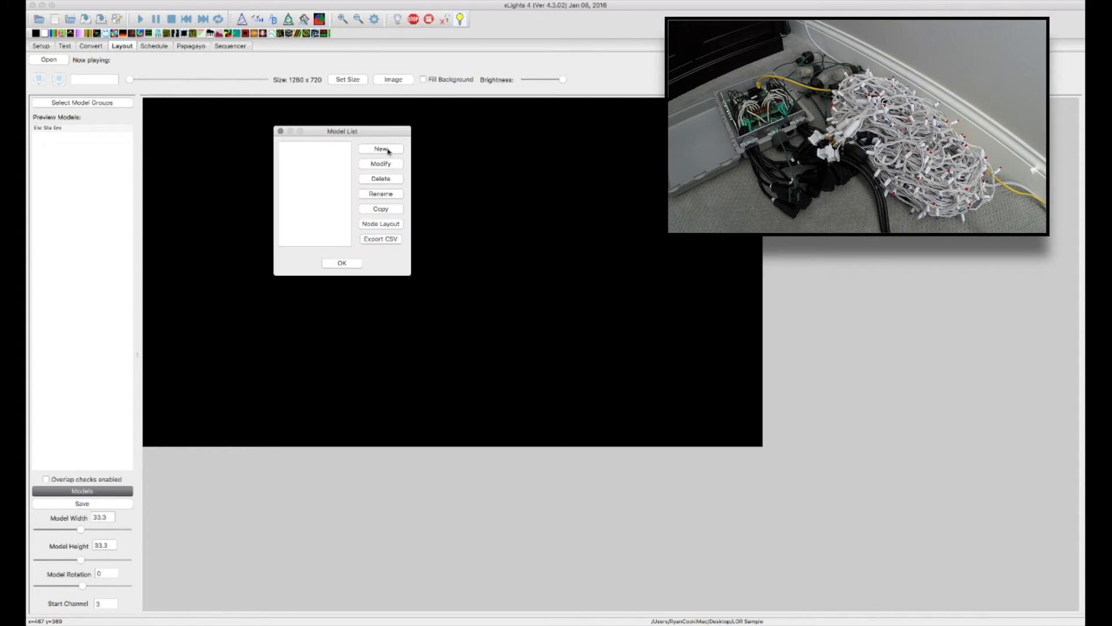
Create a new Wreath-shaped model named Wreath 1 - White
{"action": "left_click", "coordinate": [387, 149]}
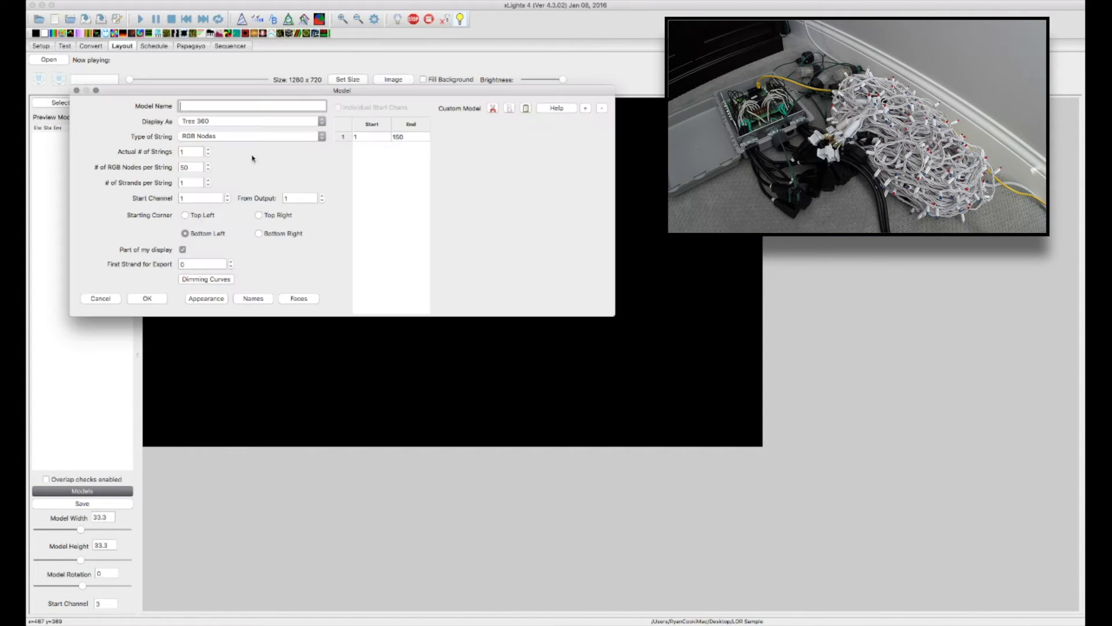
{"action": "left_click", "coordinate": [210, 121]}
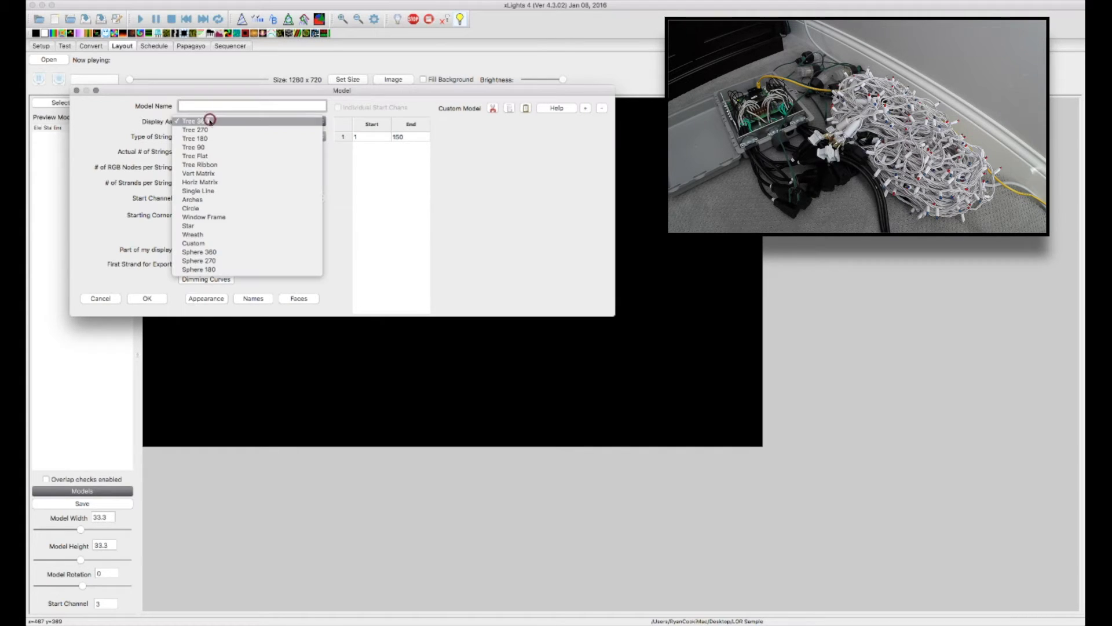
{"action": "left_click", "coordinate": [223, 233]}
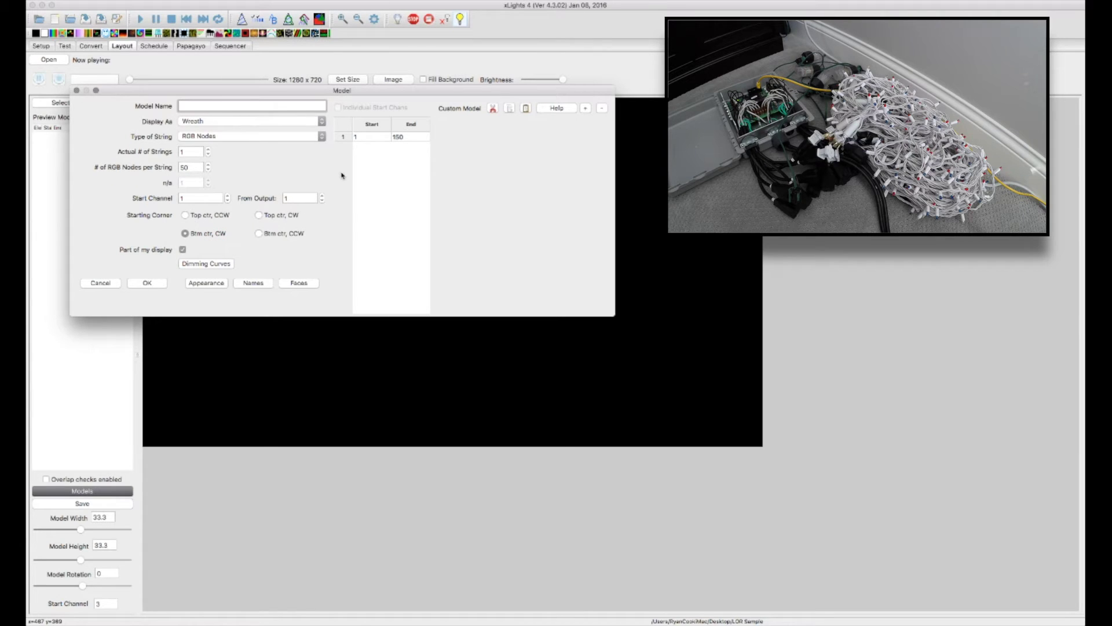
{"action": "left_click", "coordinate": [215, 106]}
{"action": "type", "text": "Wreath 1 - White"}
Make it a Single Color White string: 1 string, 50 lights, start channel 1
{"action": "left_click", "coordinate": [221, 137]}
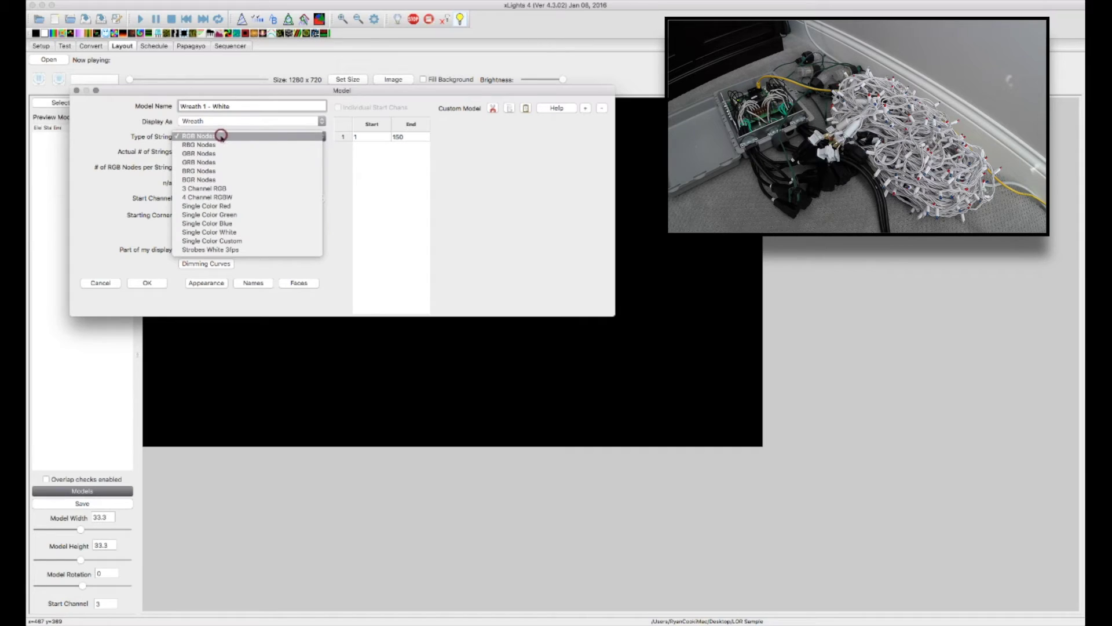
{"action": "left_click", "coordinate": [247, 233]}
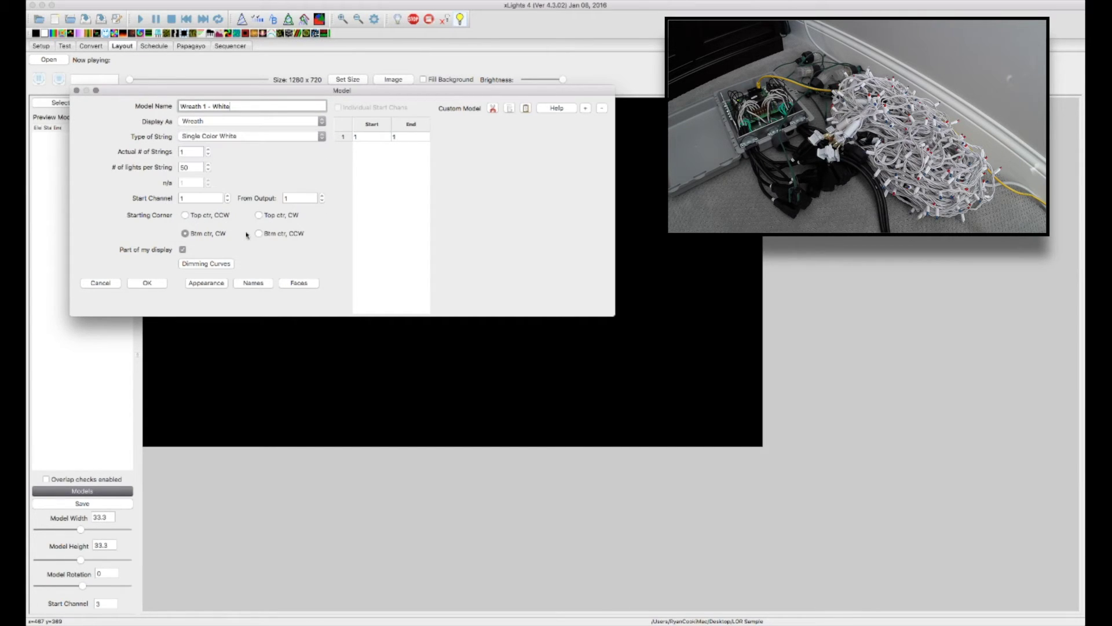
{"action": "left_click", "coordinate": [195, 152]}
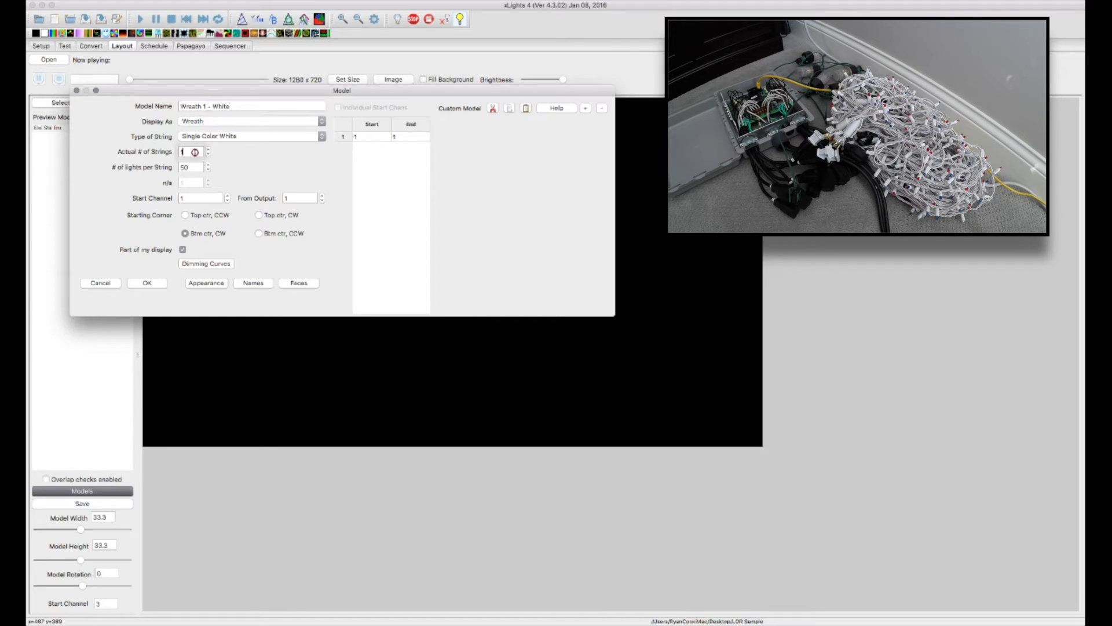
{"action": "left_click", "coordinate": [197, 167]}
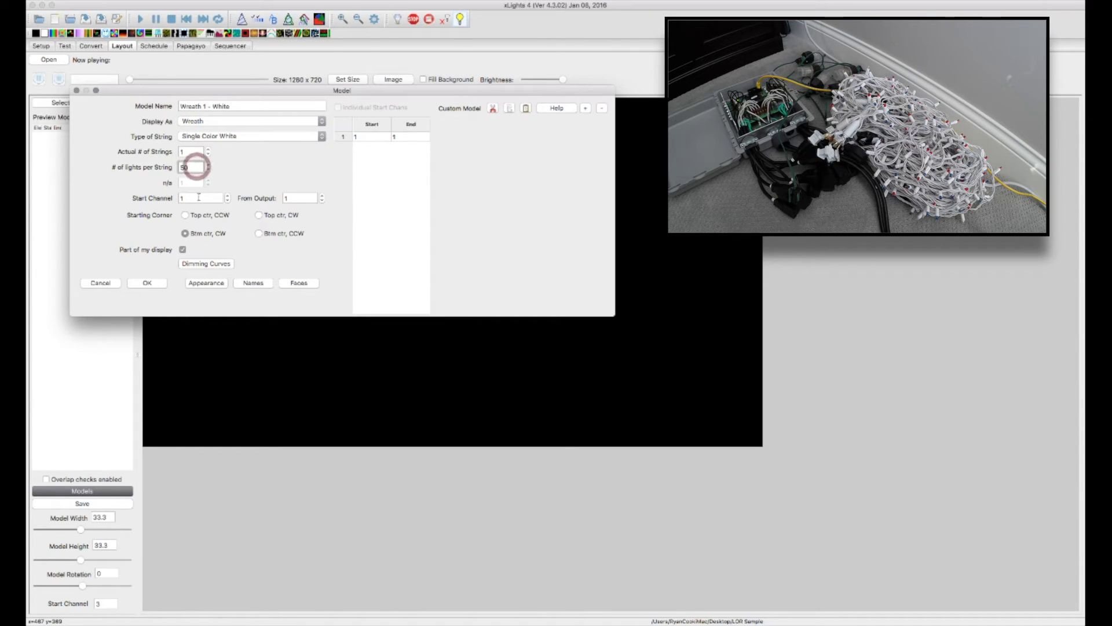
{"action": "left_click", "coordinate": [197, 198]}
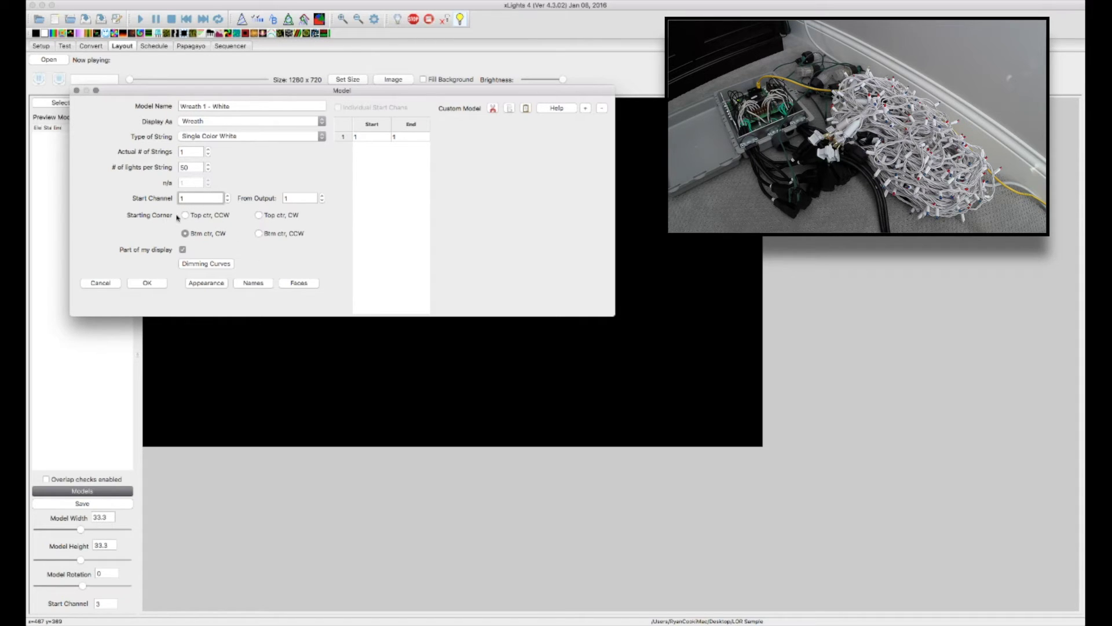
Save the white model and copy it as Wreath 1 - Red, Single Color Red, start channel 2
{"action": "left_click", "coordinate": [148, 284]}
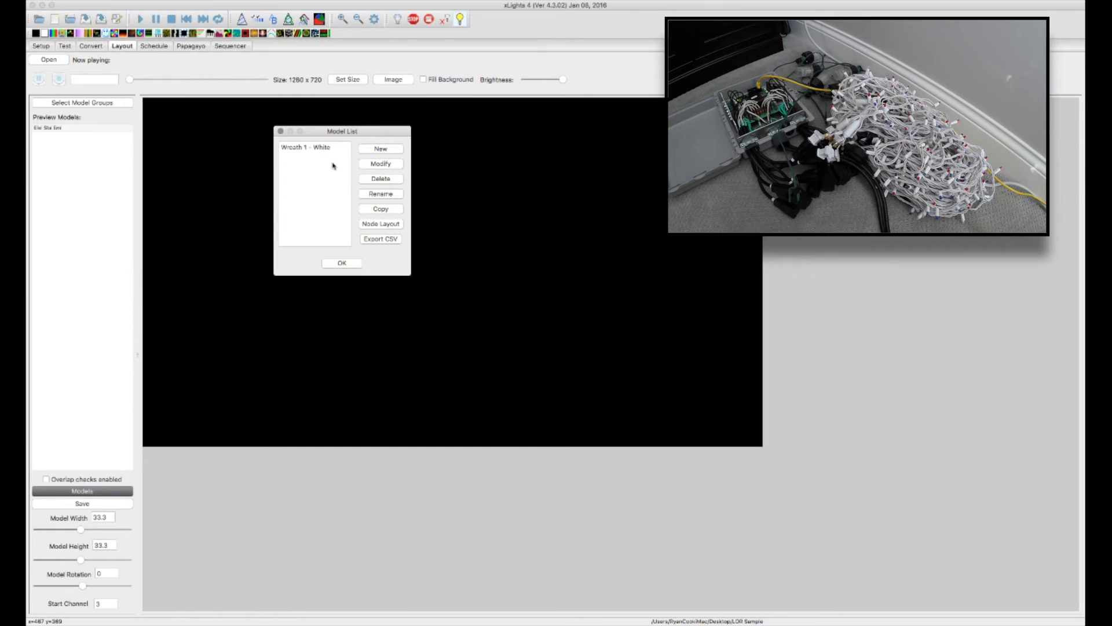
{"action": "left_click", "coordinate": [333, 149]}
{"action": "left_click", "coordinate": [380, 210]}
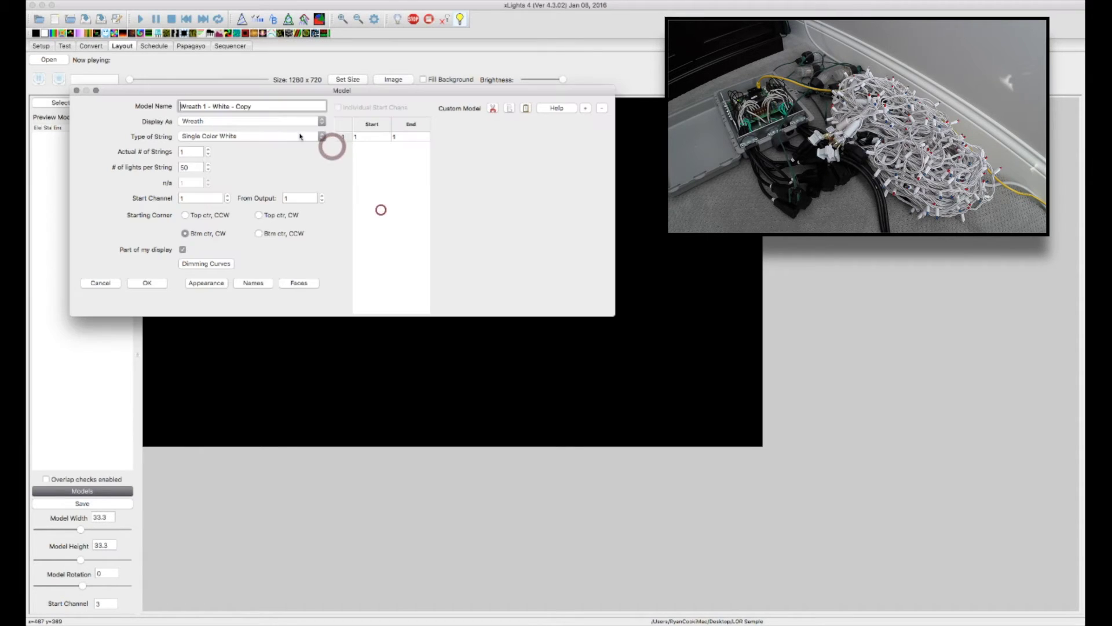
{"action": "left_click_drag", "start_coordinate": [214, 106], "coordinate": [252, 106]}
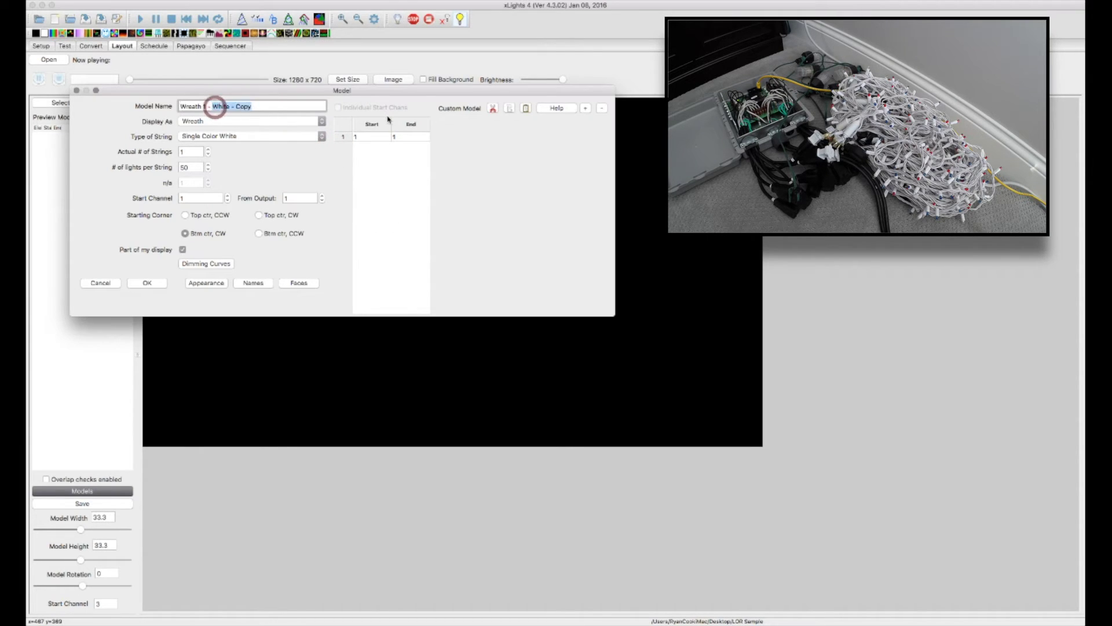
{"action": "type", "text": "Red"}
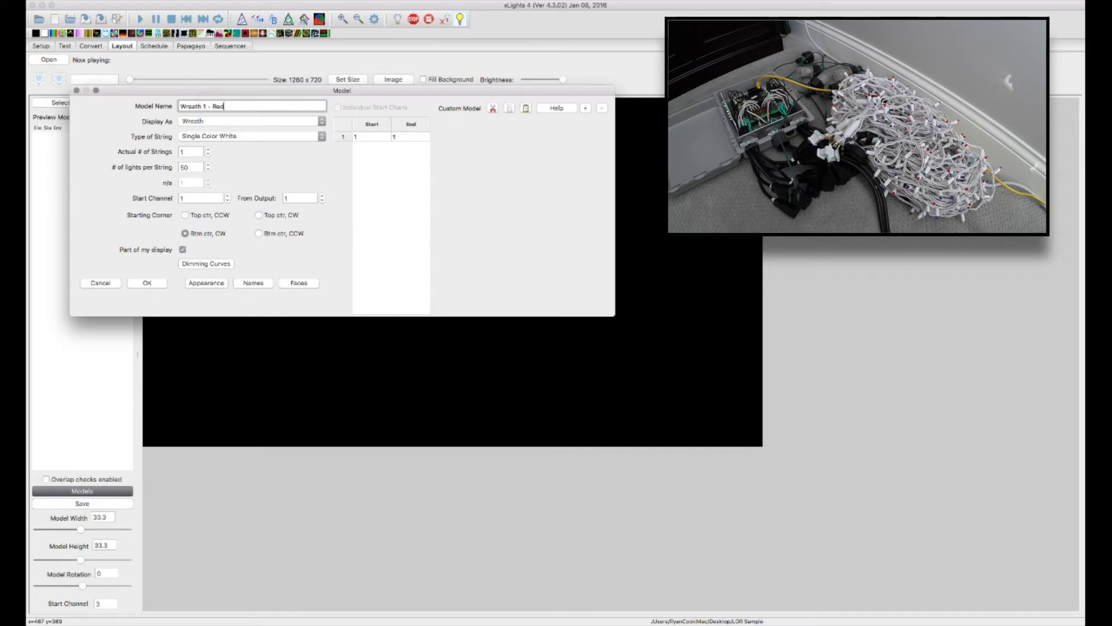
{"action": "left_click", "coordinate": [241, 136]}
{"action": "left_click", "coordinate": [250, 109]}
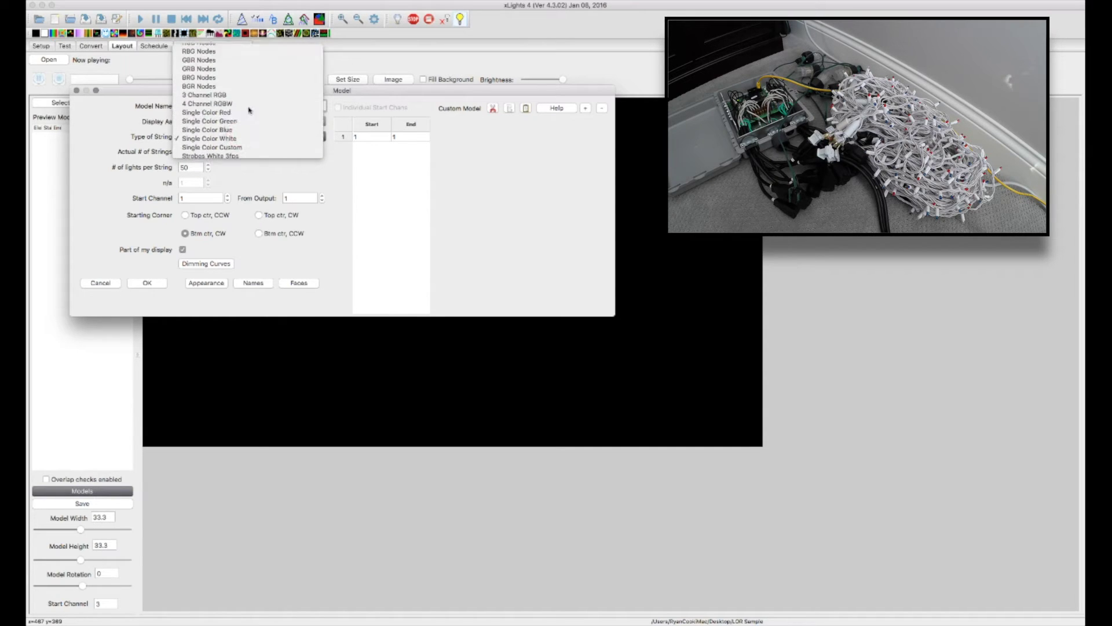
{"action": "left_click", "coordinate": [207, 198]}
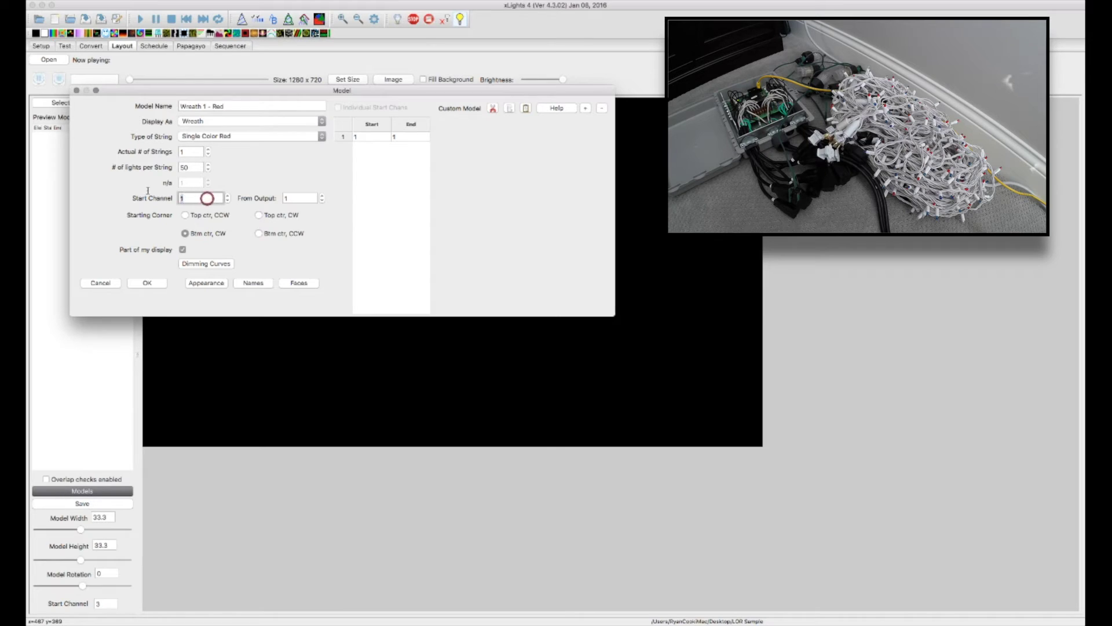
{"action": "left_click", "coordinate": [227, 196]}
{"action": "left_click", "coordinate": [147, 283]}
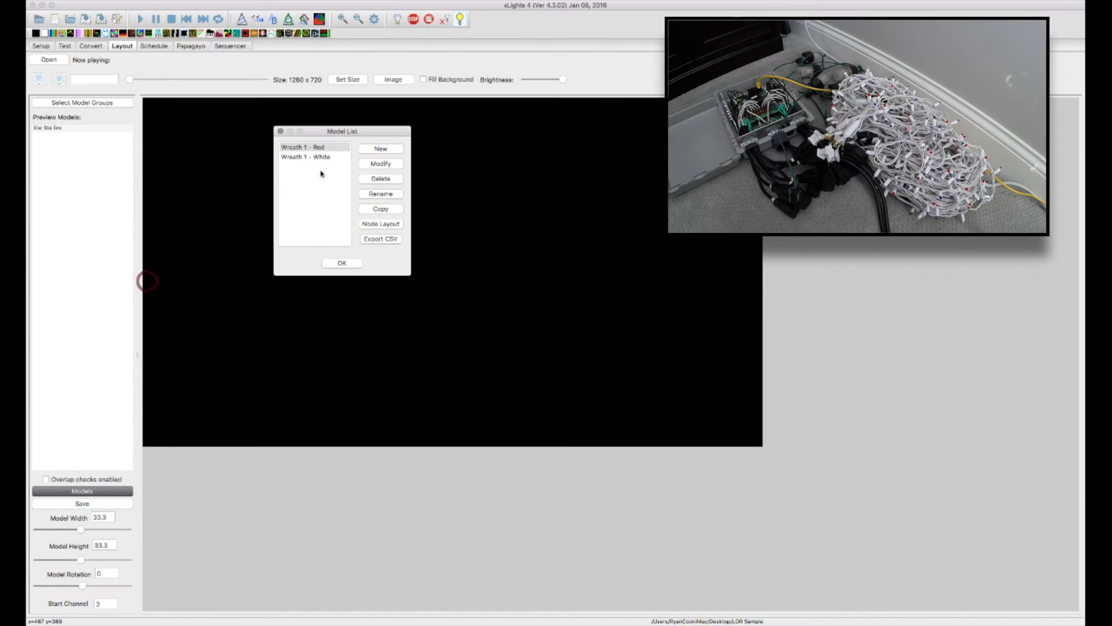
Copy the red model as Wreath 1 - Blue, Single Color Blue, start channel 3
{"action": "left_click", "coordinate": [381, 209]}
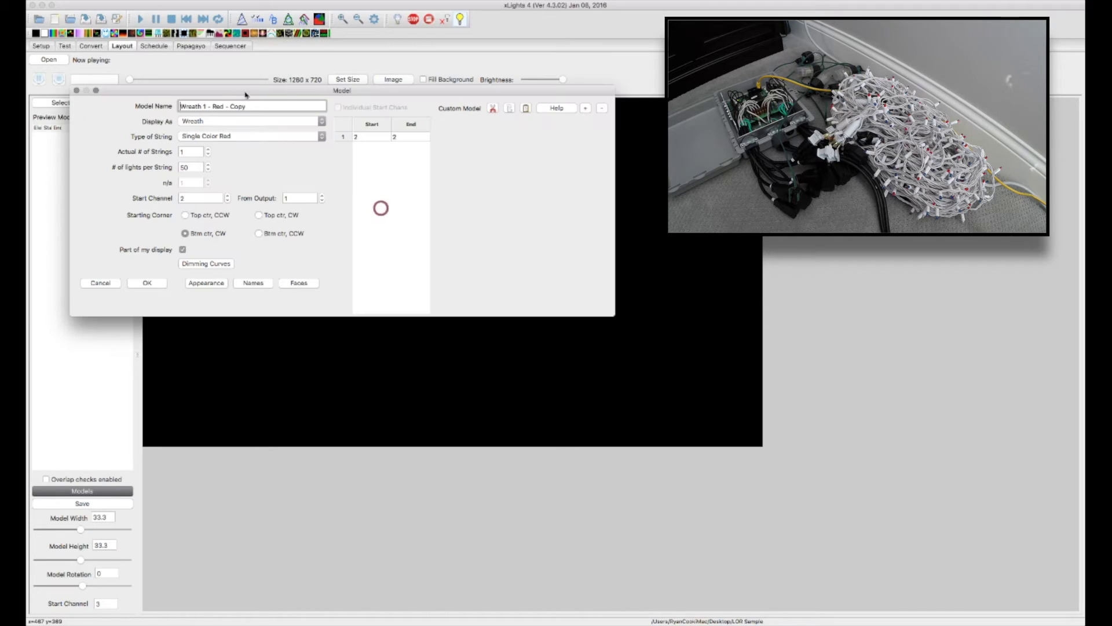
{"action": "left_click_drag", "start_coordinate": [213, 106], "coordinate": [315, 106]}
{"action": "type", "text": "Blue"}
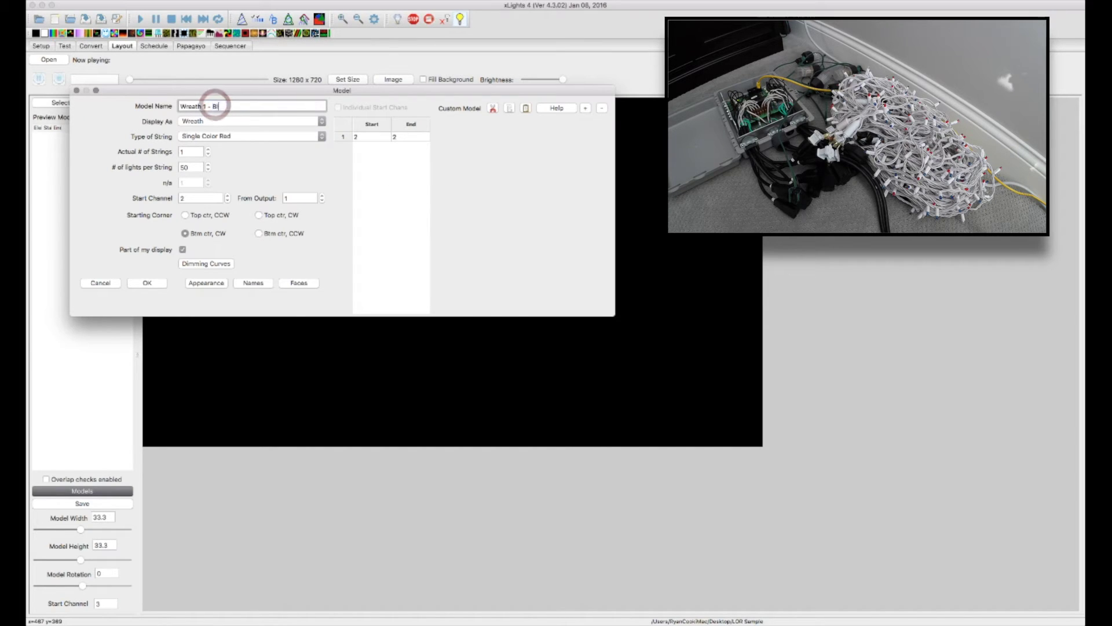
{"action": "left_click", "coordinate": [246, 138]}
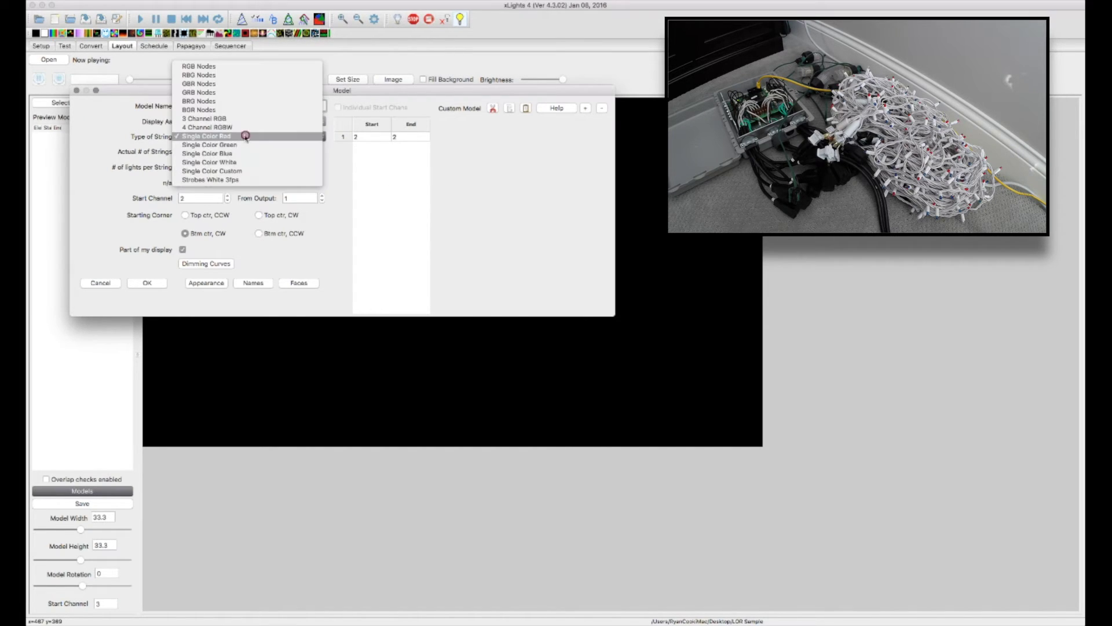
{"action": "left_click", "coordinate": [246, 154]}
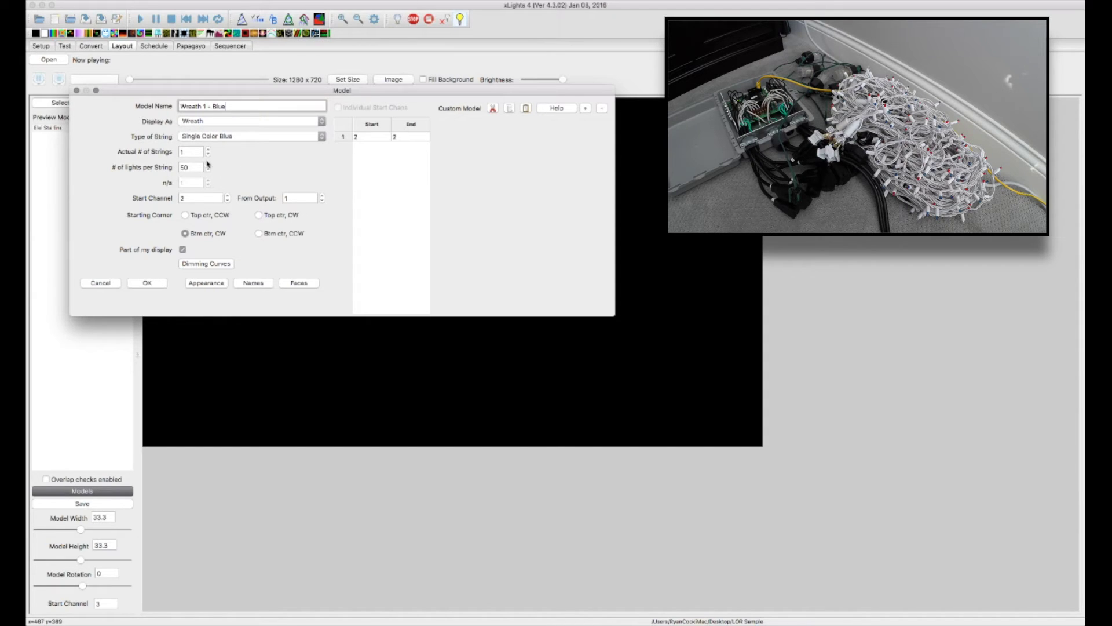
{"action": "double_click", "coordinate": [206, 197]}
{"action": "type", "text": "3"}
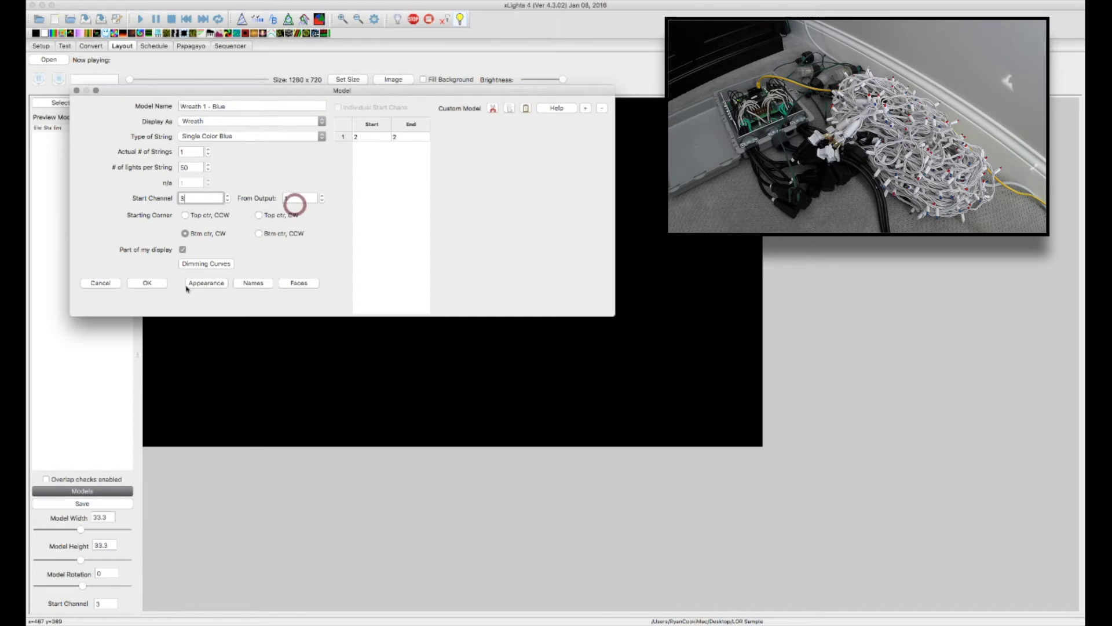
{"action": "left_click", "coordinate": [146, 283]}
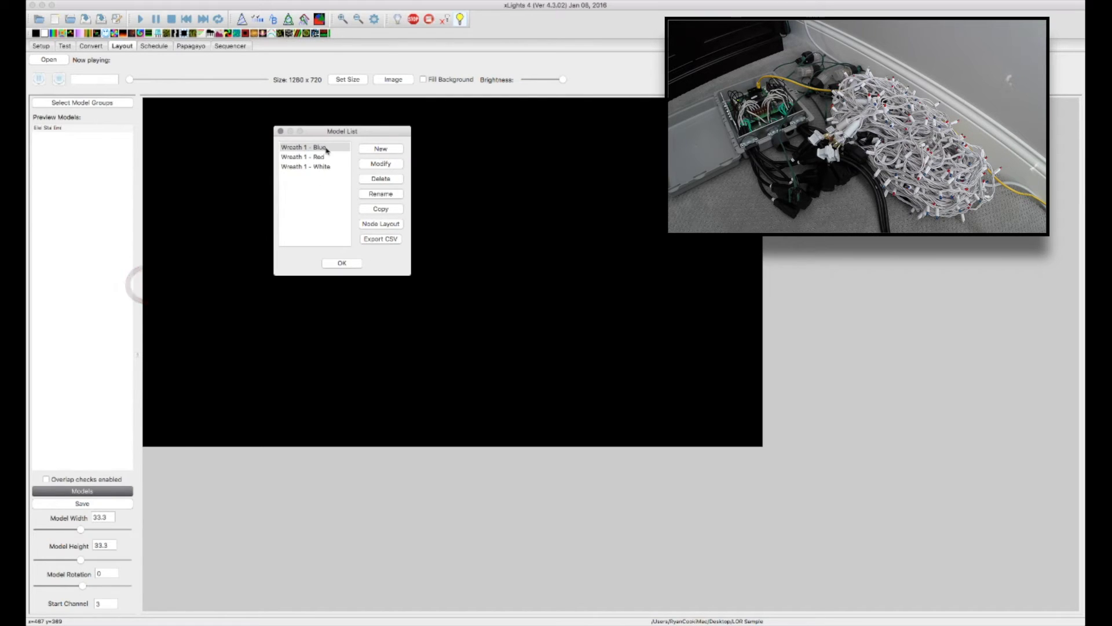
Copy Wreath 1 - Blue as Wreath 1 - Strobe with string type Strobes White 3fps
{"action": "left_click", "coordinate": [323, 147]}
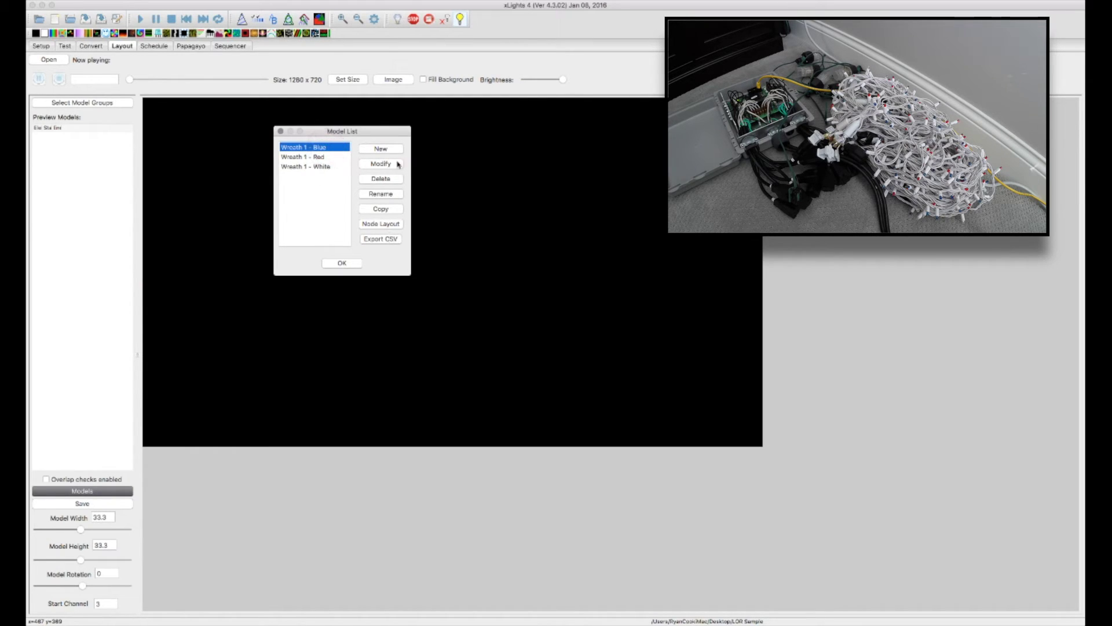
{"action": "left_click", "coordinate": [384, 210]}
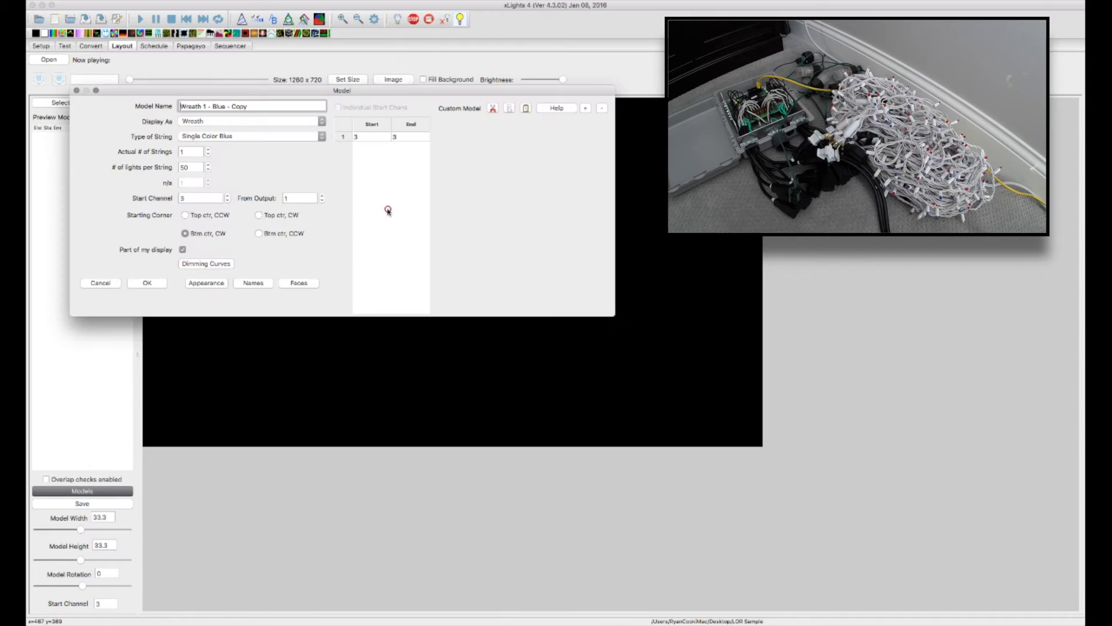
{"action": "left_click_drag", "start_coordinate": [212, 106], "coordinate": [249, 106]}
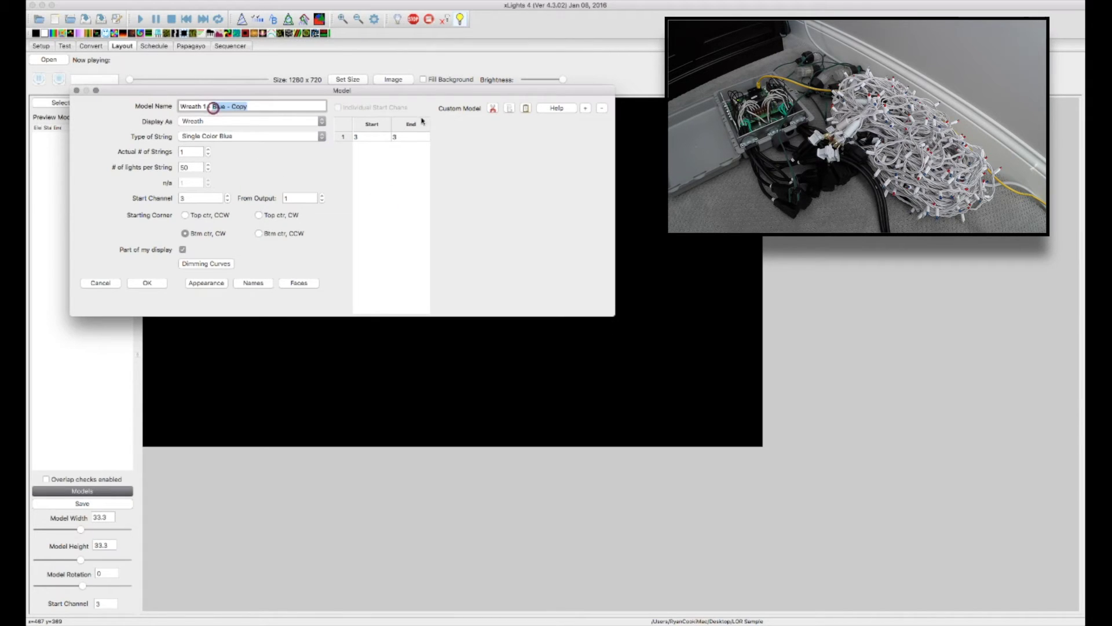
{"action": "type", "text": "Strove"}
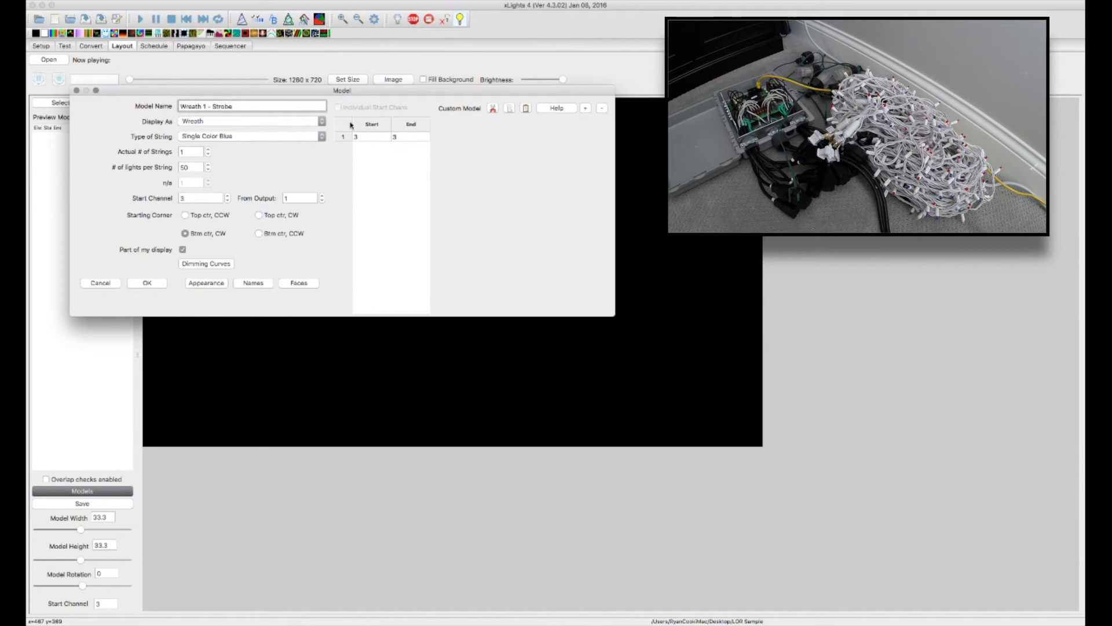
{"action": "left_click", "coordinate": [267, 137]}
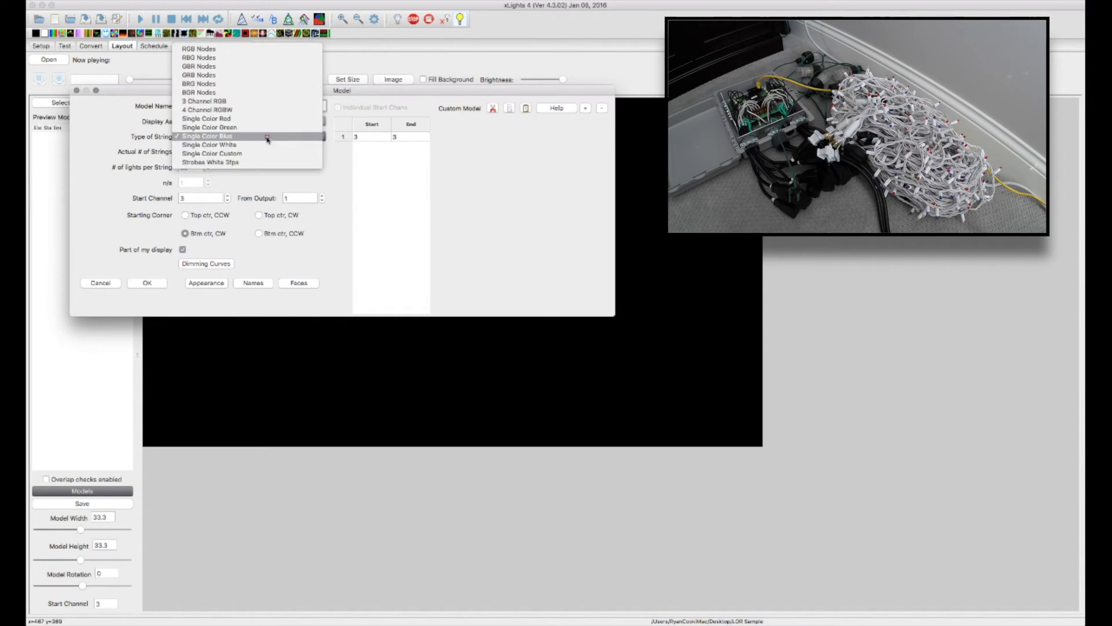
{"action": "left_click", "coordinate": [253, 164]}
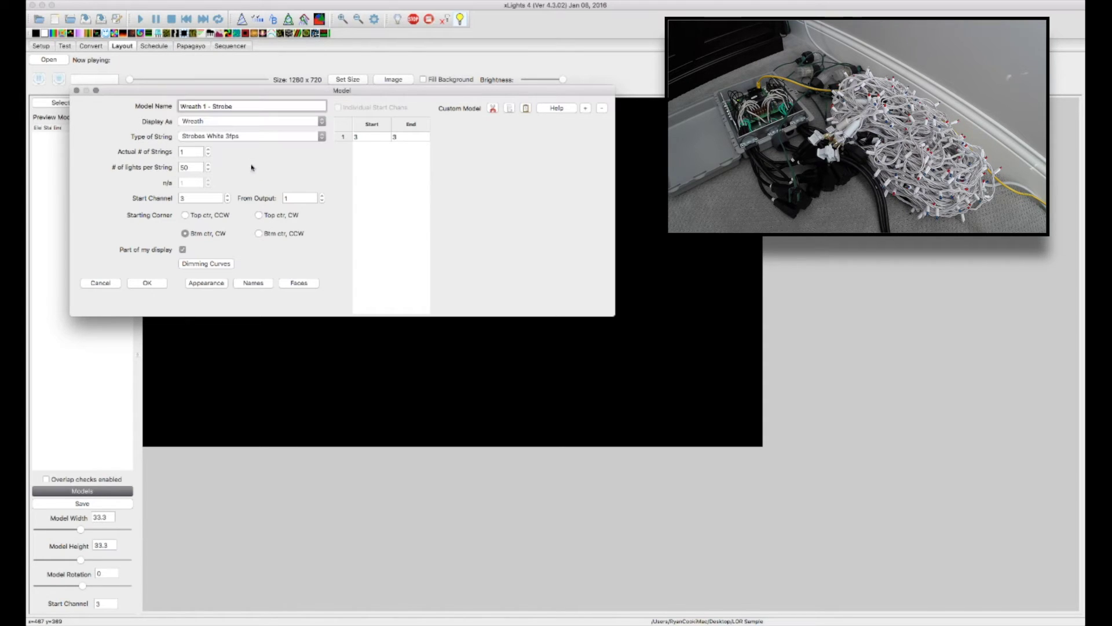
Give the strobe model 5 lights starting at channel 4 and save it
{"action": "double_click", "coordinate": [191, 168]}
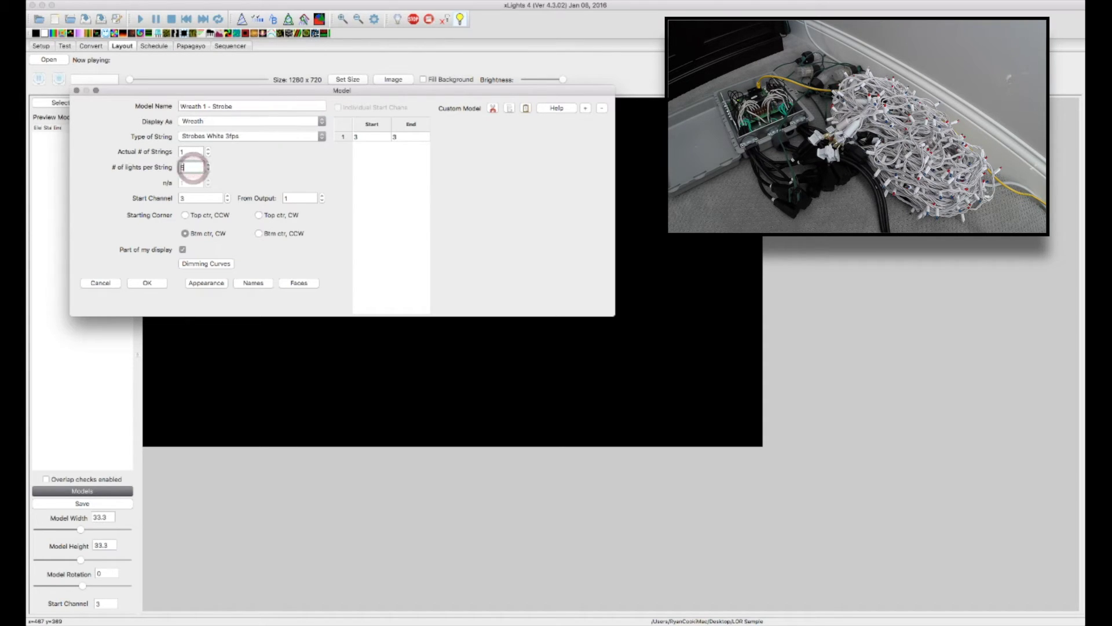
{"action": "type", "text": "5"}
{"action": "double_click", "coordinate": [213, 198]}
{"action": "type", "text": "4"}
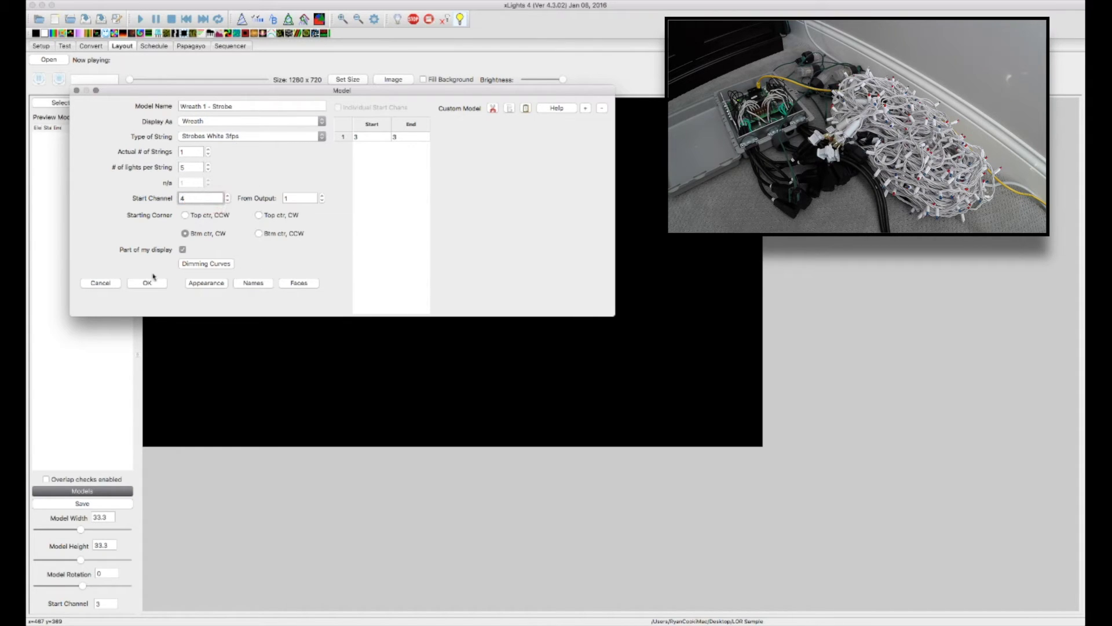
{"action": "left_click", "coordinate": [148, 283]}
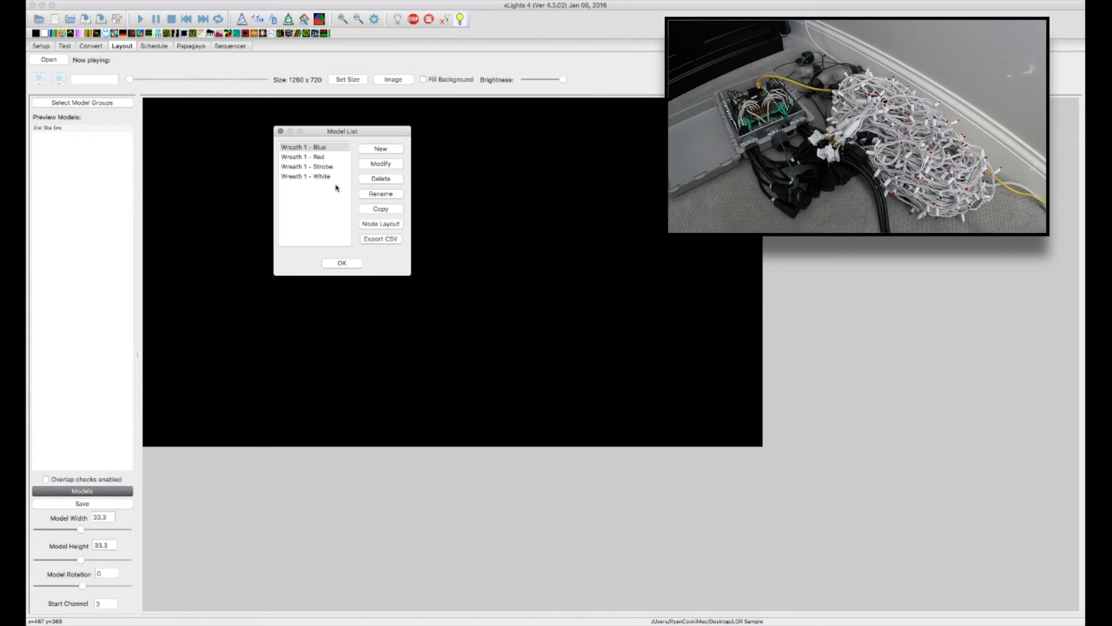
{"action": "left_click", "coordinate": [319, 176]}
Copy Wreath 1 - White onto channel 5 and Wreath 1 - Red onto channel 6
{"action": "left_click", "coordinate": [384, 210]}
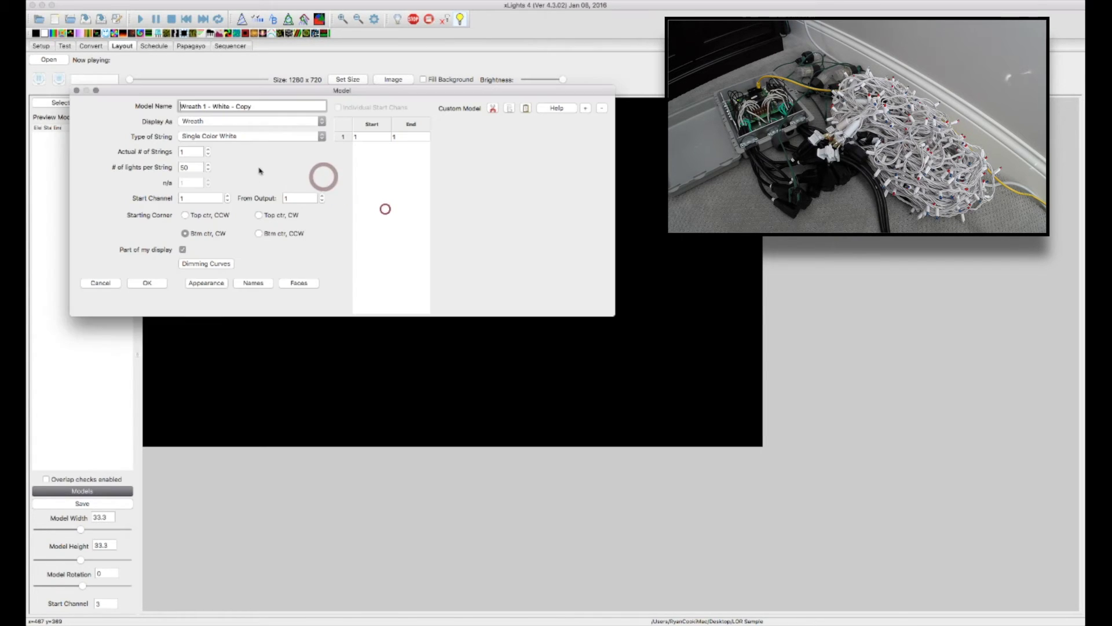
{"action": "double_click", "coordinate": [214, 197]}
{"action": "type", "text": "5"}
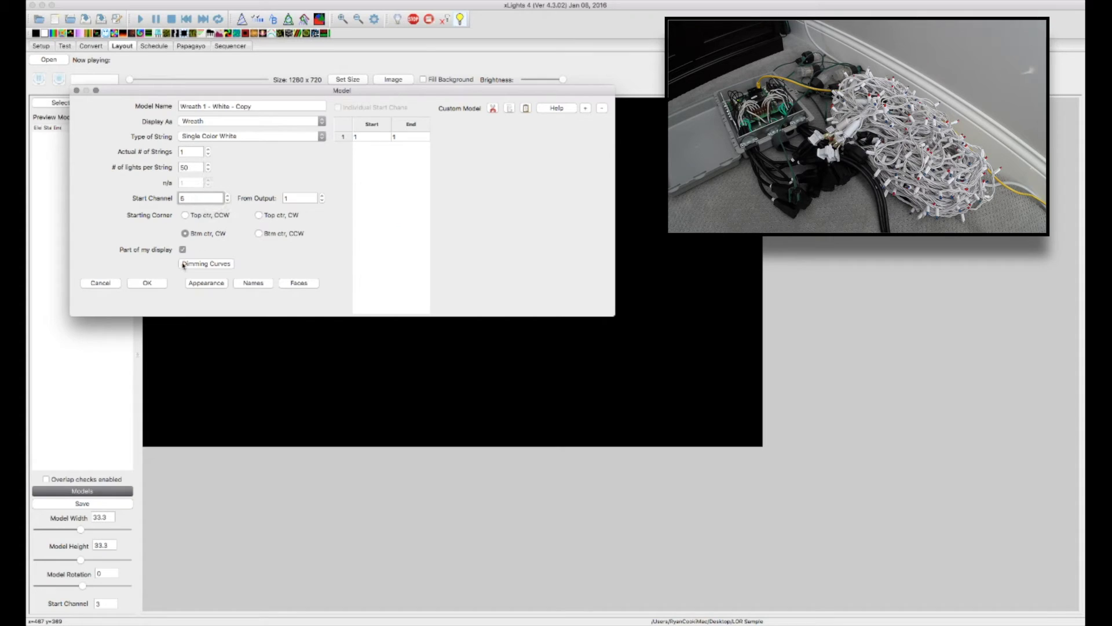
{"action": "left_click", "coordinate": [153, 286]}
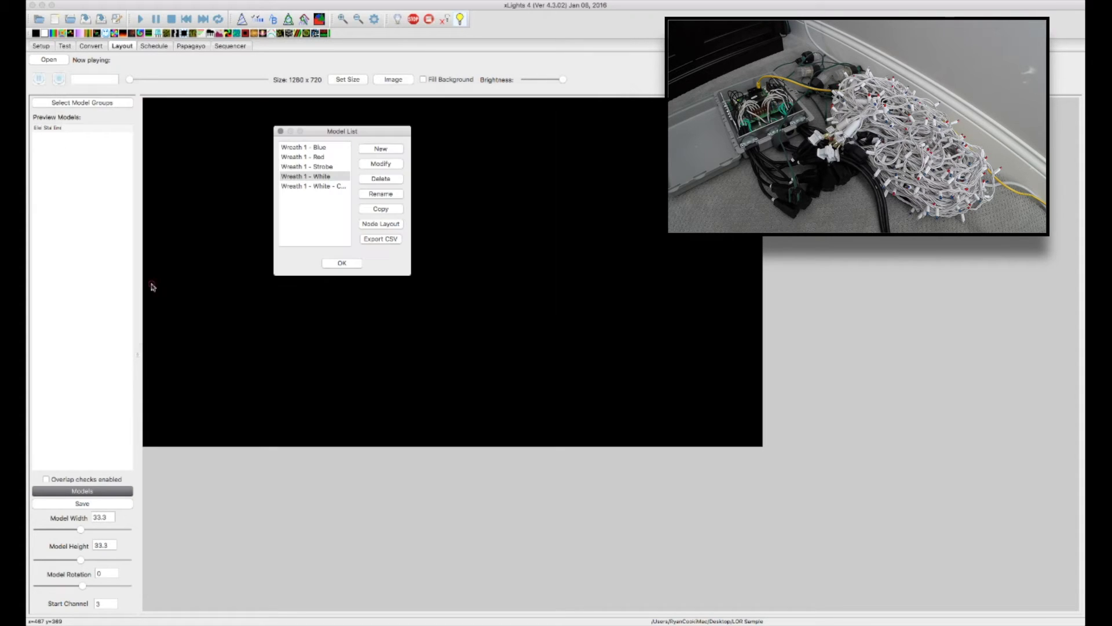
{"action": "left_click", "coordinate": [321, 157]}
{"action": "left_click", "coordinate": [384, 208]}
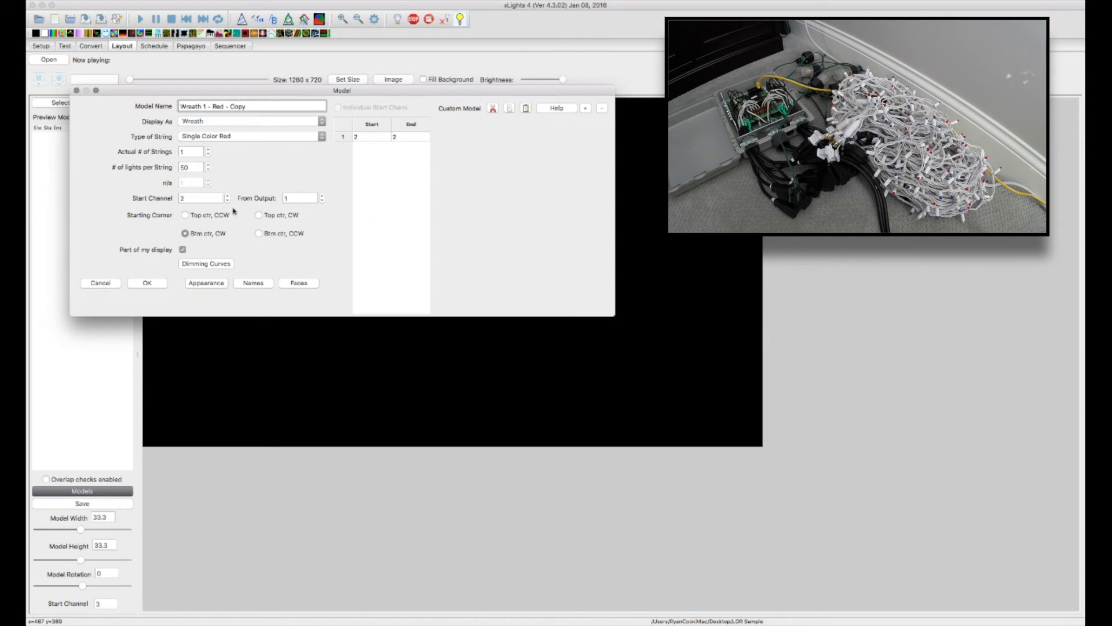
{"action": "double_click", "coordinate": [211, 197]}
{"action": "type", "text": "6"}
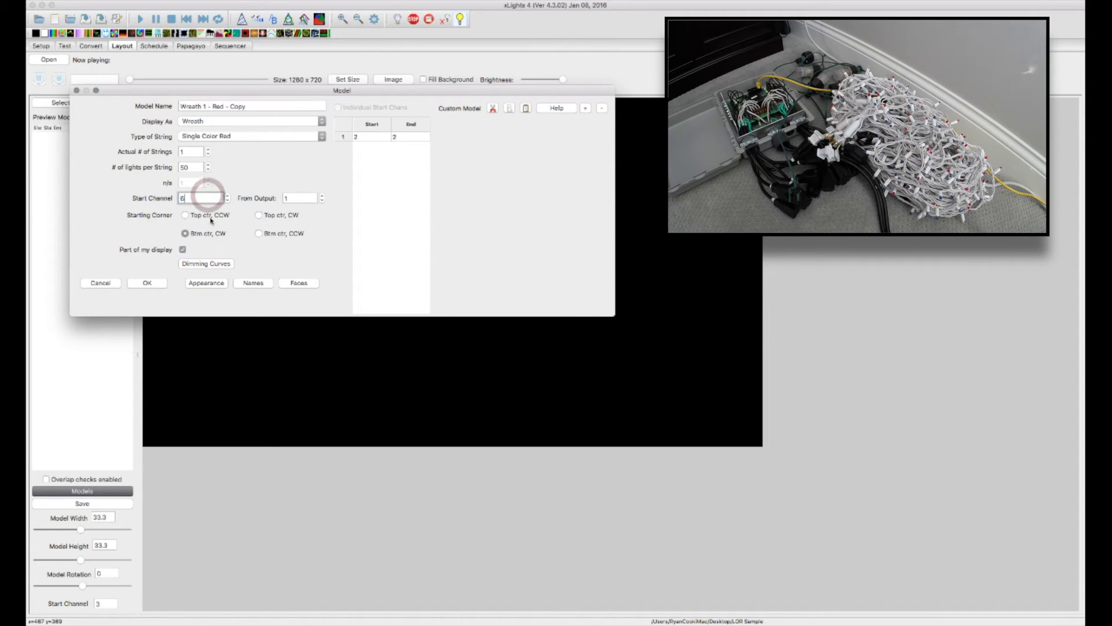
{"action": "left_click", "coordinate": [143, 283]}
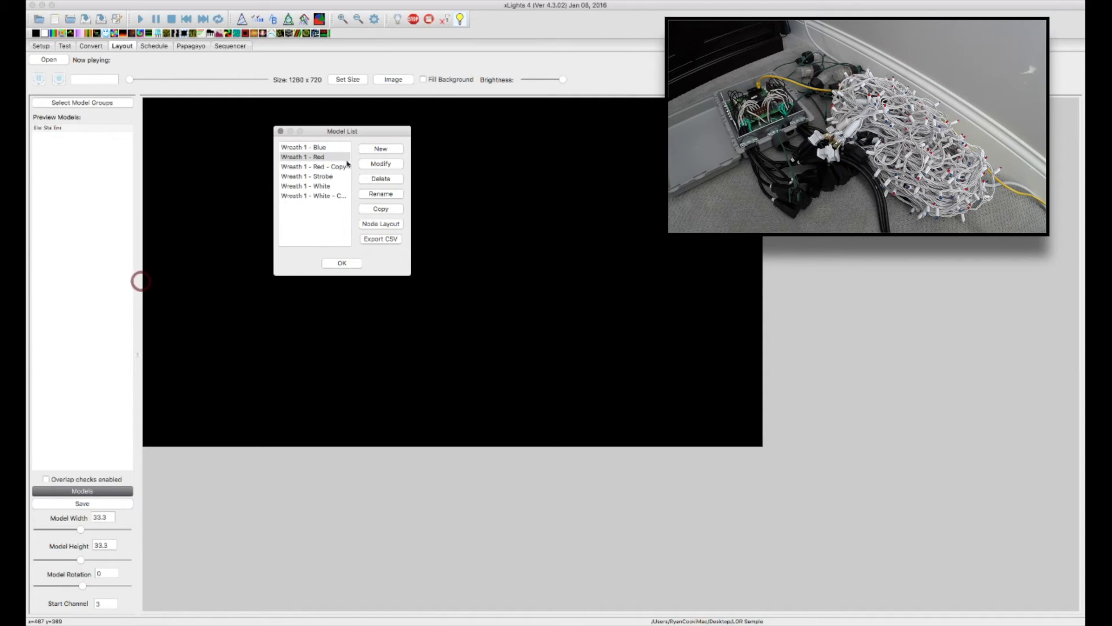
Copy Wreath 1 - Blue onto channel 7 and Wreath 1 - Strobe onto channel 8
{"action": "left_click", "coordinate": [337, 147]}
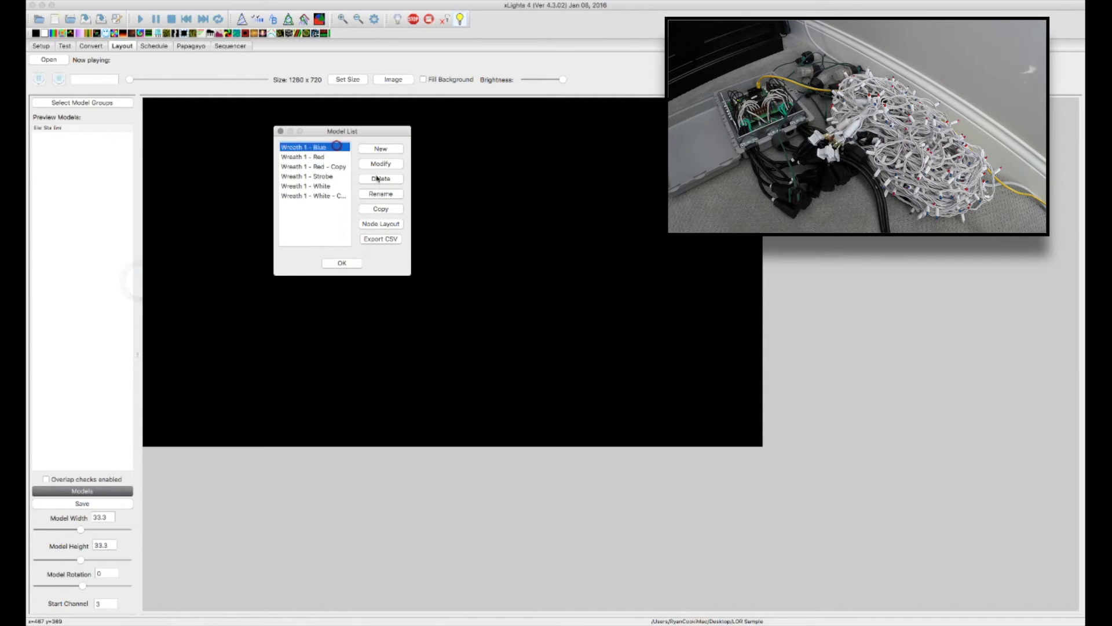
{"action": "left_click", "coordinate": [392, 209]}
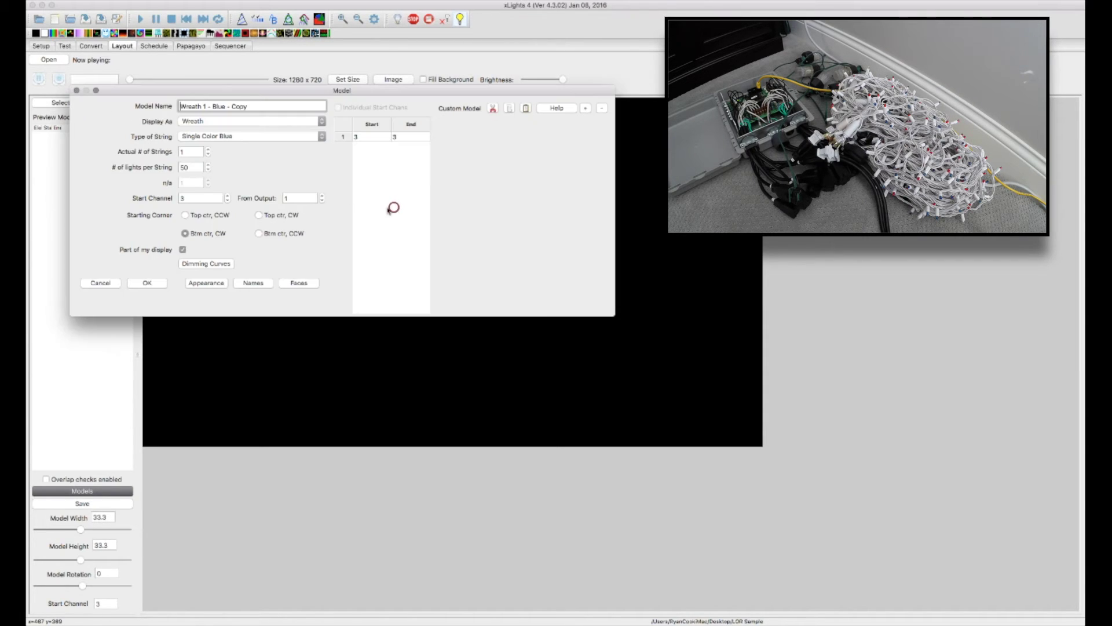
{"action": "double_click", "coordinate": [209, 197]}
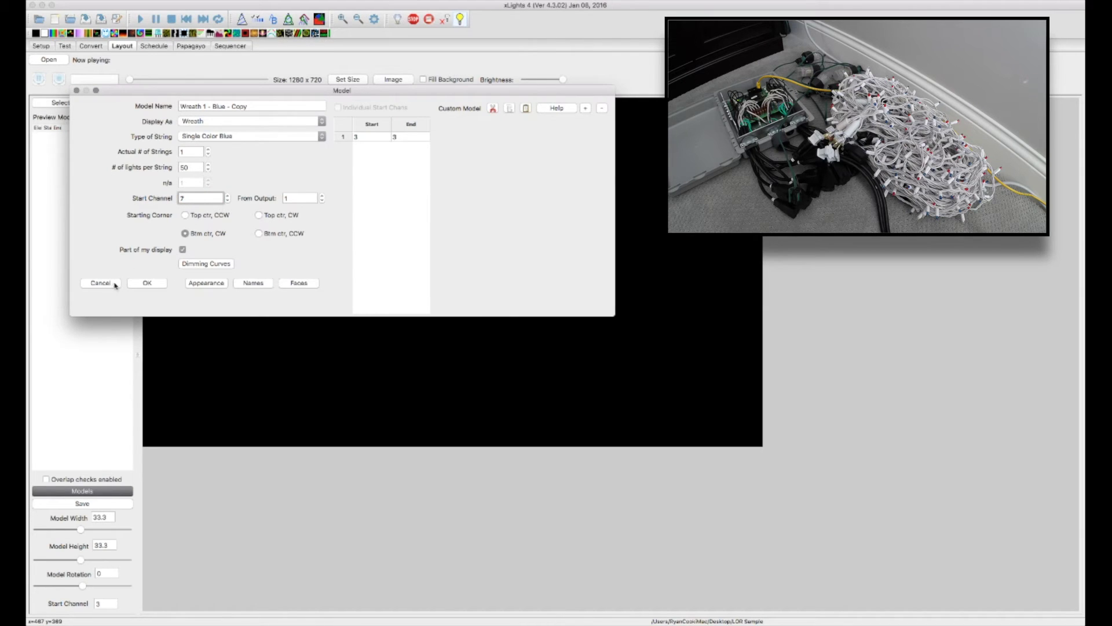
{"action": "left_click", "coordinate": [146, 282]}
{"action": "left_click", "coordinate": [326, 191]}
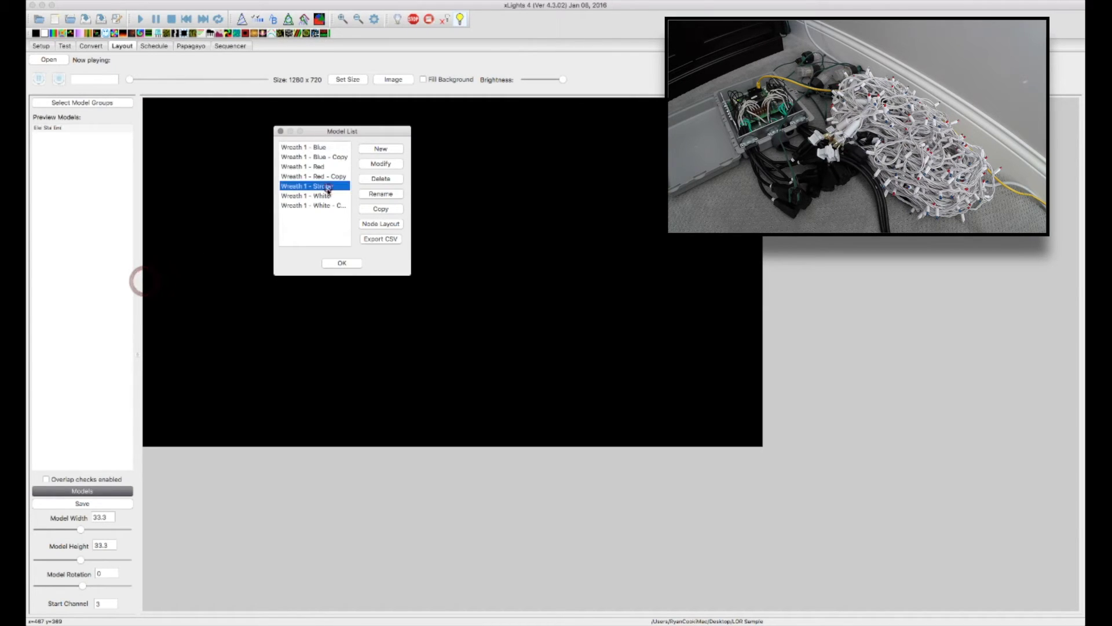
{"action": "left_click", "coordinate": [396, 165]}
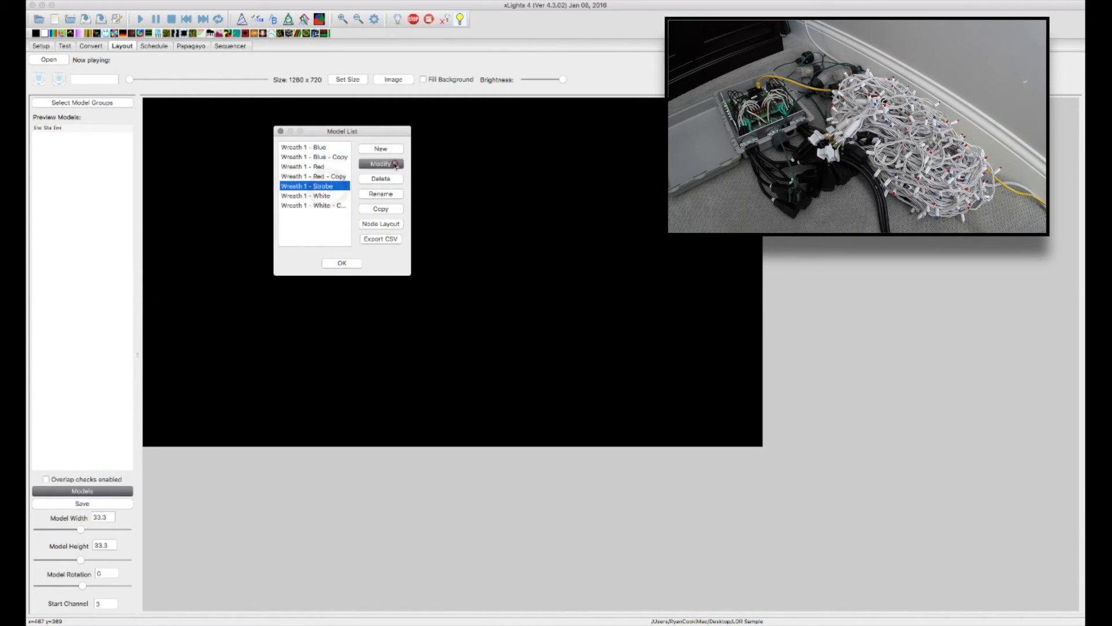
{"action": "left_click", "coordinate": [391, 209]}
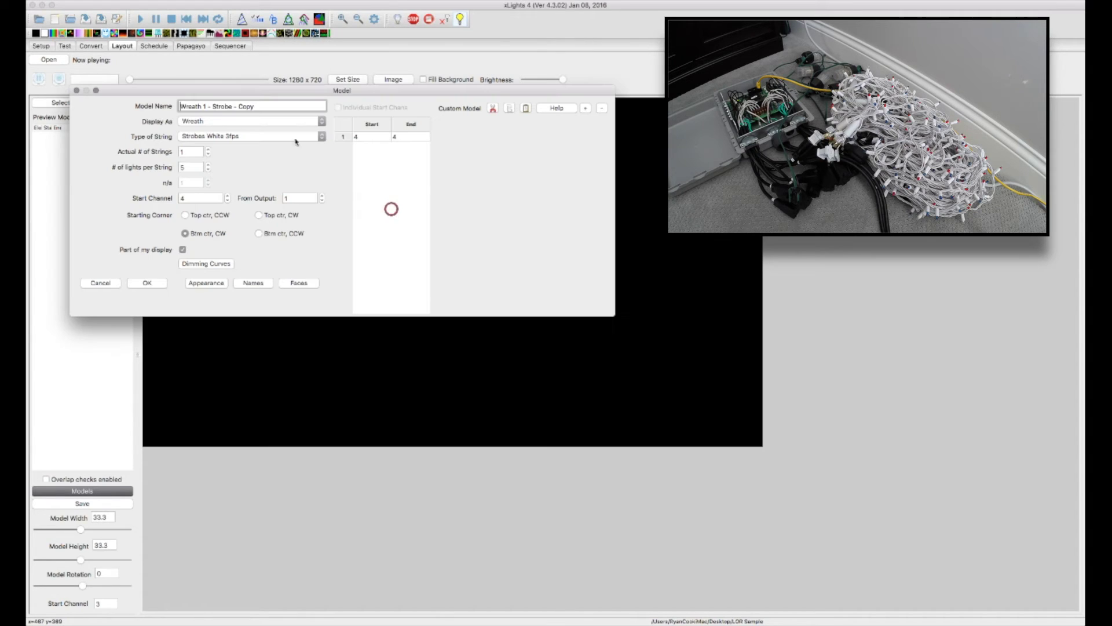
{"action": "left_click", "coordinate": [201, 199]}
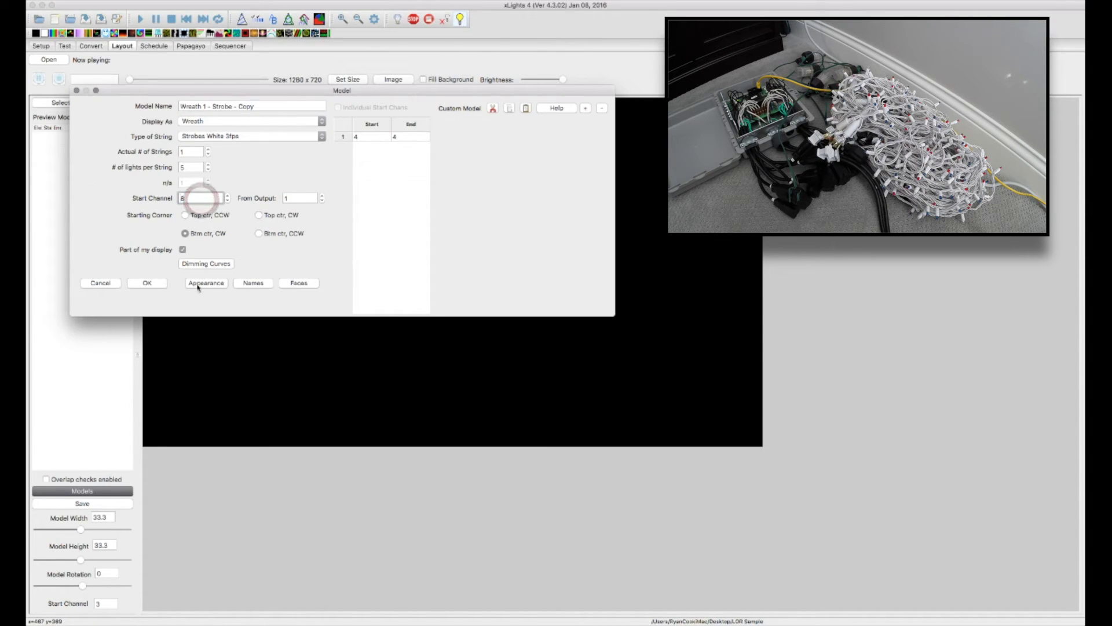
{"action": "left_click", "coordinate": [162, 280]}
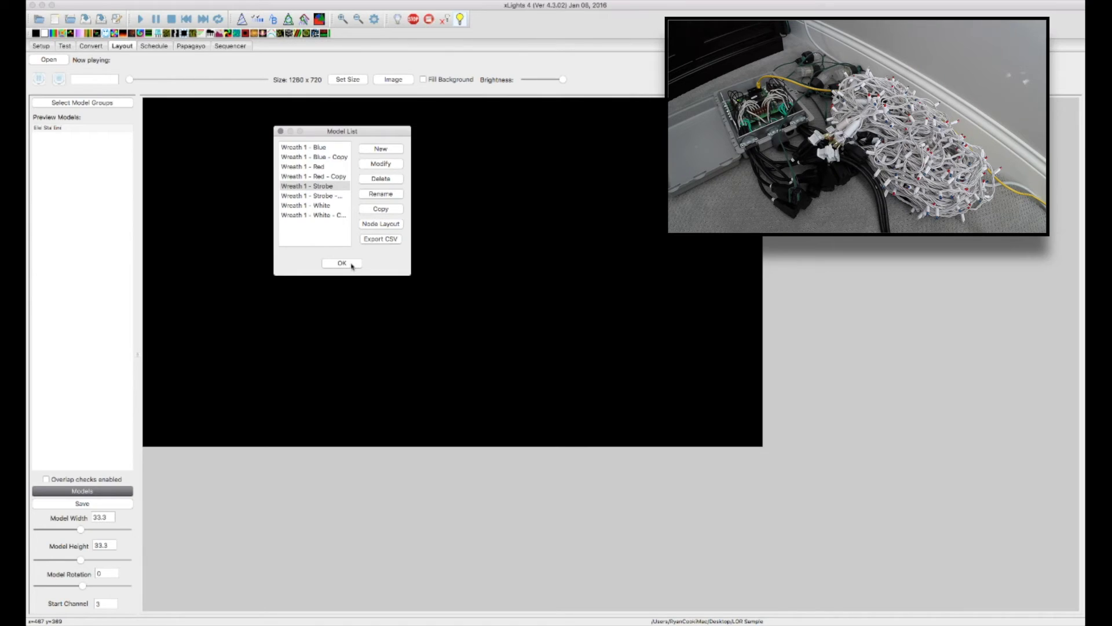
Add a new model group named Wreath 1 with As Per Preview layout
{"action": "left_click", "coordinate": [352, 265]}
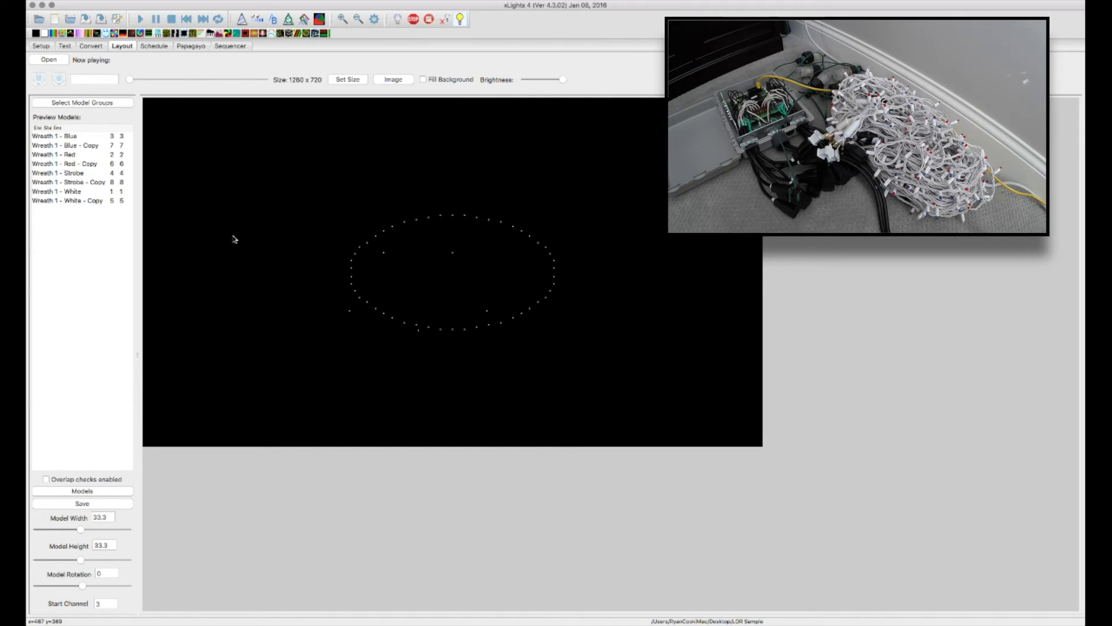
{"action": "left_click", "coordinate": [102, 104]}
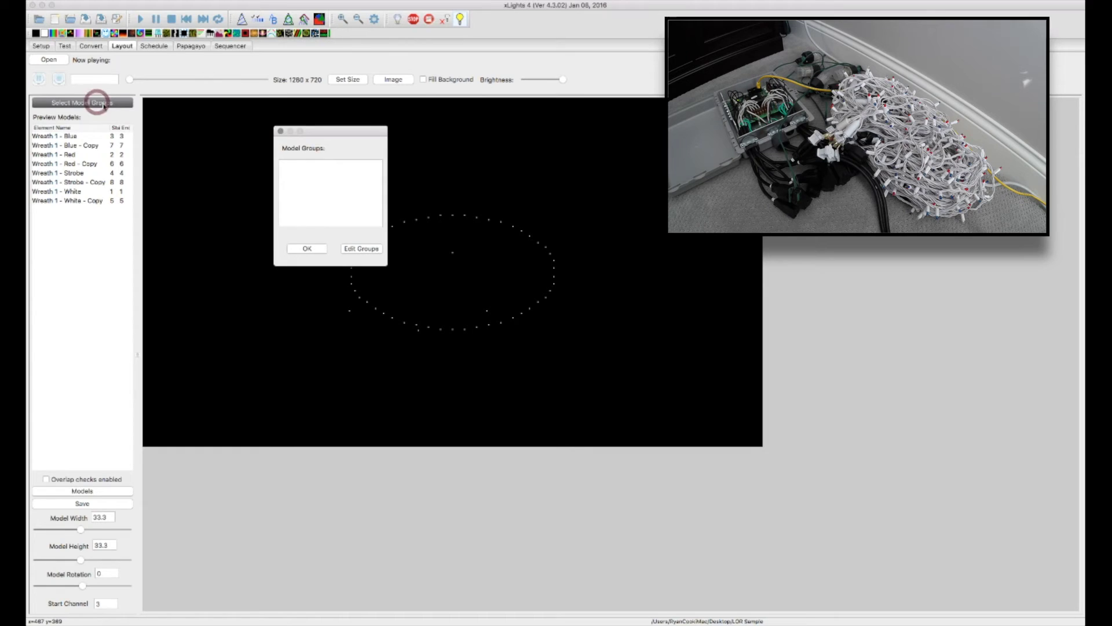
{"action": "left_click", "coordinate": [360, 248]}
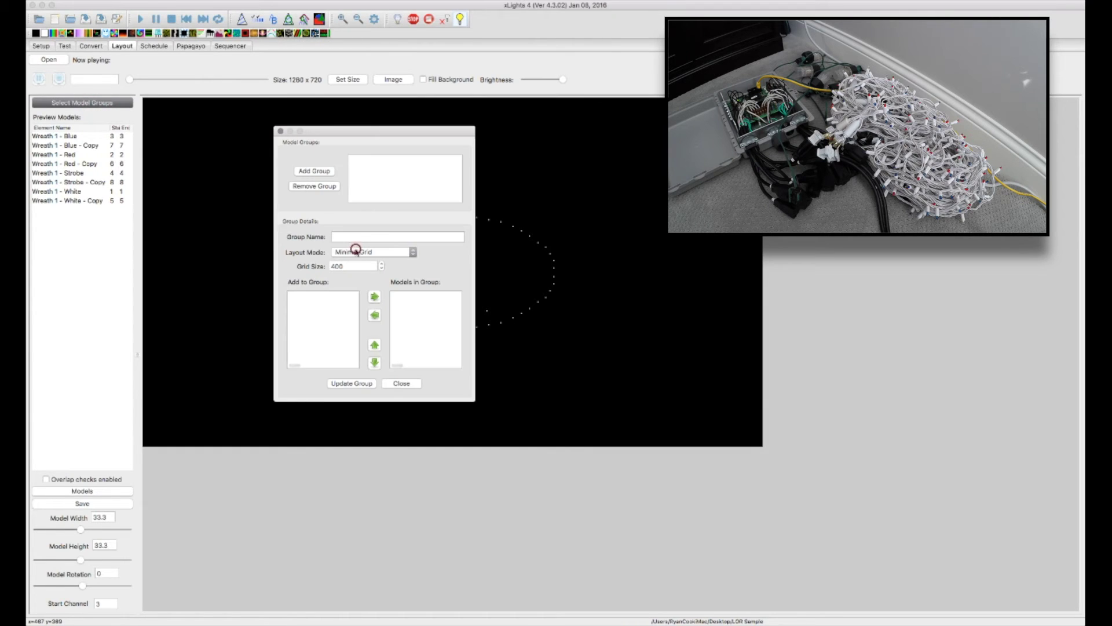
{"action": "left_click", "coordinate": [323, 171]}
{"action": "left_click", "coordinate": [405, 237]}
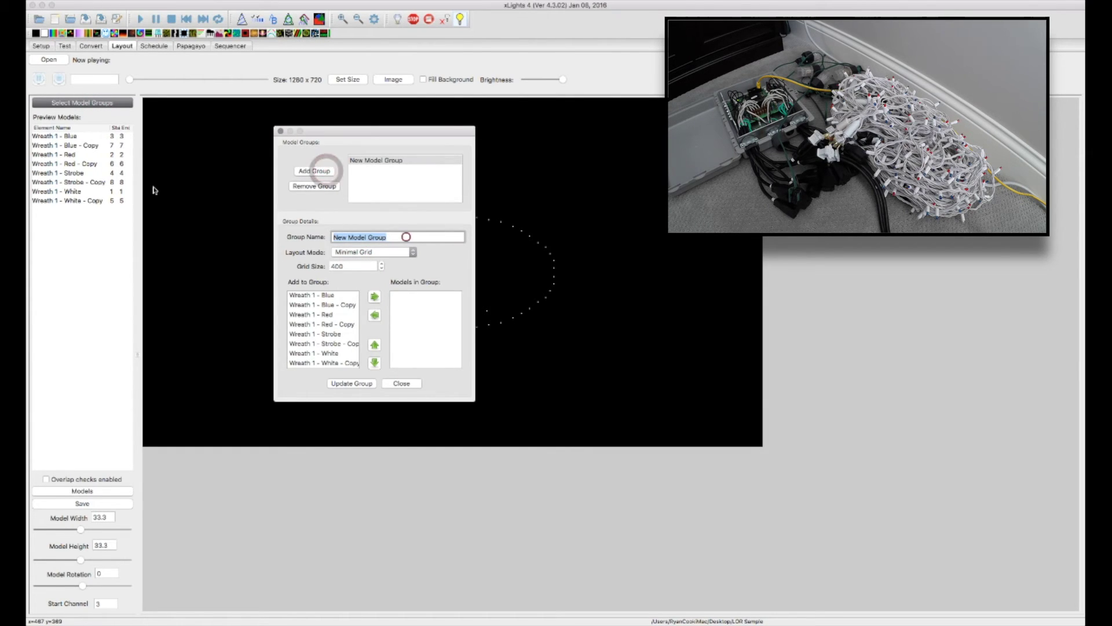
{"action": "type", "text": "Wreath 1"}
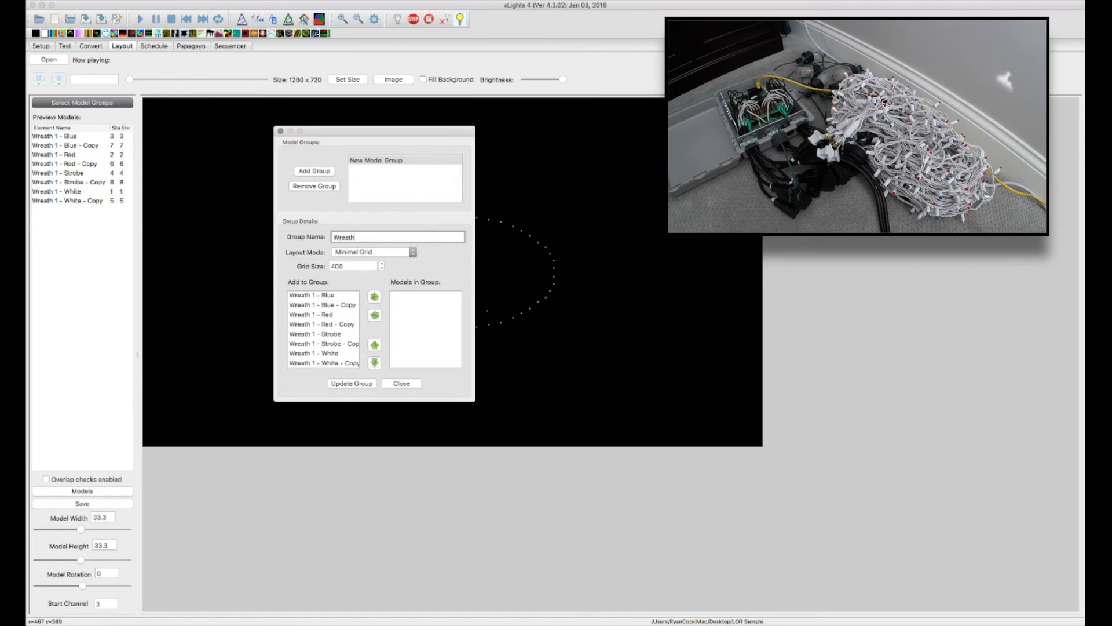
{"action": "left_click", "coordinate": [357, 256]}
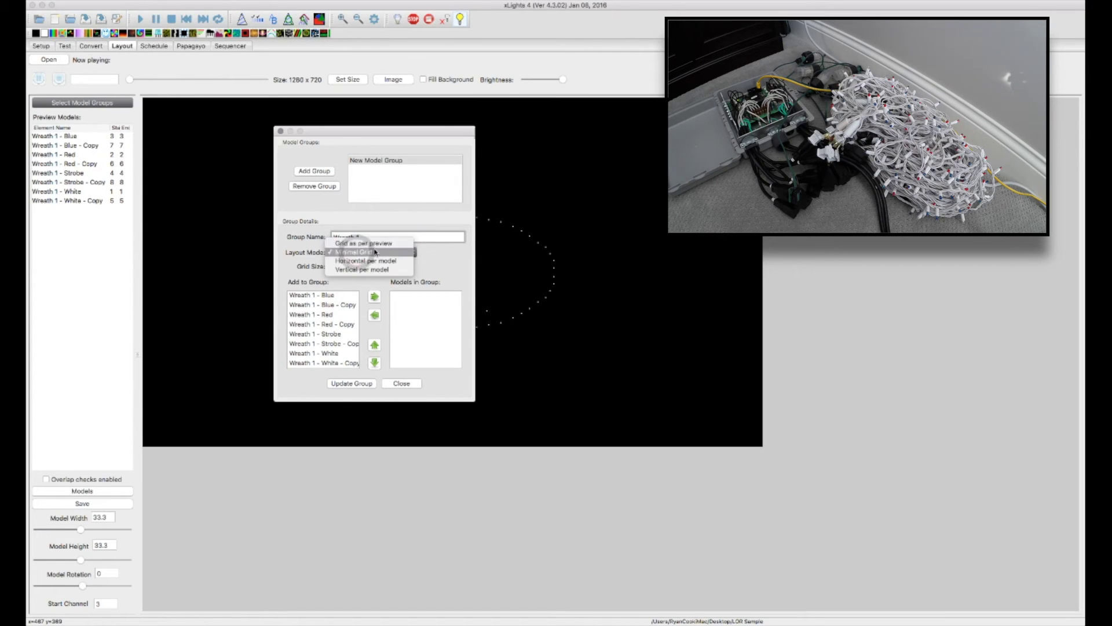
{"action": "left_click", "coordinate": [382, 244]}
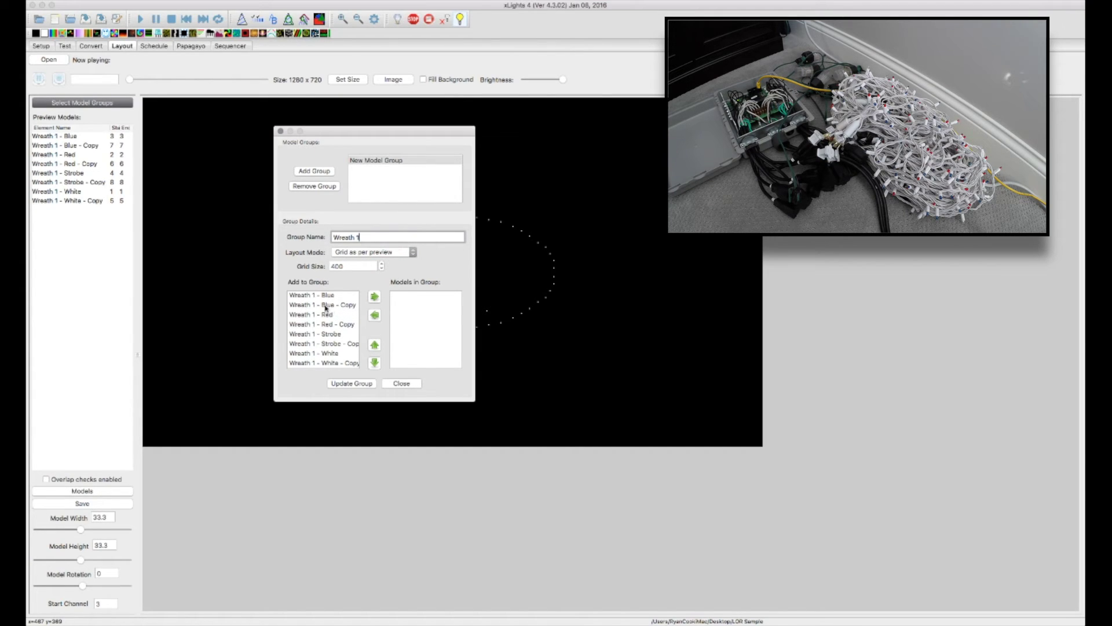
Put the Blue, Red, Strobe and White strands into Wreath 1 and save it
{"action": "left_click", "coordinate": [323, 296]}
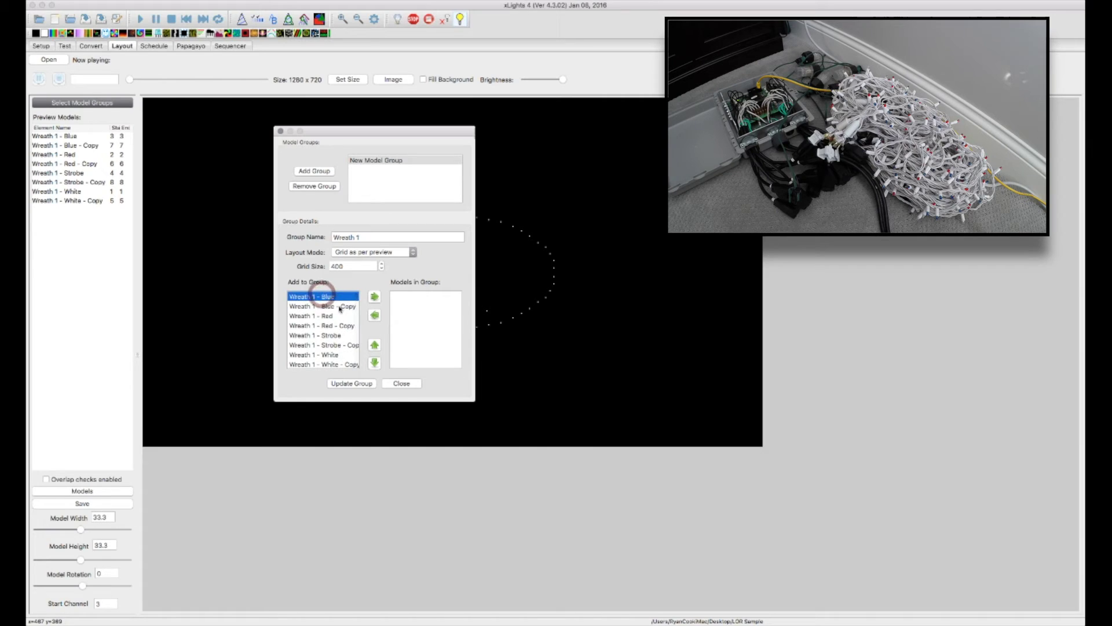
{"action": "left_click", "coordinate": [374, 297]}
{"action": "left_click", "coordinate": [329, 307]}
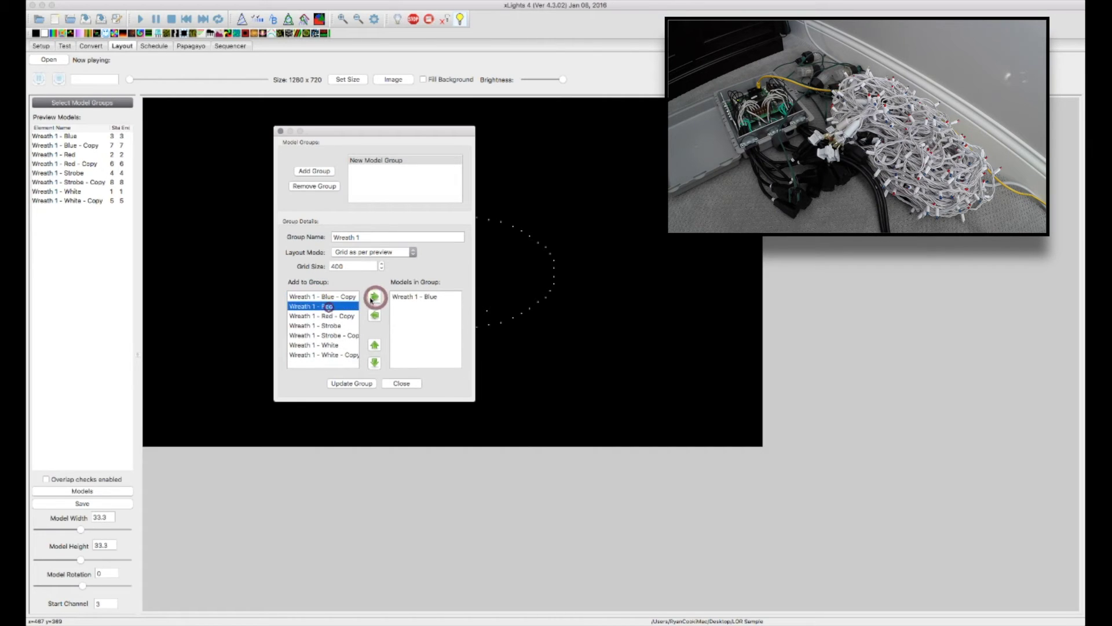
{"action": "left_click", "coordinate": [375, 298]}
{"action": "left_click", "coordinate": [335, 317]}
{"action": "left_click", "coordinate": [375, 297]}
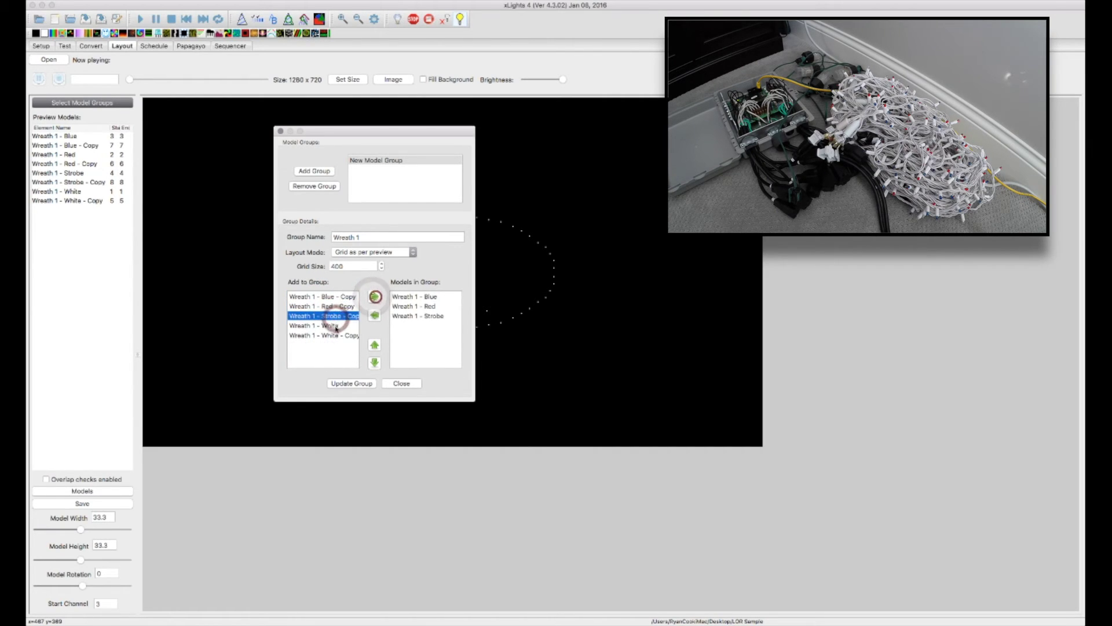
{"action": "left_click", "coordinate": [331, 325]}
{"action": "left_click", "coordinate": [375, 297]}
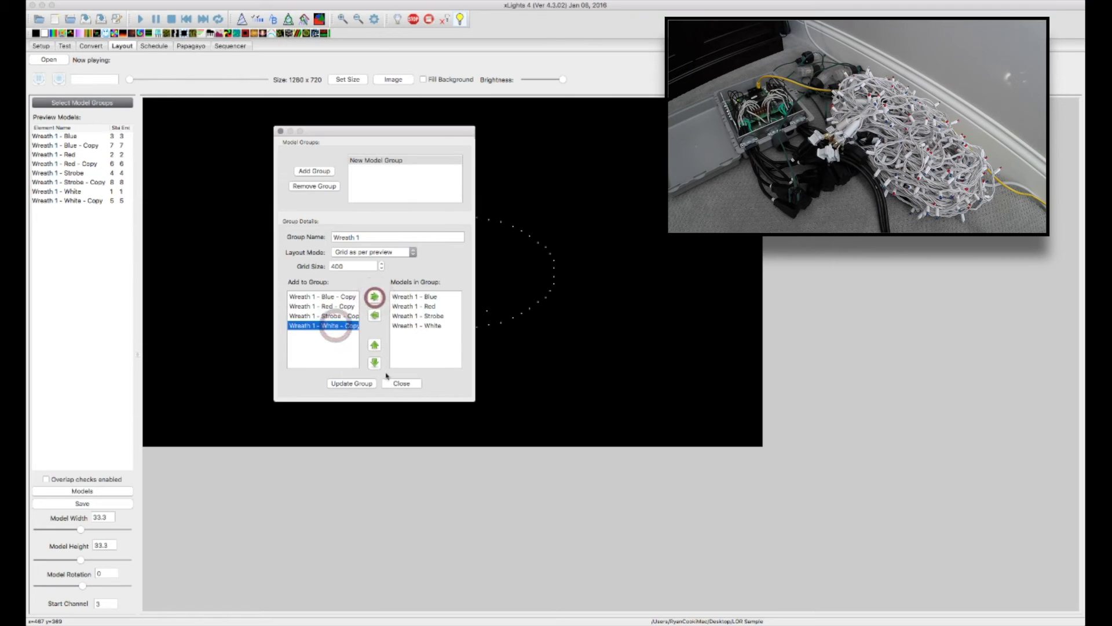
{"action": "left_click", "coordinate": [353, 384]}
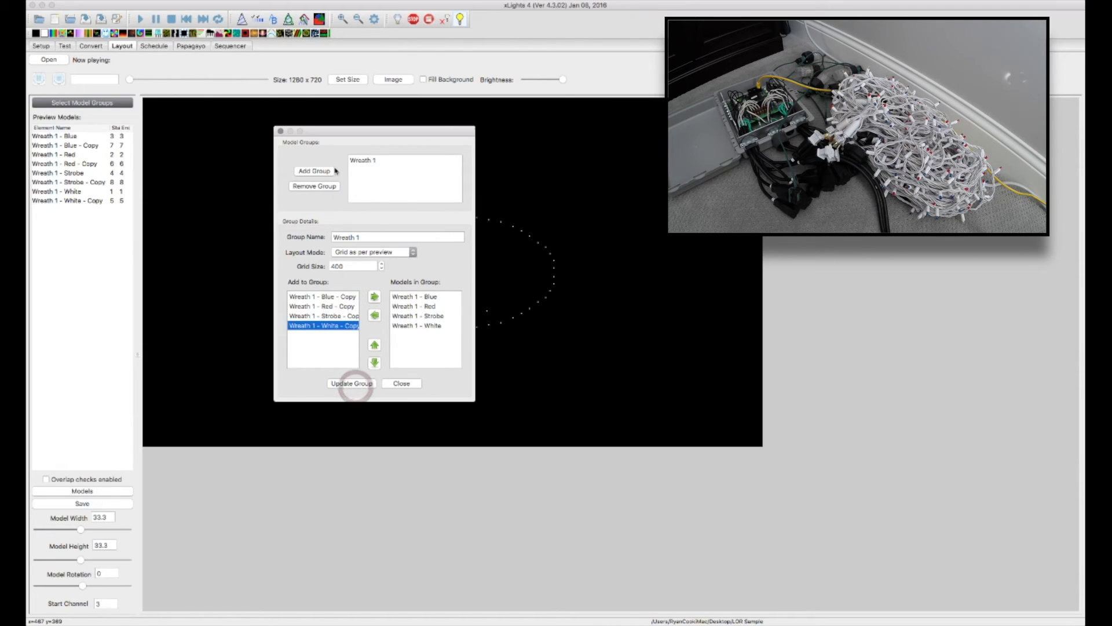
Create group Wreath 2 holding the Blue, Red, Strobe and White copies
{"action": "left_click", "coordinate": [315, 171]}
{"action": "triple_click", "coordinate": [386, 236]}
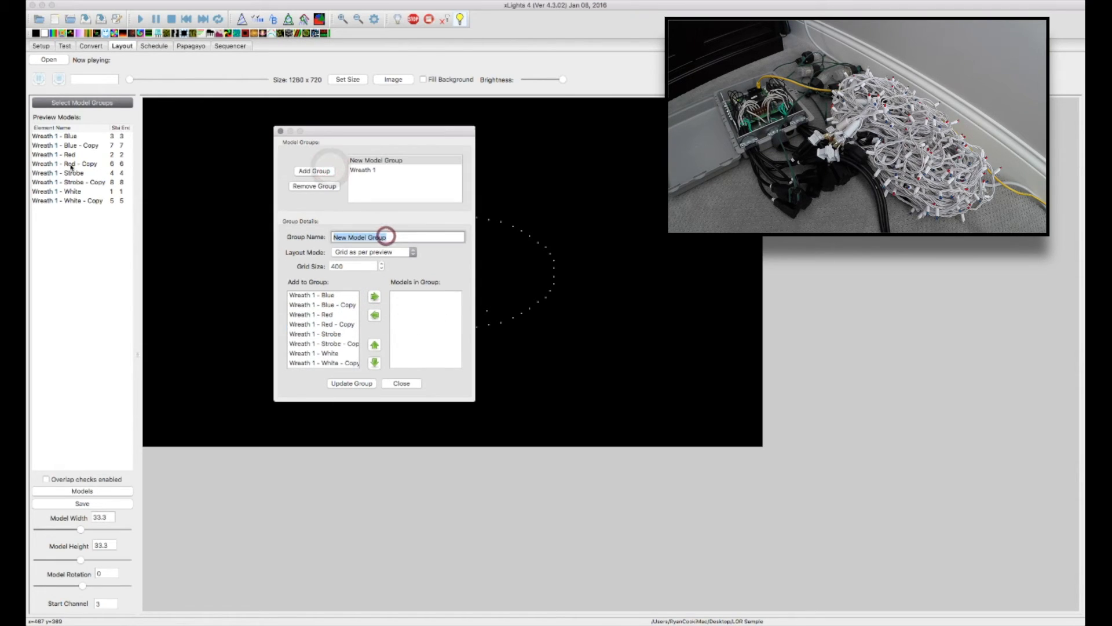
{"action": "type", "text": "Wreath 2"}
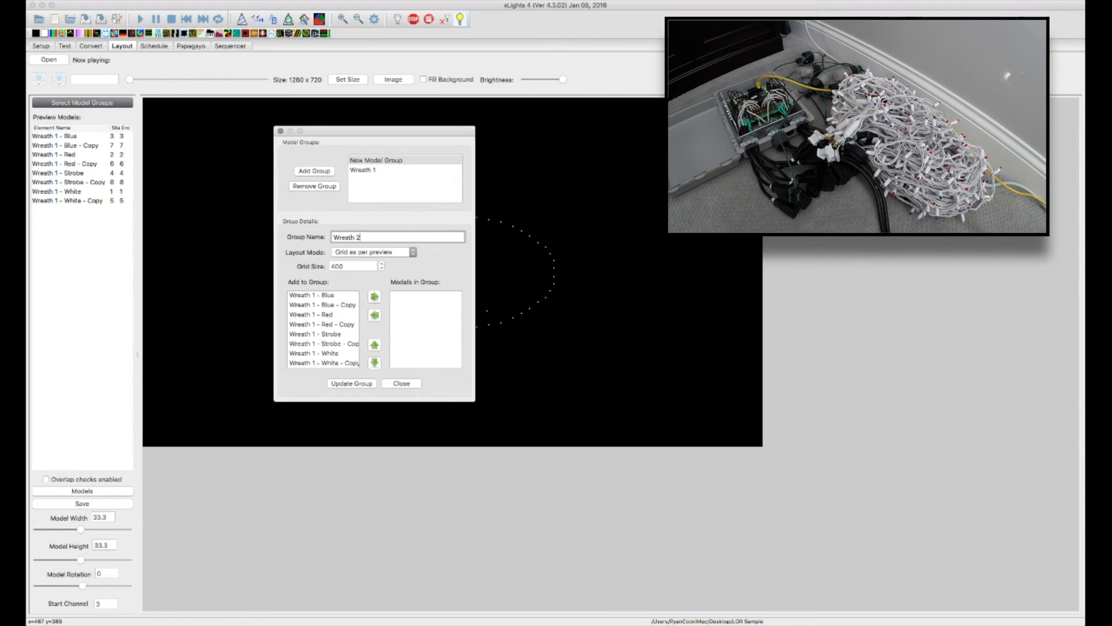
{"action": "left_click", "coordinate": [347, 304]}
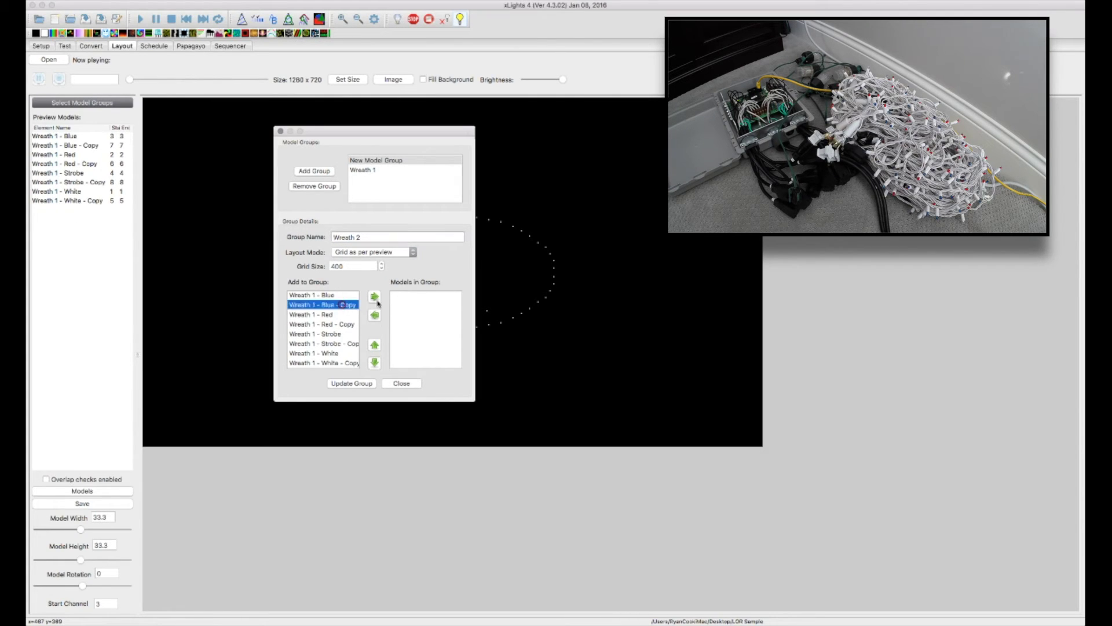
{"action": "left_click", "coordinate": [375, 297]}
{"action": "left_click", "coordinate": [348, 316]}
{"action": "left_click", "coordinate": [375, 297]}
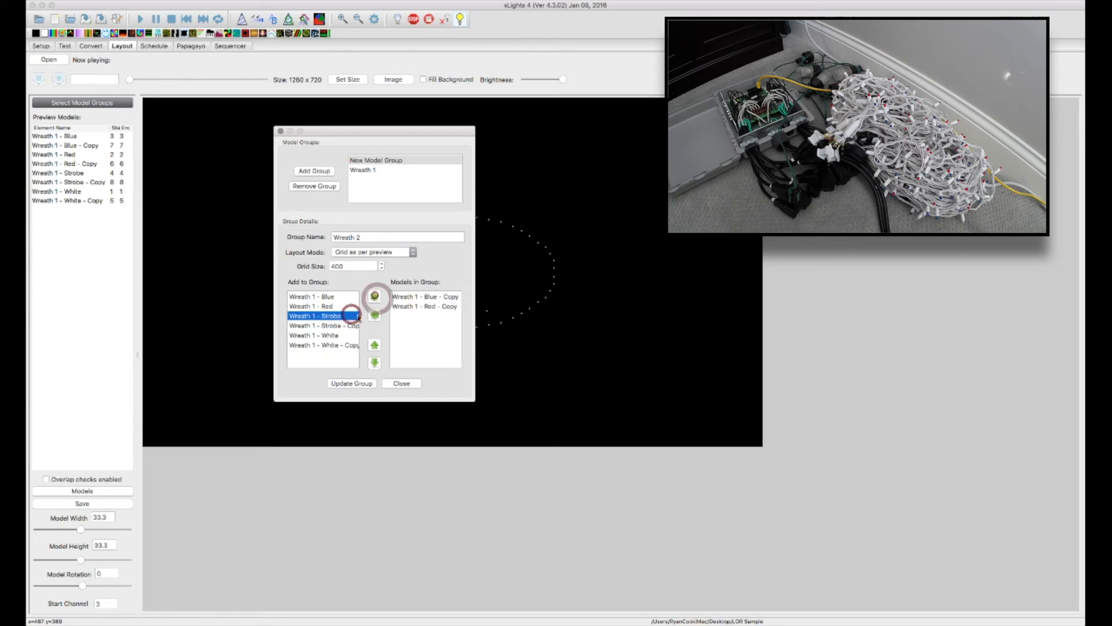
{"action": "left_click", "coordinate": [344, 325]}
{"action": "left_click", "coordinate": [375, 297]}
{"action": "left_click", "coordinate": [345, 335]}
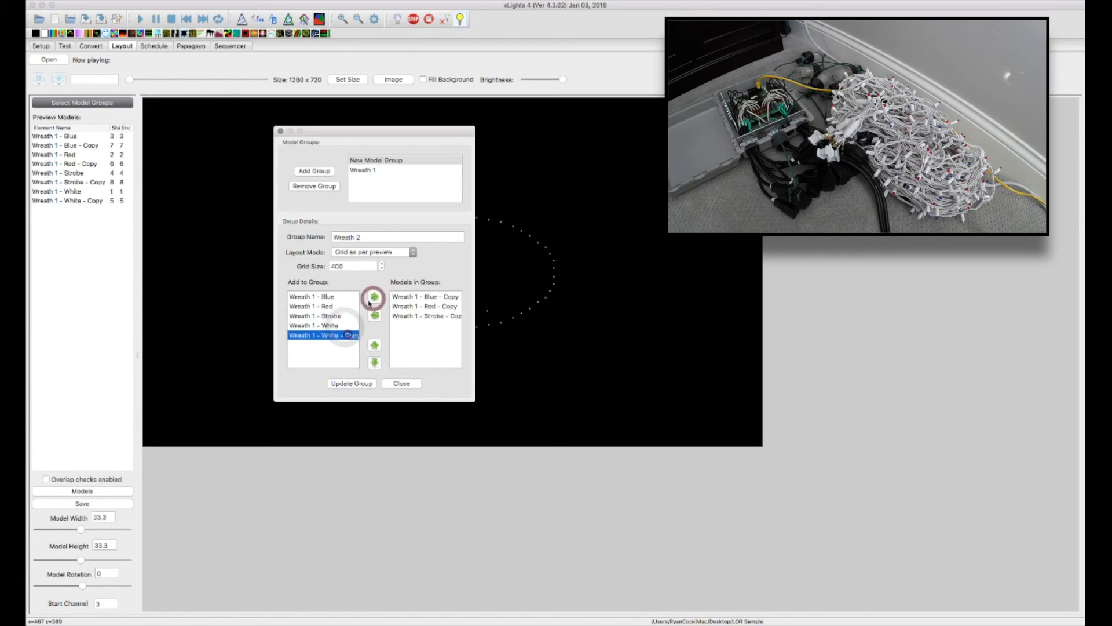
{"action": "left_click", "coordinate": [375, 297]}
{"action": "left_click", "coordinate": [365, 384]}
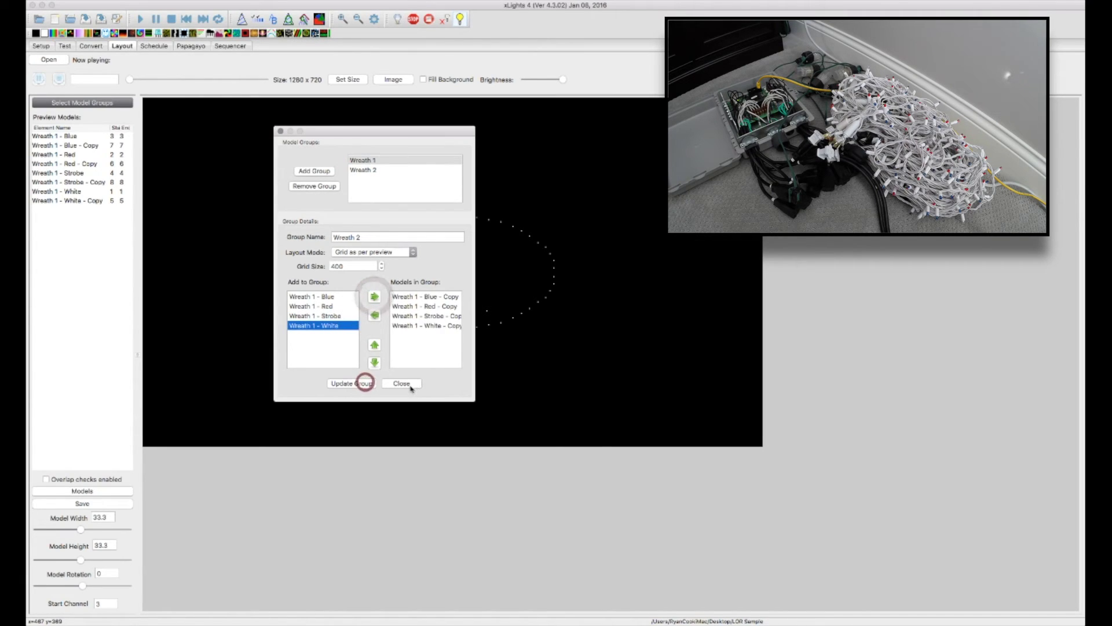
{"action": "left_click", "coordinate": [374, 160]}
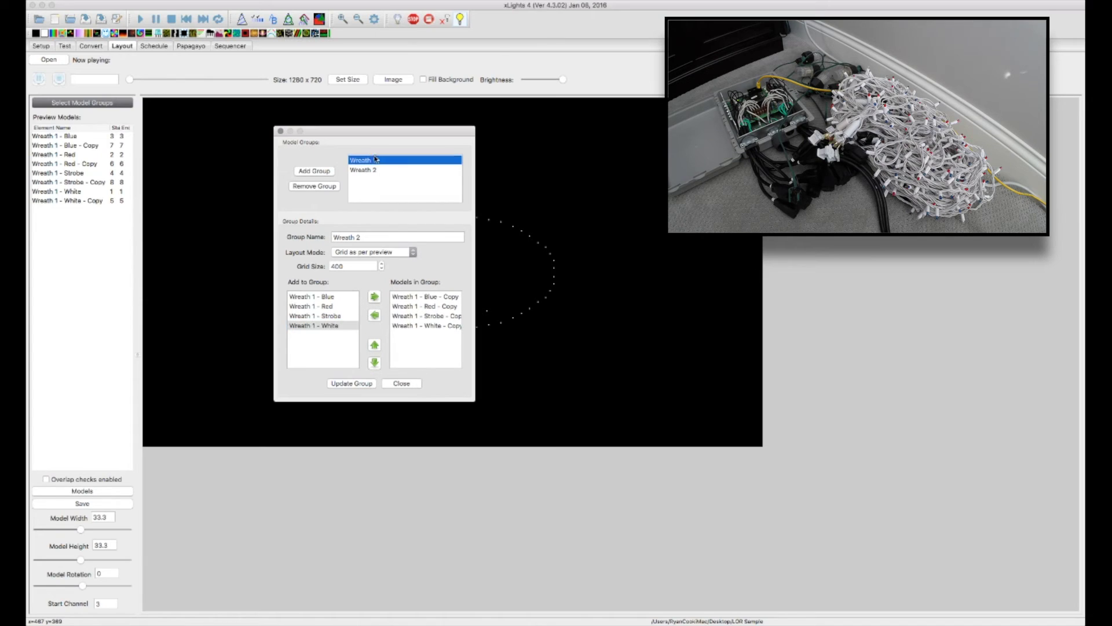
{"action": "left_click", "coordinate": [372, 170]}
Show the Wreath 1 and Wreath 2 groups in the layout preview
{"action": "left_click", "coordinate": [400, 384]}
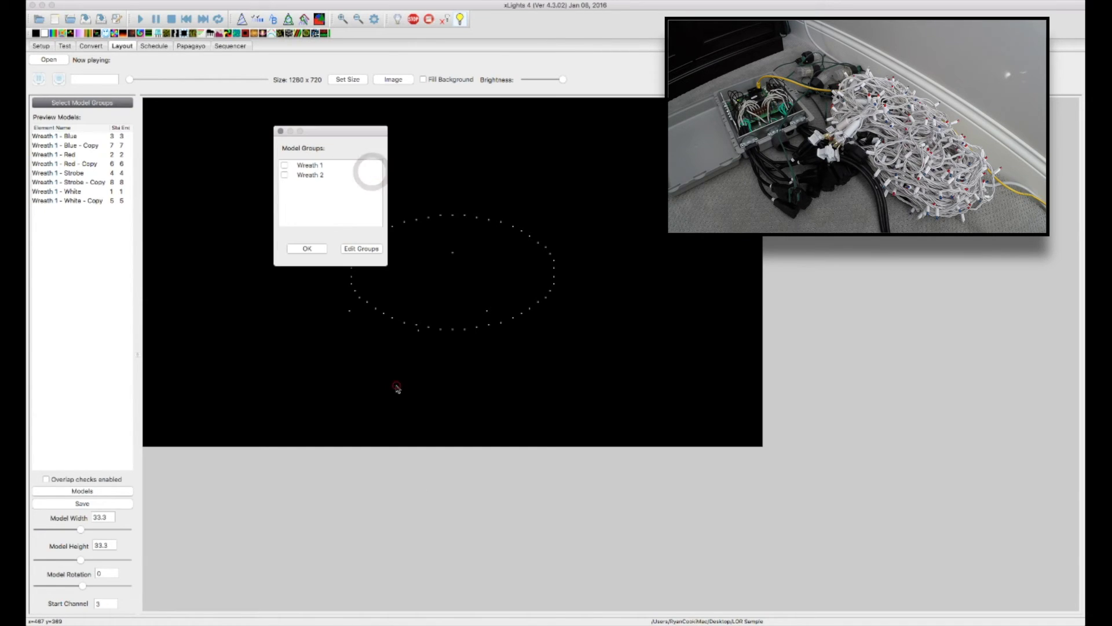
{"action": "left_click", "coordinate": [285, 165]}
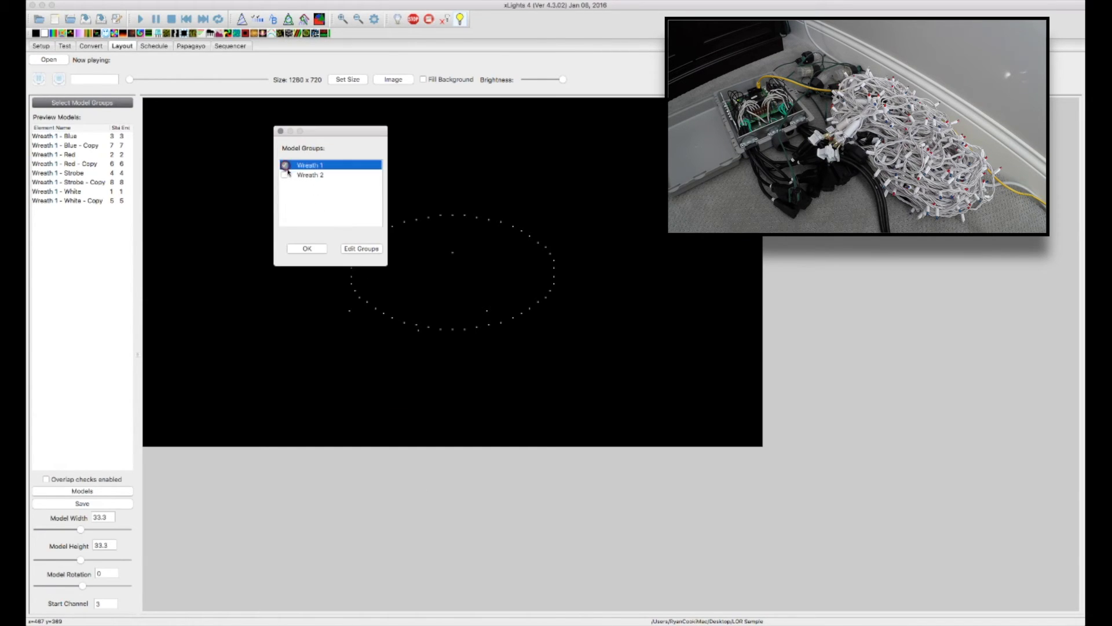
{"action": "left_click", "coordinate": [284, 174]}
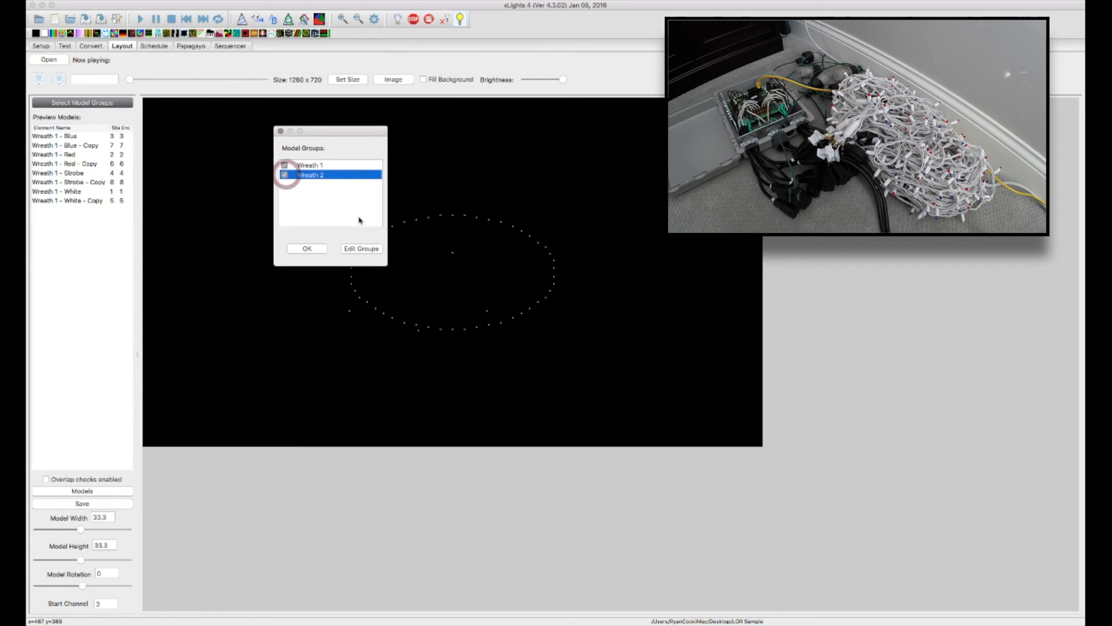
{"action": "left_click", "coordinate": [308, 249]}
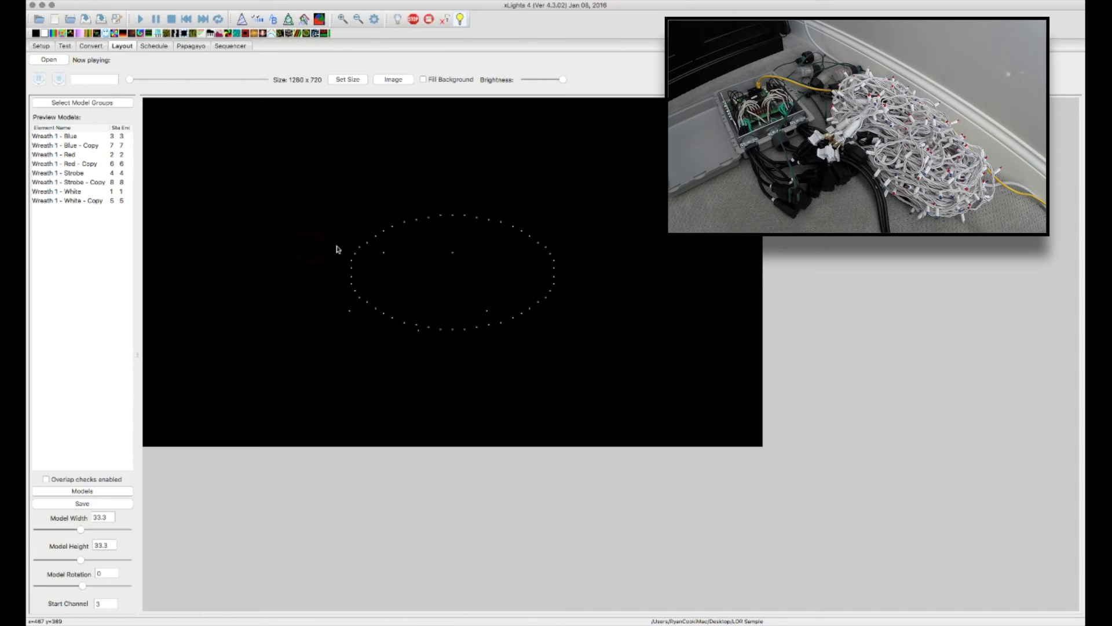
Drag the Red, Blue and White strands and their copies into left and right wreath rings
{"action": "left_click", "coordinate": [426, 219]}
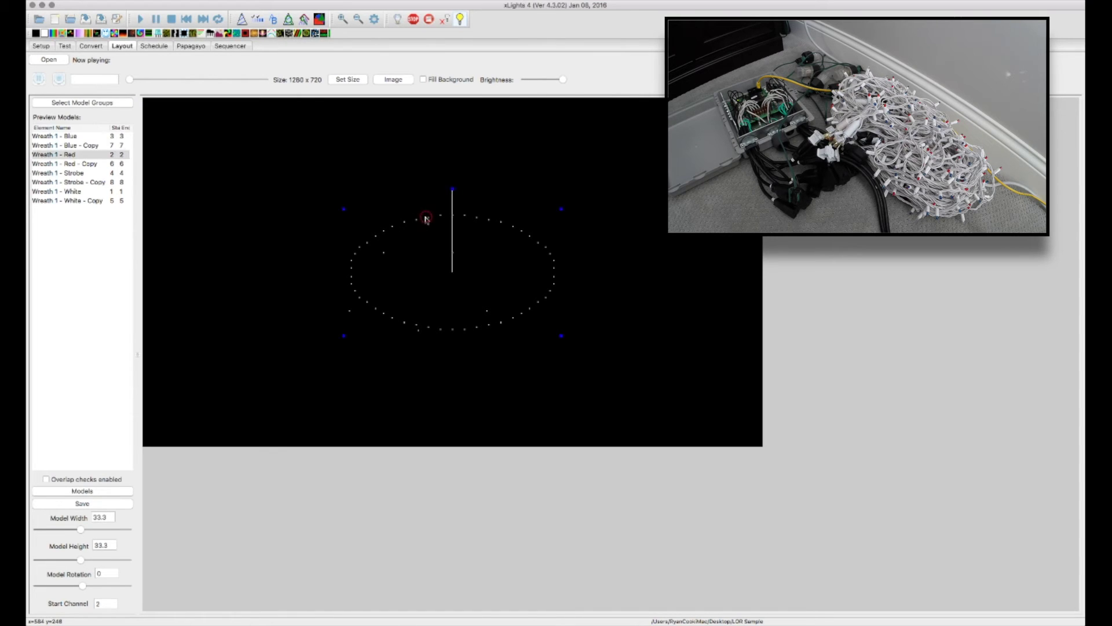
{"action": "left_click_drag", "start_coordinate": [426, 219], "coordinate": [191, 105]}
{"action": "left_click", "coordinate": [443, 219]}
{"action": "left_click", "coordinate": [489, 218]}
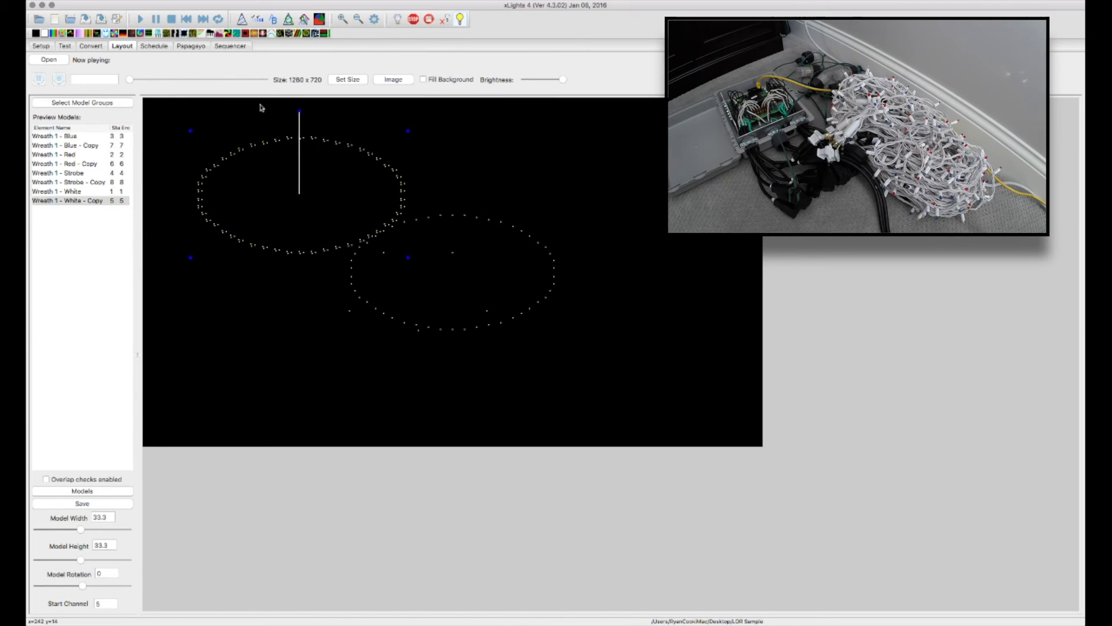
{"action": "left_click_drag", "start_coordinate": [261, 107], "coordinate": [412, 139]}
{"action": "left_click_drag", "start_coordinate": [406, 197], "coordinate": [255, 121]}
{"action": "left_click_drag", "start_coordinate": [547, 173], "coordinate": [557, 142]}
{"action": "left_click_drag", "start_coordinate": [477, 221], "coordinate": [597, 141]}
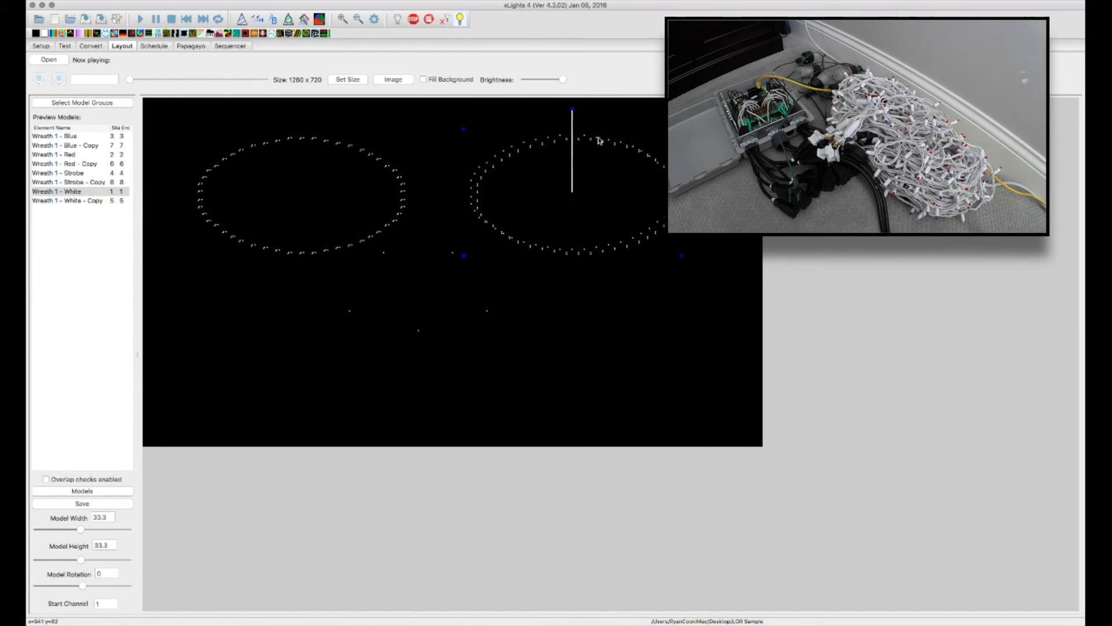
Place both Strobe strands into the wreaths, then check and deselect the Blue strand
{"action": "left_click", "coordinate": [454, 255]}
{"action": "left_click_drag", "start_coordinate": [453, 255], "coordinate": [601, 162]}
{"action": "left_click", "coordinate": [711, 294]}
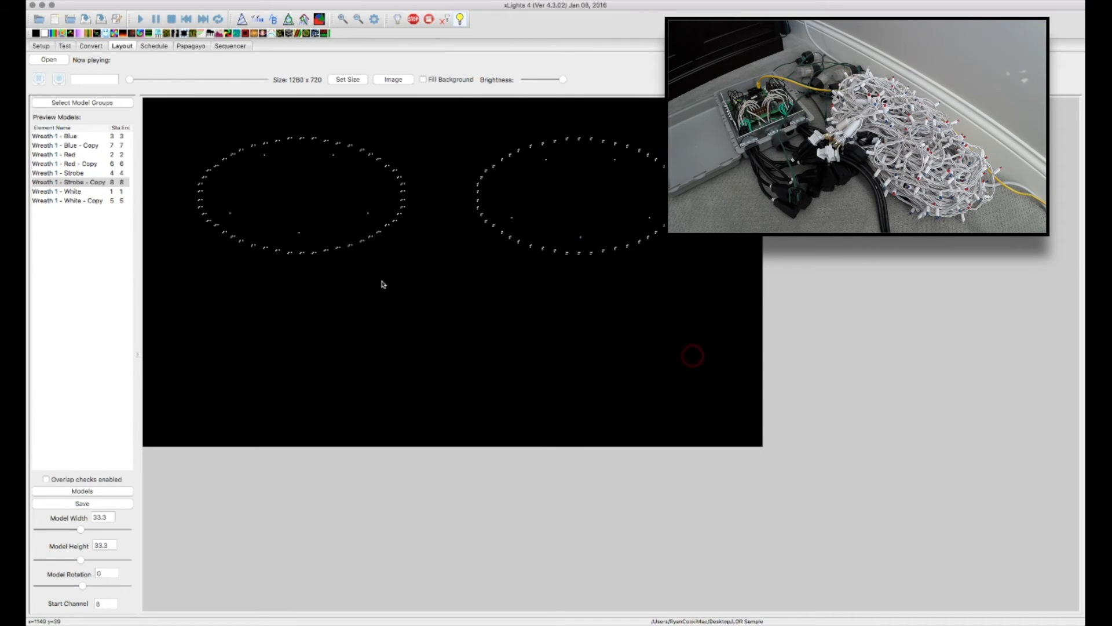
{"action": "left_click", "coordinate": [74, 137]}
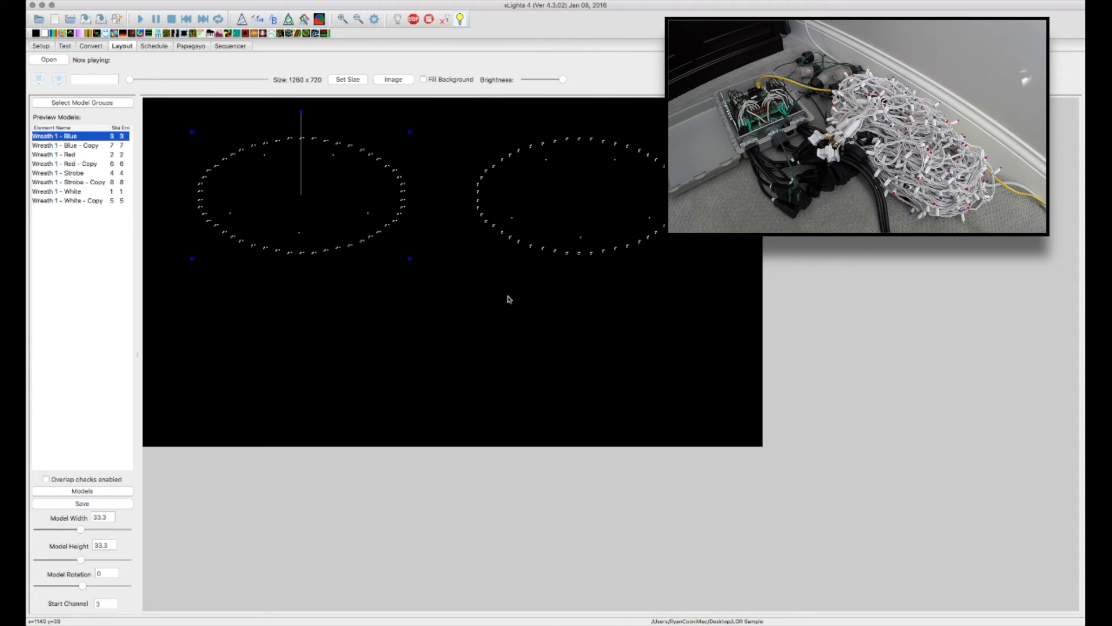
{"action": "left_click", "coordinate": [496, 345]}
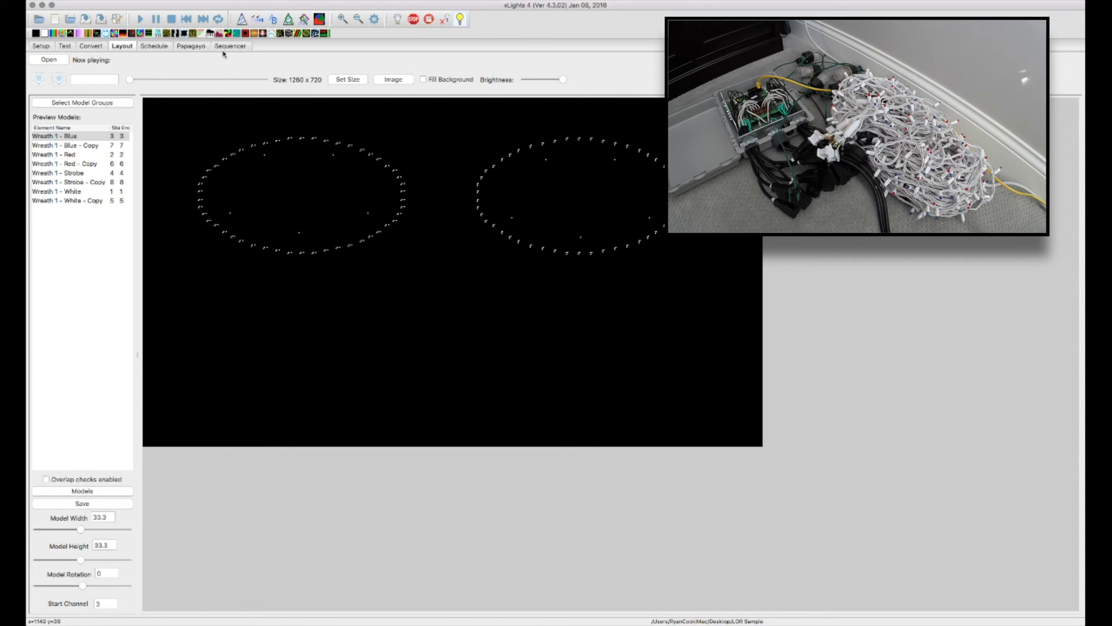
{"action": "left_click", "coordinate": [42, 47]}
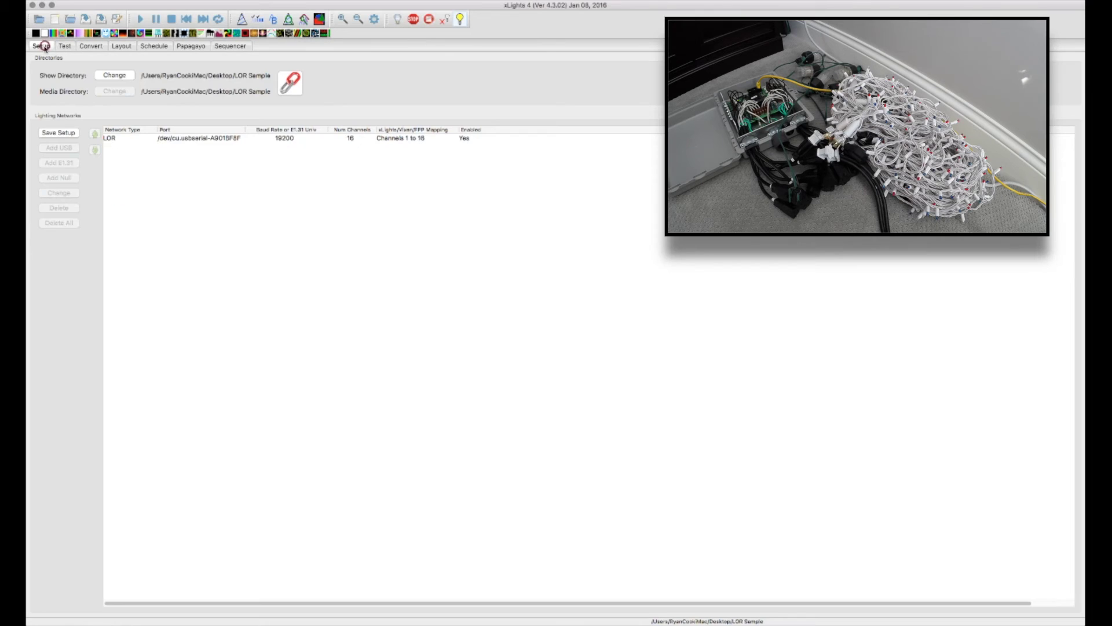
{"action": "left_click", "coordinate": [115, 140]}
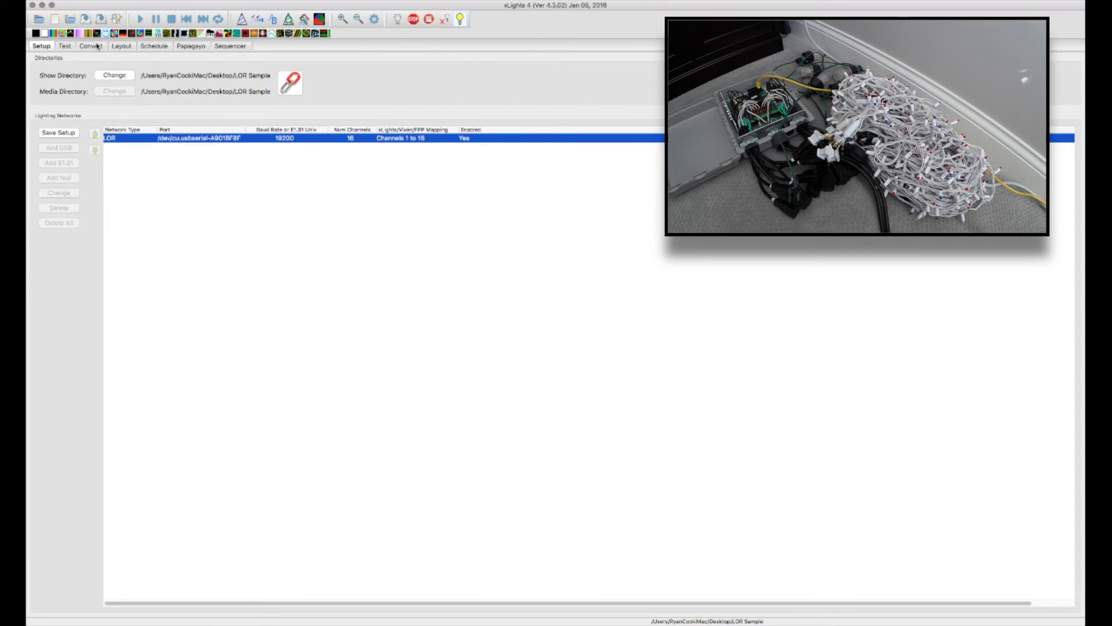
{"action": "left_click", "coordinate": [119, 46]}
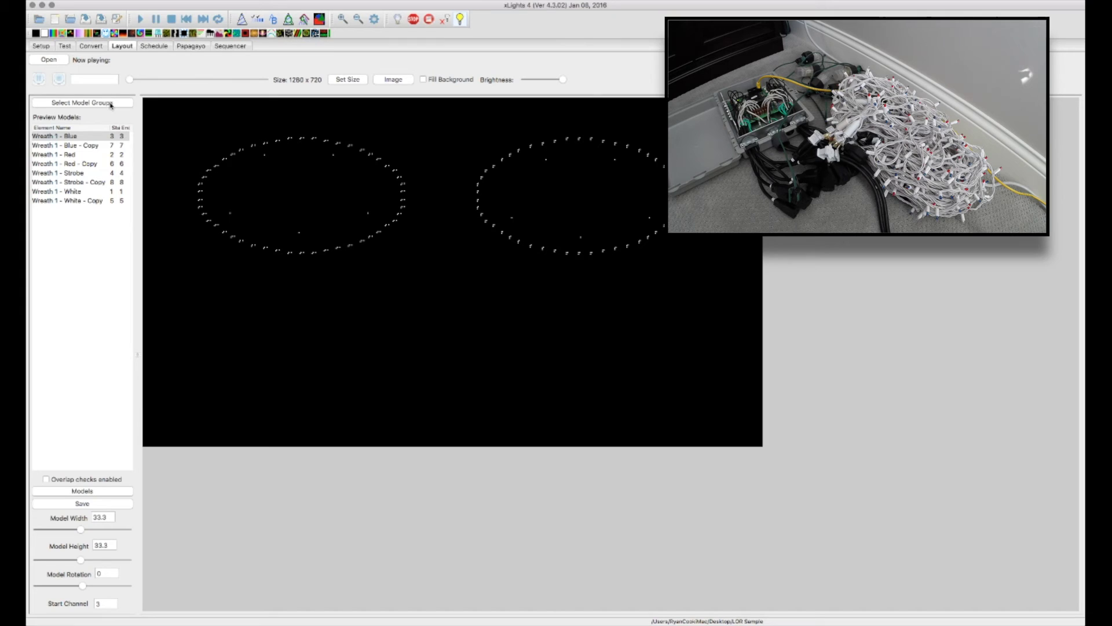
{"action": "left_click", "coordinate": [230, 46]}
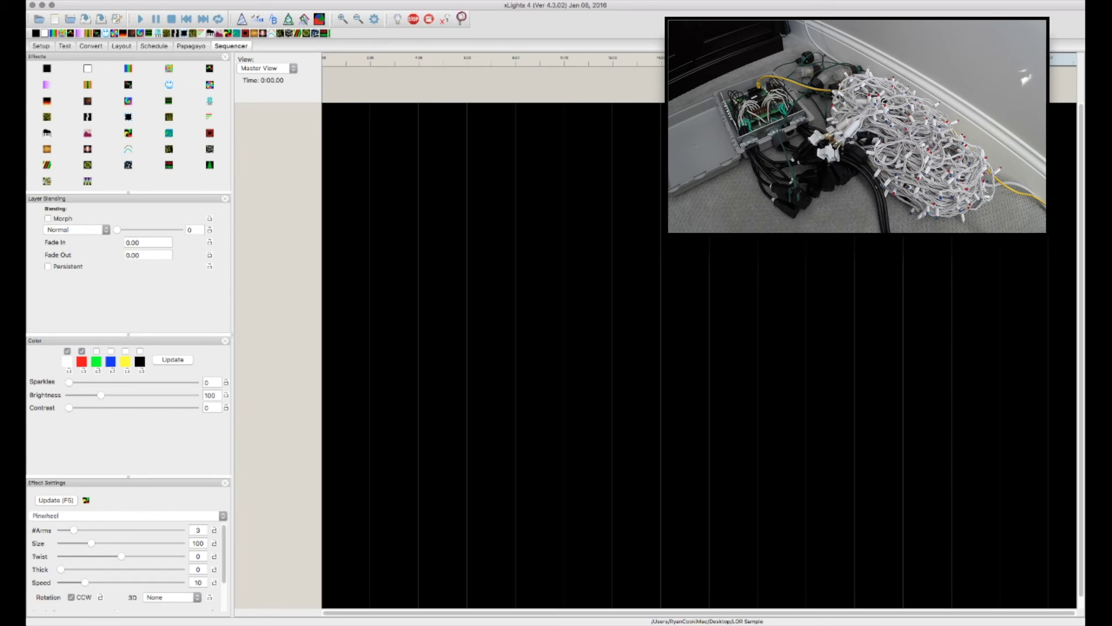
Create a new animation sequence at 10 fps with no imported data
{"action": "left_click", "coordinate": [68, 9]}
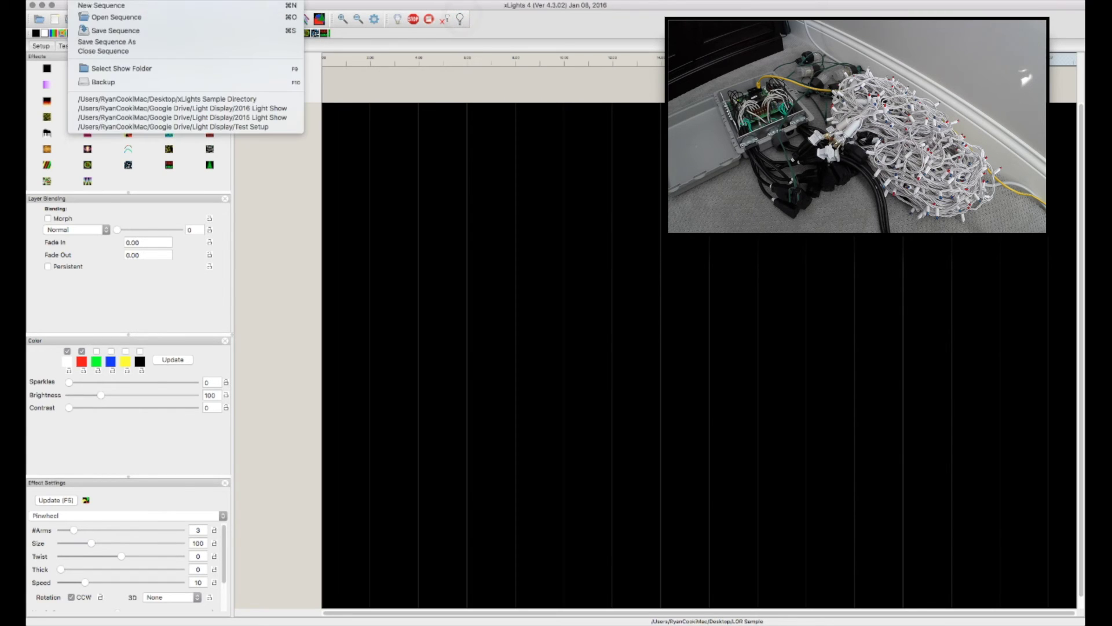
{"action": "left_click", "coordinate": [71, 6]}
{"action": "left_click", "coordinate": [440, 254]}
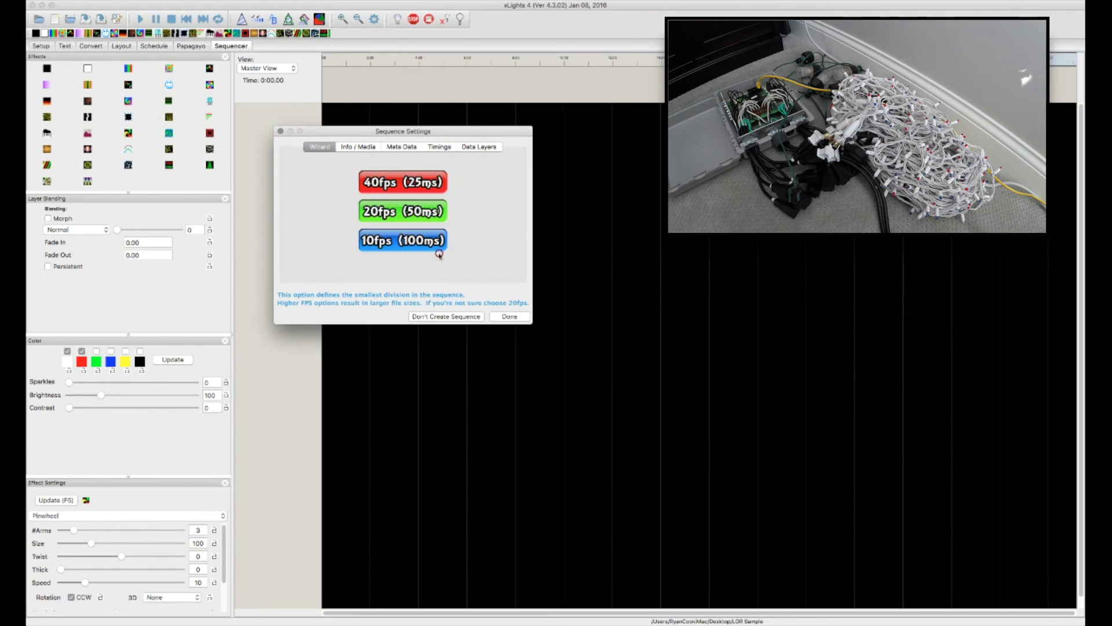
{"action": "left_click", "coordinate": [401, 234]}
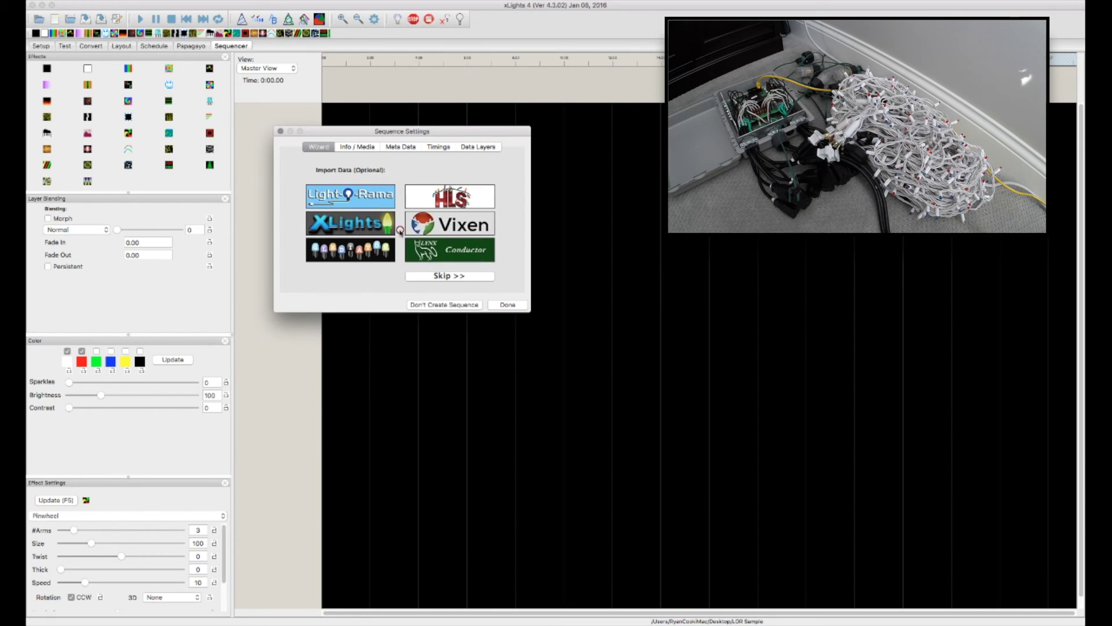
{"action": "left_click", "coordinate": [463, 276]}
{"action": "left_click", "coordinate": [511, 294]}
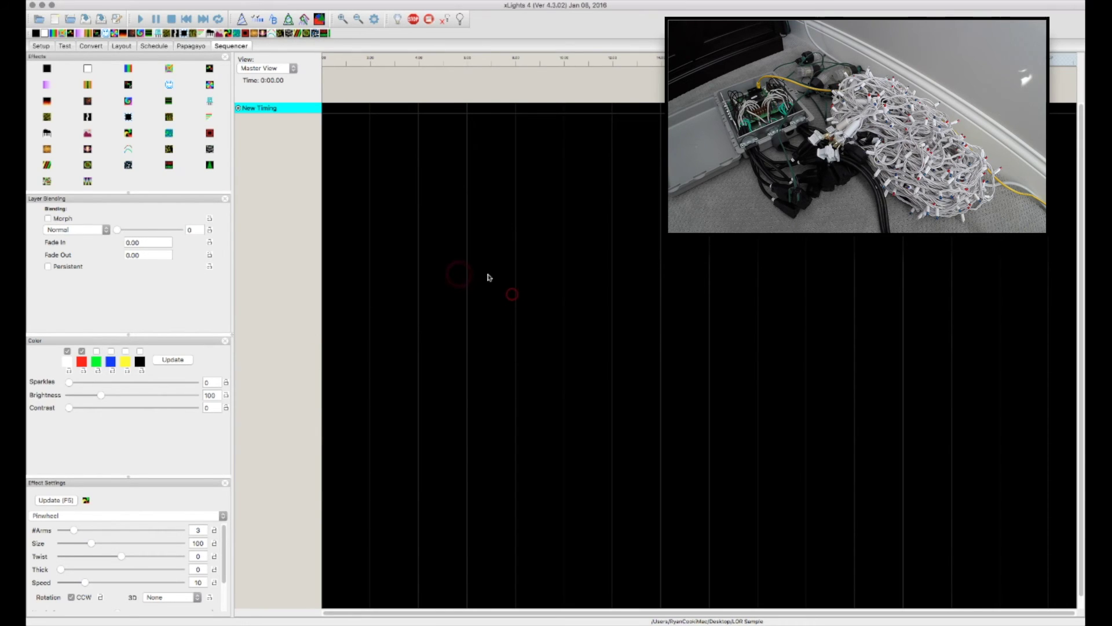
Add the Wreath 1 and Wreath 2 groups as display elements in the sequence
{"action": "right_click", "coordinate": [284, 110]}
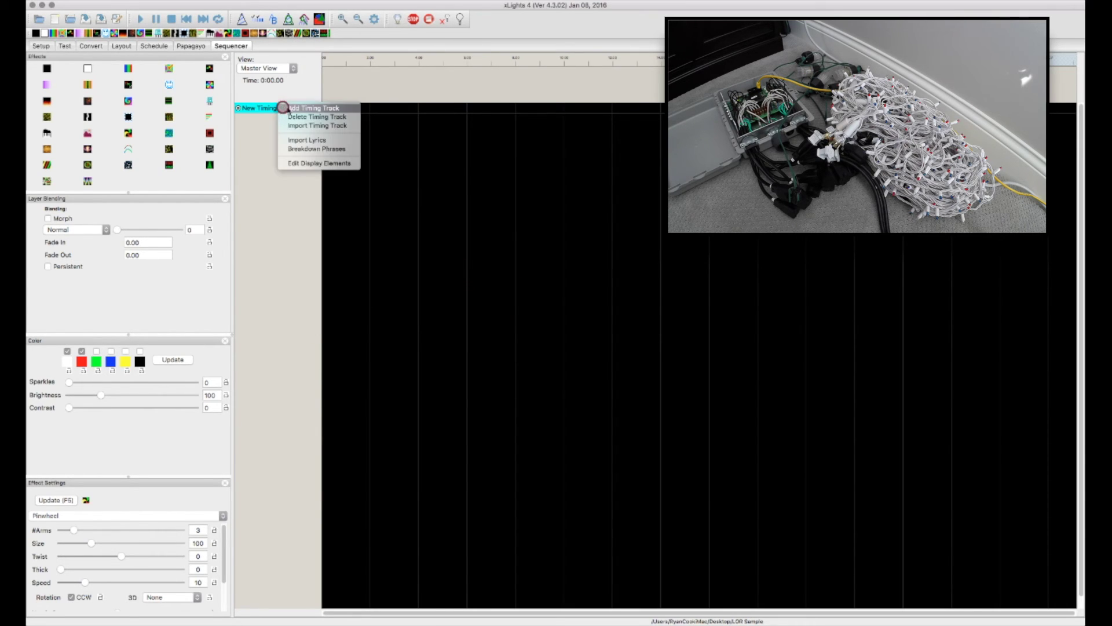
{"action": "left_click", "coordinate": [315, 161]}
{"action": "left_click", "coordinate": [391, 224]}
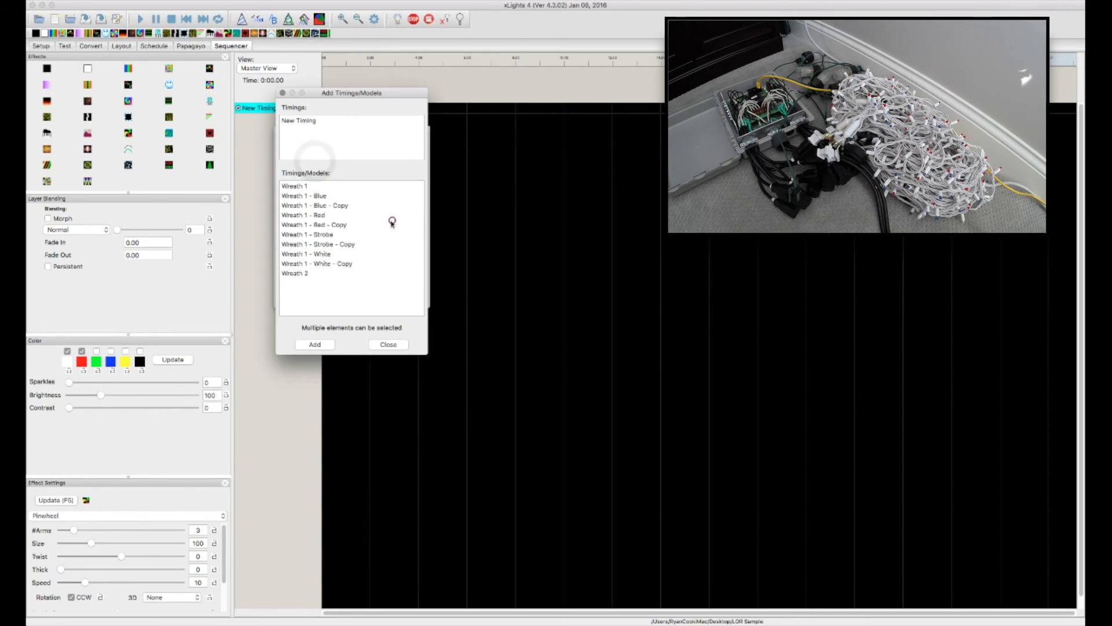
{"action": "left_click", "coordinate": [328, 186]}
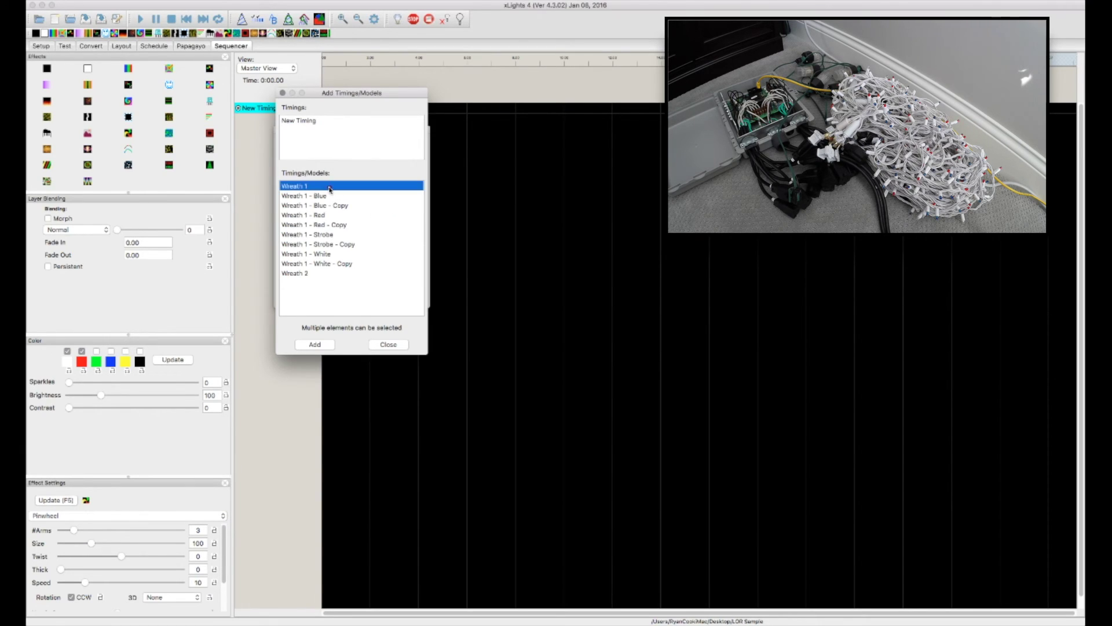
{"action": "left_click", "coordinate": [308, 273], "text": "super"}
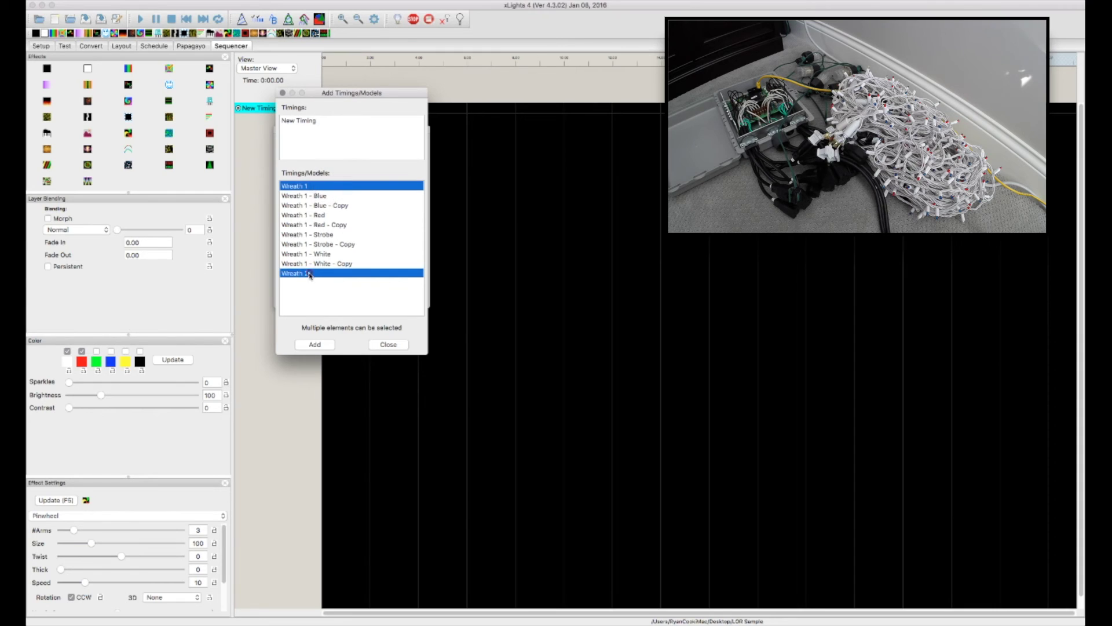
{"action": "left_click", "coordinate": [316, 345]}
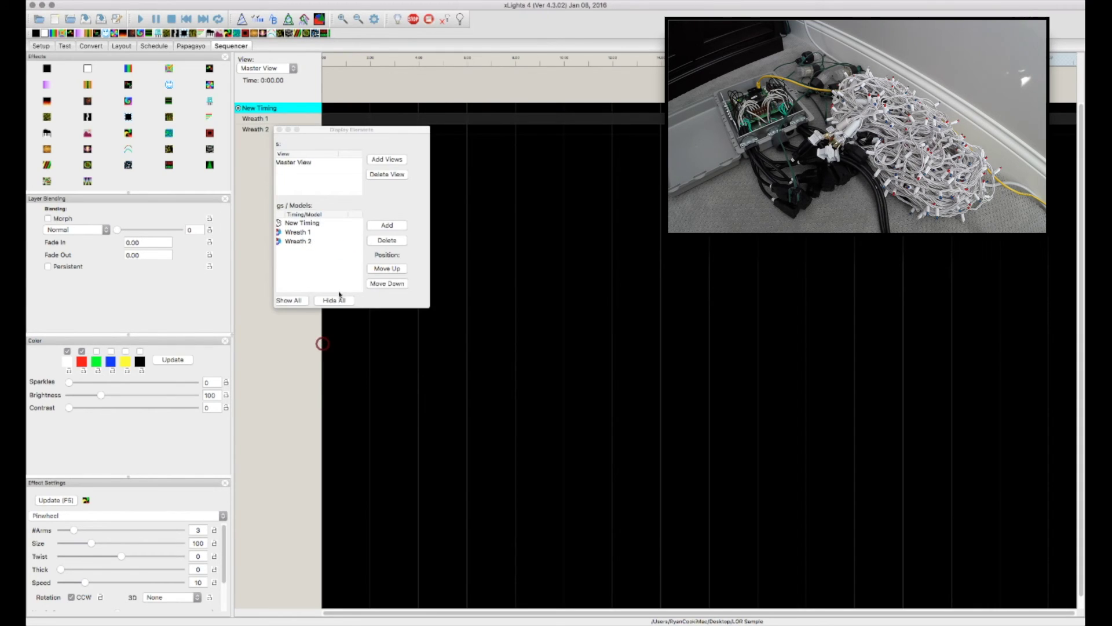
Close the Display Elements list, then expand and collapse Wreath 1 and Wreath 2 to inspect their strands
{"action": "left_click", "coordinate": [280, 130]}
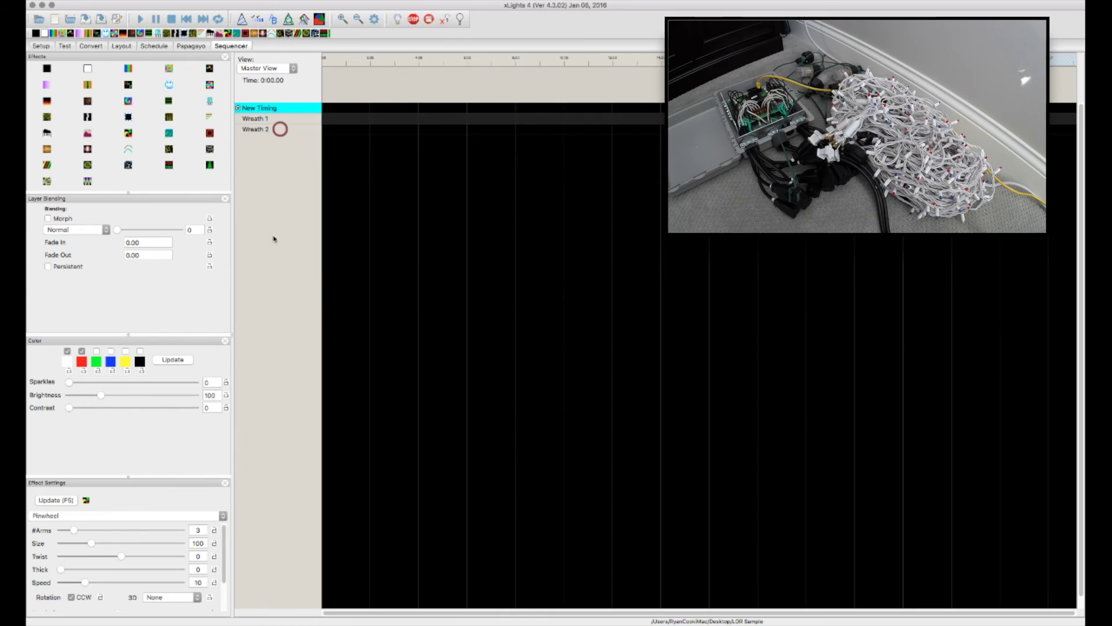
{"action": "double_click", "coordinate": [262, 119]}
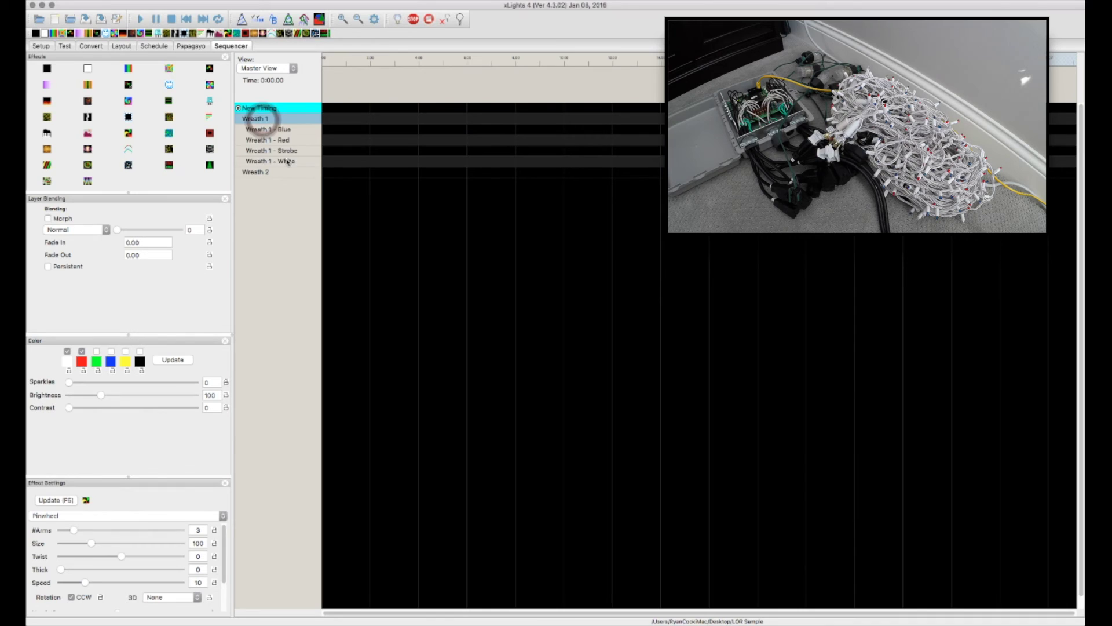
{"action": "left_click", "coordinate": [286, 161]}
{"action": "left_click", "coordinate": [285, 133]}
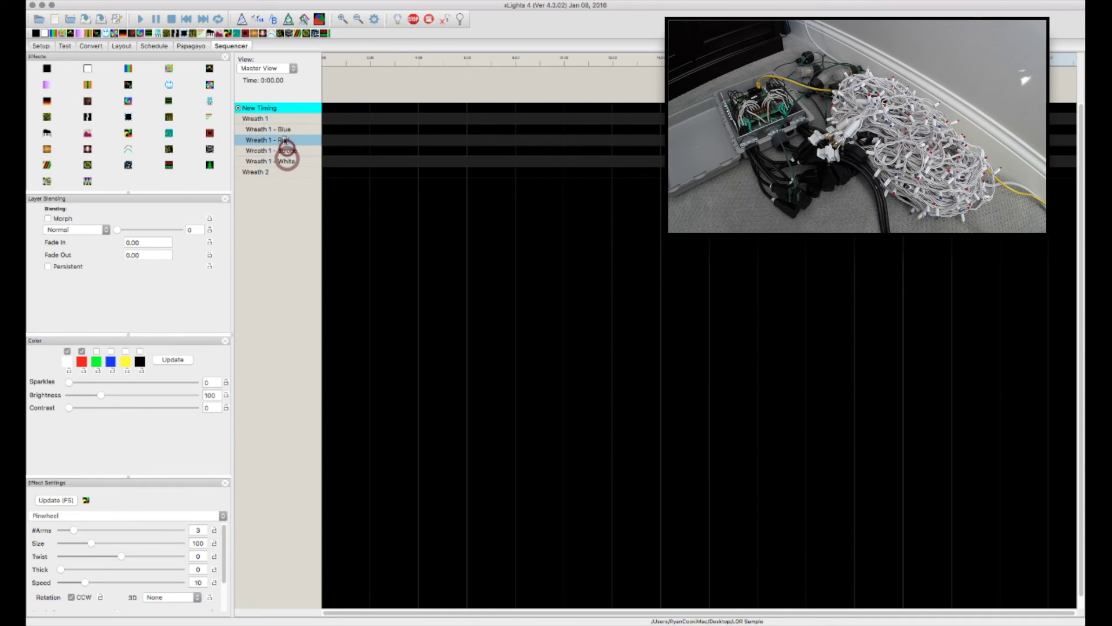
{"action": "double_click", "coordinate": [262, 119]}
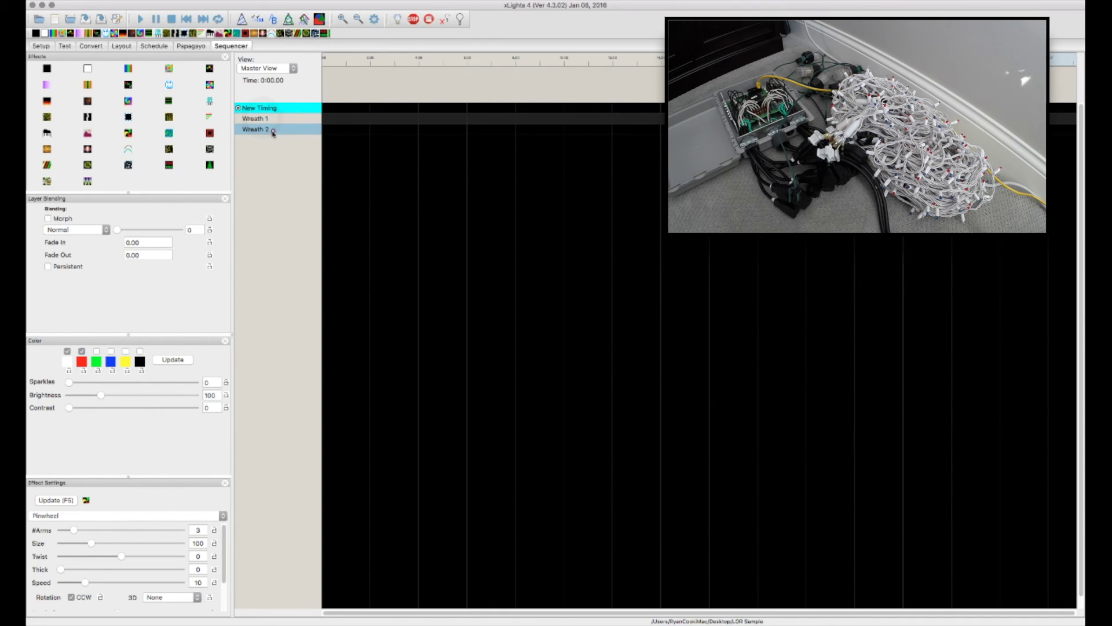
{"action": "double_click", "coordinate": [273, 133]}
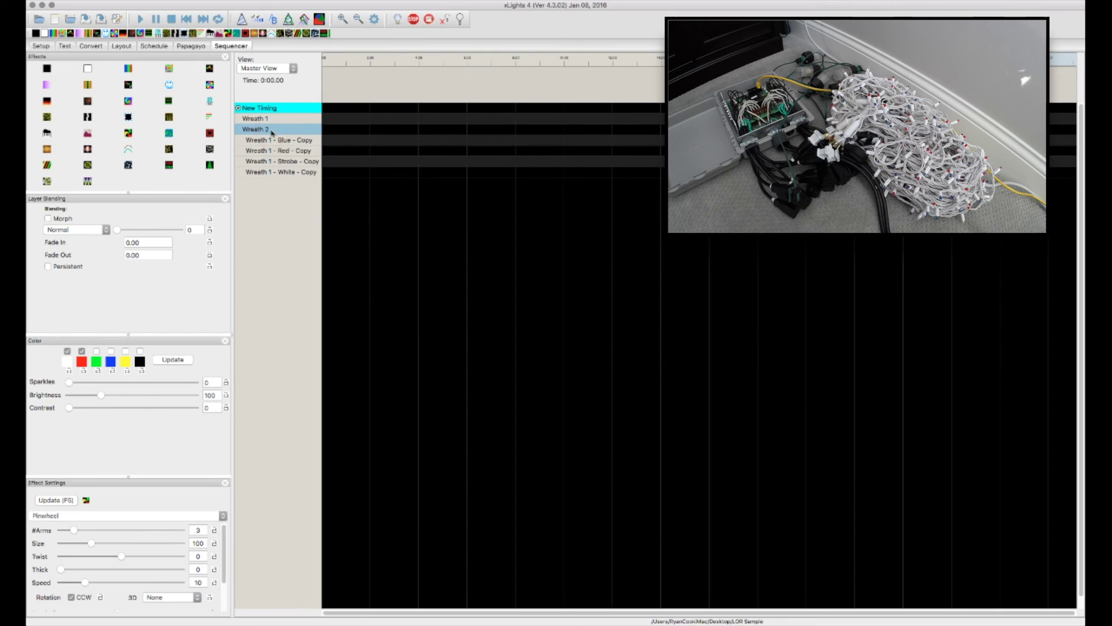
{"action": "double_click", "coordinate": [272, 131]}
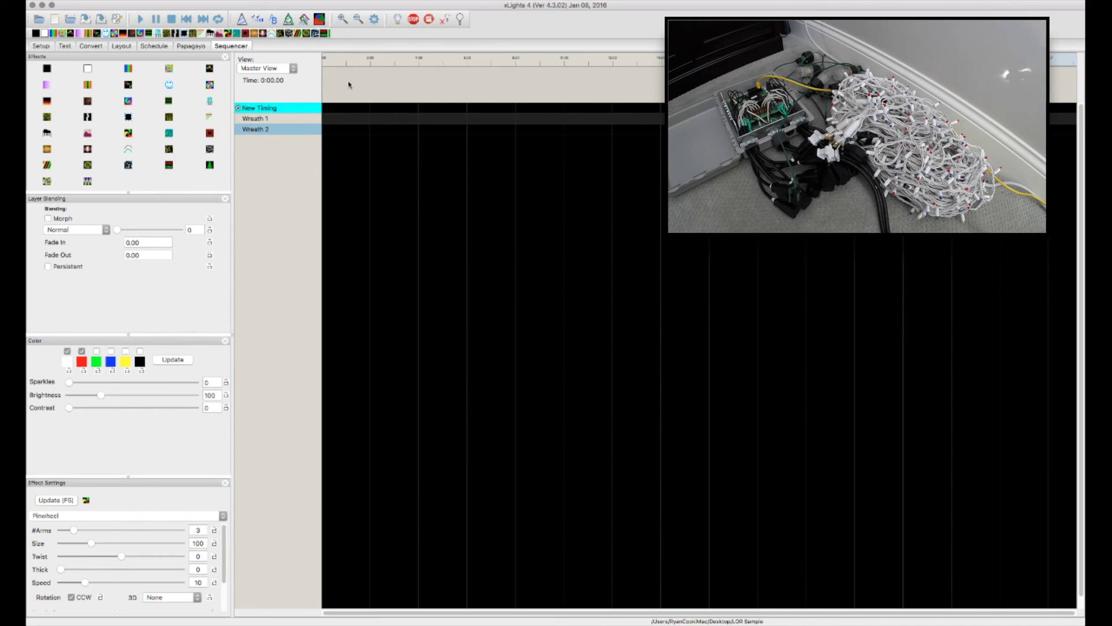
Add six timing marks along the New Timing track
{"action": "left_click", "coordinate": [375, 85]}
{"action": "left_click", "coordinate": [465, 85]}
{"action": "left_click", "coordinate": [550, 86]}
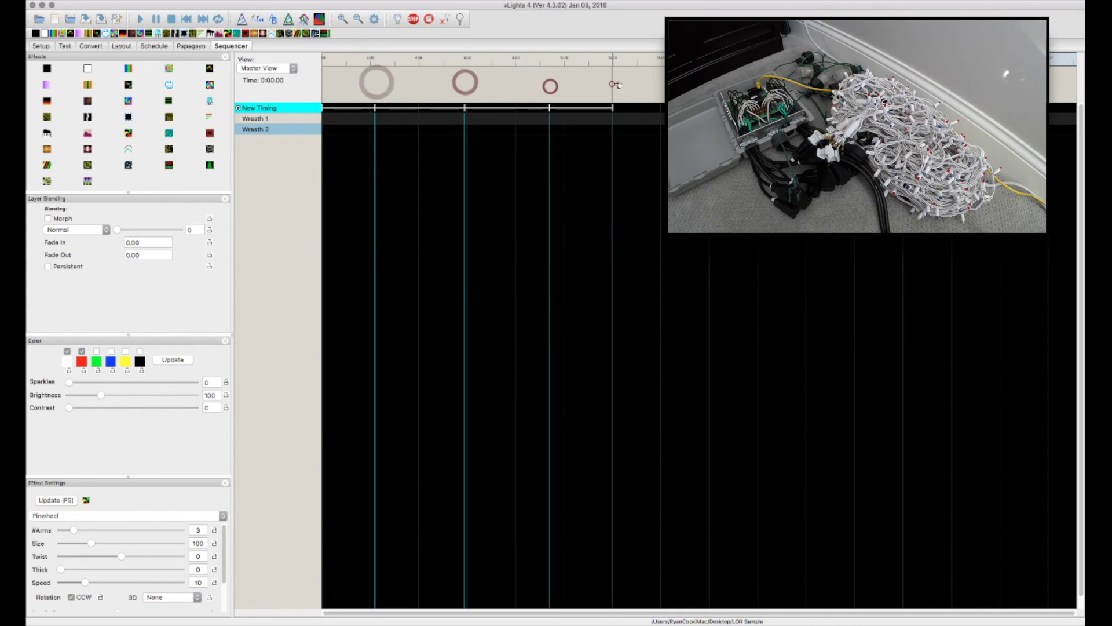
{"action": "left_click", "coordinate": [613, 84]}
{"action": "left_click", "coordinate": [718, 85]}
{"action": "left_click", "coordinate": [761, 85]}
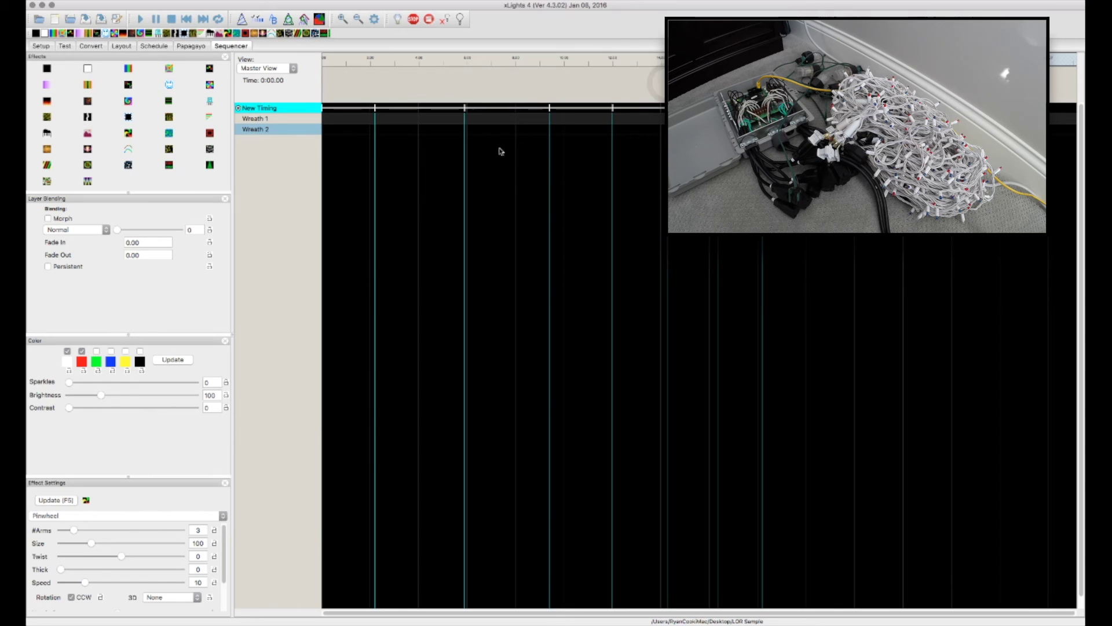
Turn on Output To Lights and place an On effect on Wreath 1's first interval
{"action": "left_click", "coordinate": [279, 120]}
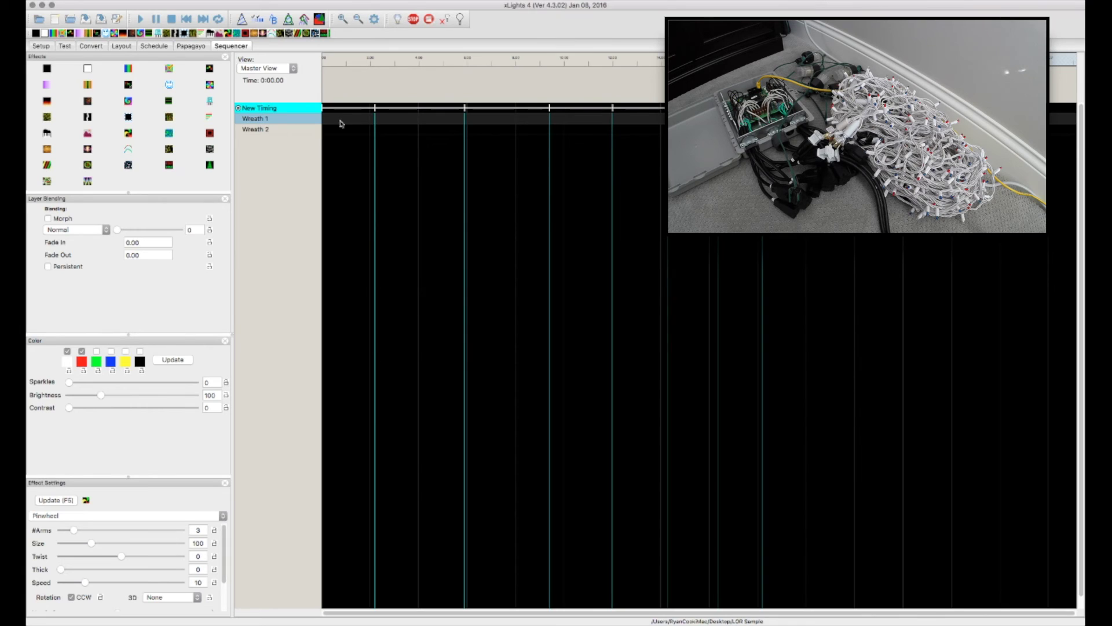
{"action": "left_click", "coordinate": [461, 20]}
{"action": "left_click_drag", "start_coordinate": [88, 70], "coordinate": [345, 119]}
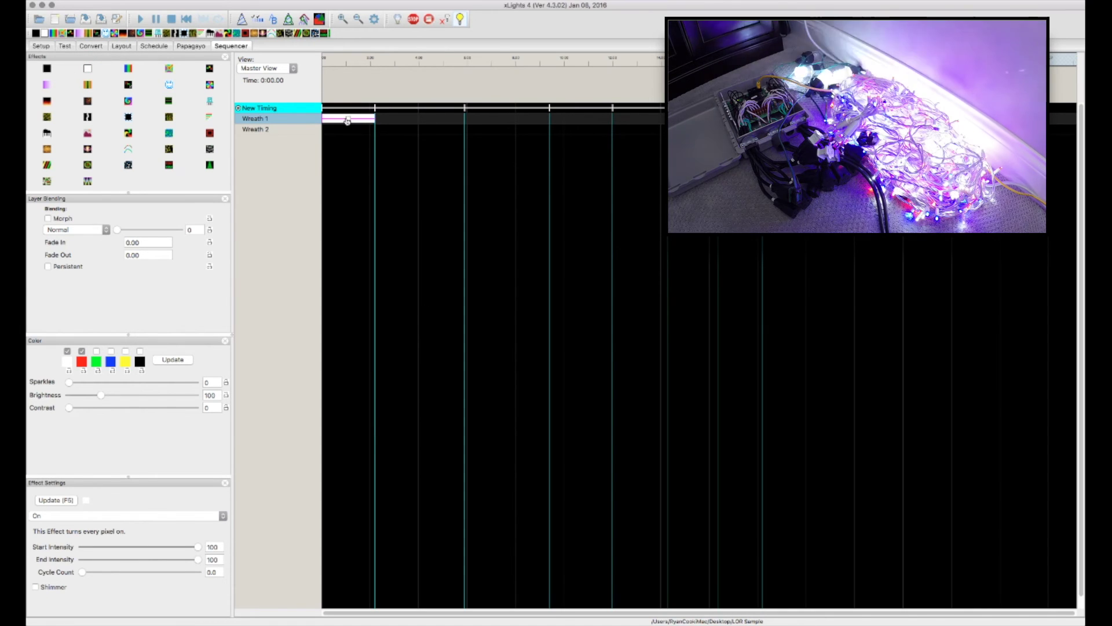
Expand Wreath 1 and delete the On effect from its group row
{"action": "double_click", "coordinate": [268, 120]}
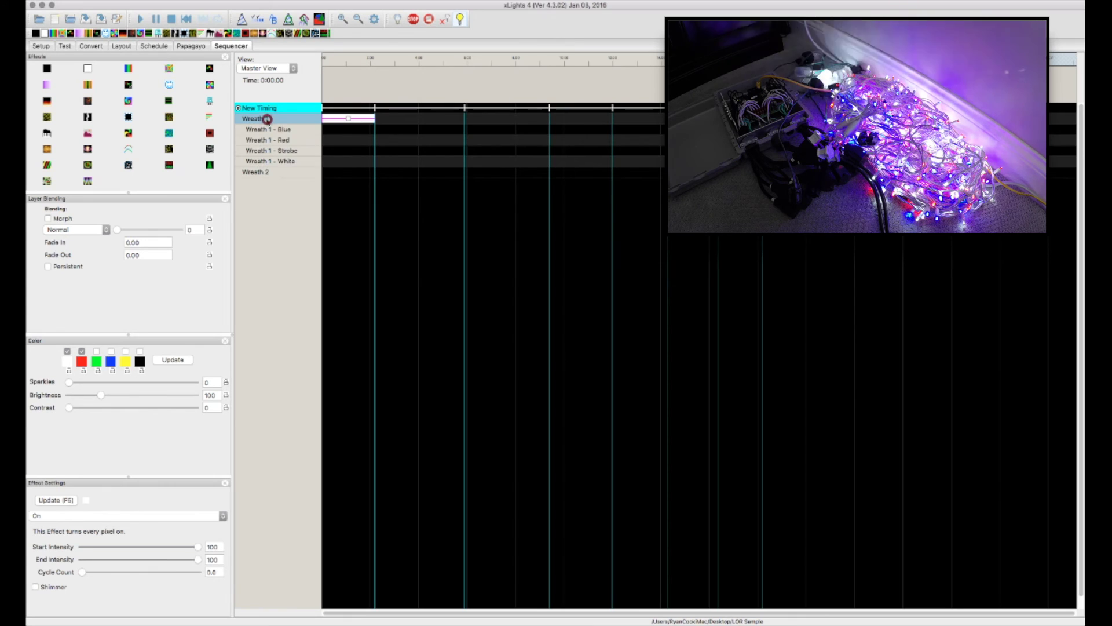
{"action": "left_click", "coordinate": [350, 119]}
{"action": "key", "text": "Delete"}
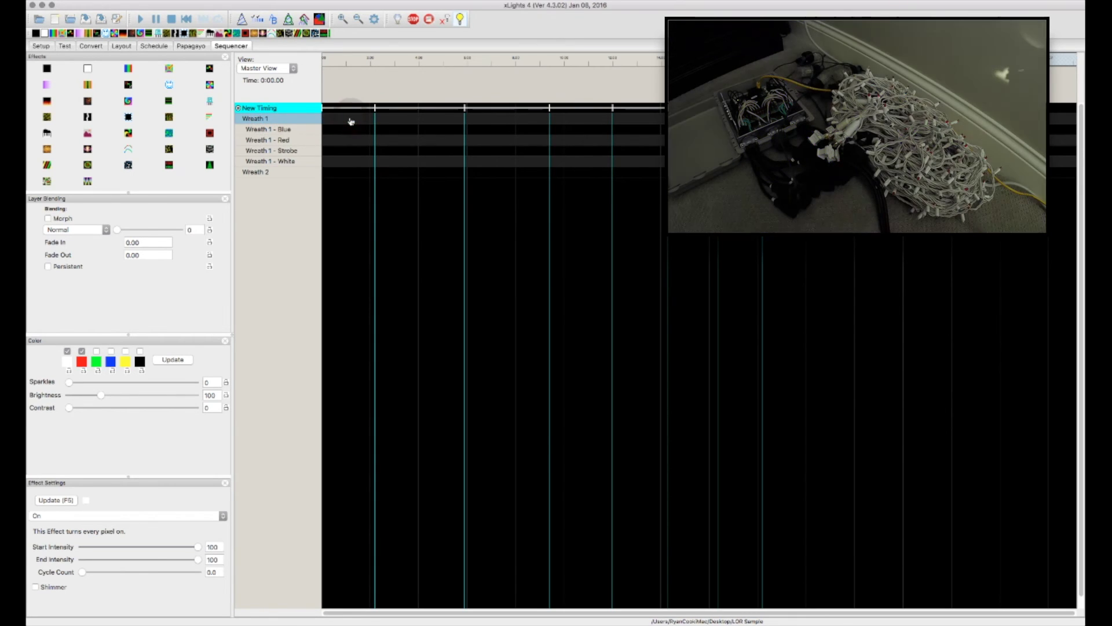
Place On effects on the Blue, Red, Strobe and White strands in successive intervals
{"action": "left_click_drag", "start_coordinate": [89, 69], "coordinate": [350, 130]}
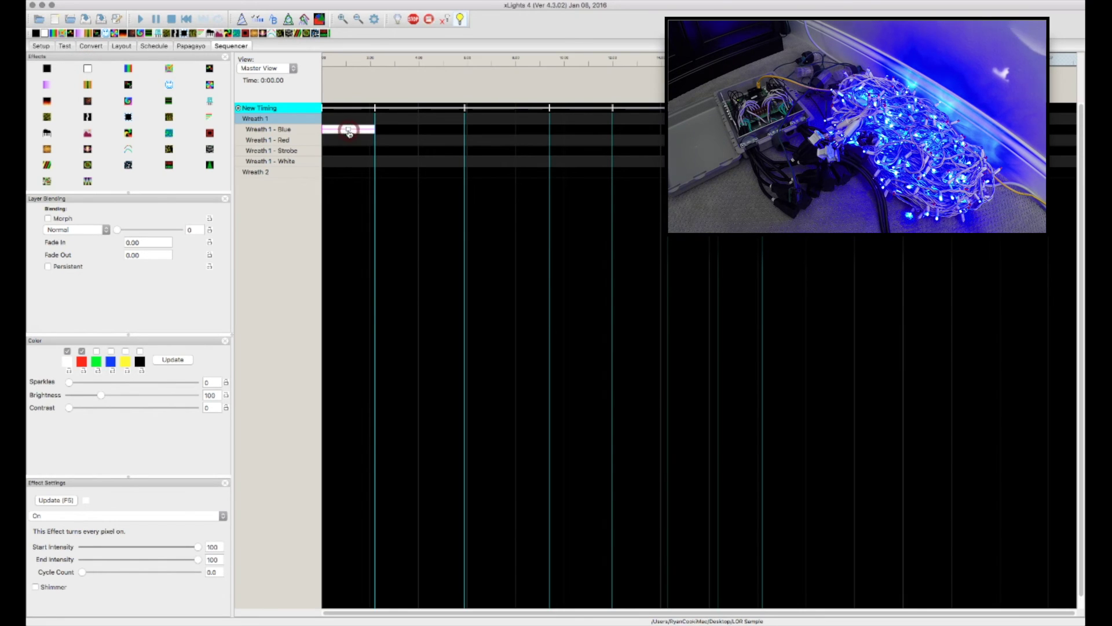
{"action": "left_click", "coordinate": [384, 140]}
{"action": "left_click", "coordinate": [388, 144]}
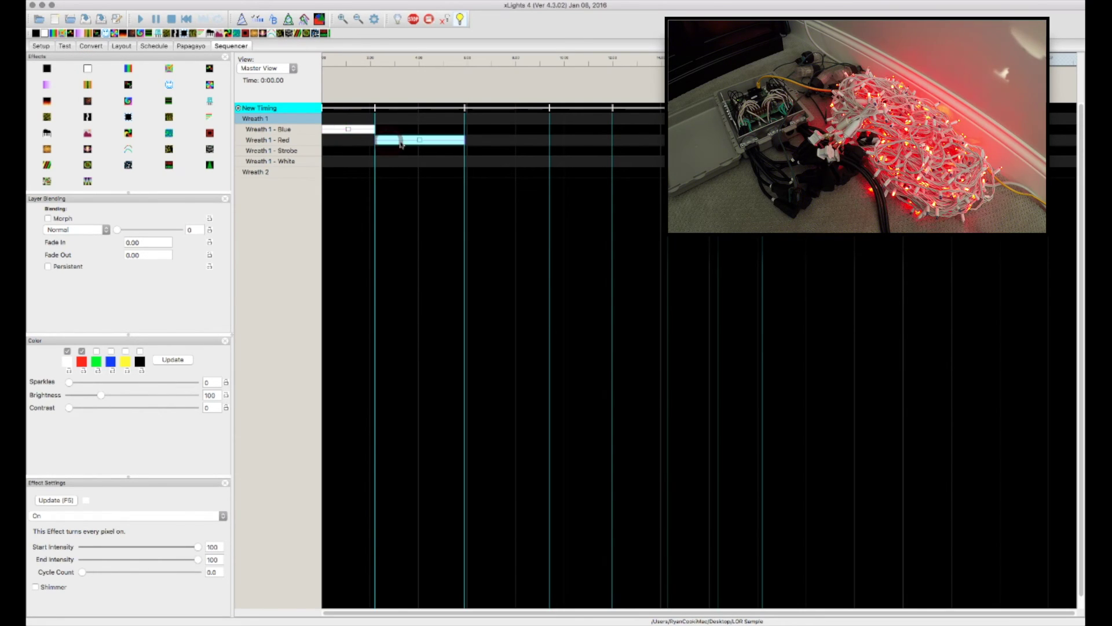
{"action": "left_click", "coordinate": [506, 152]}
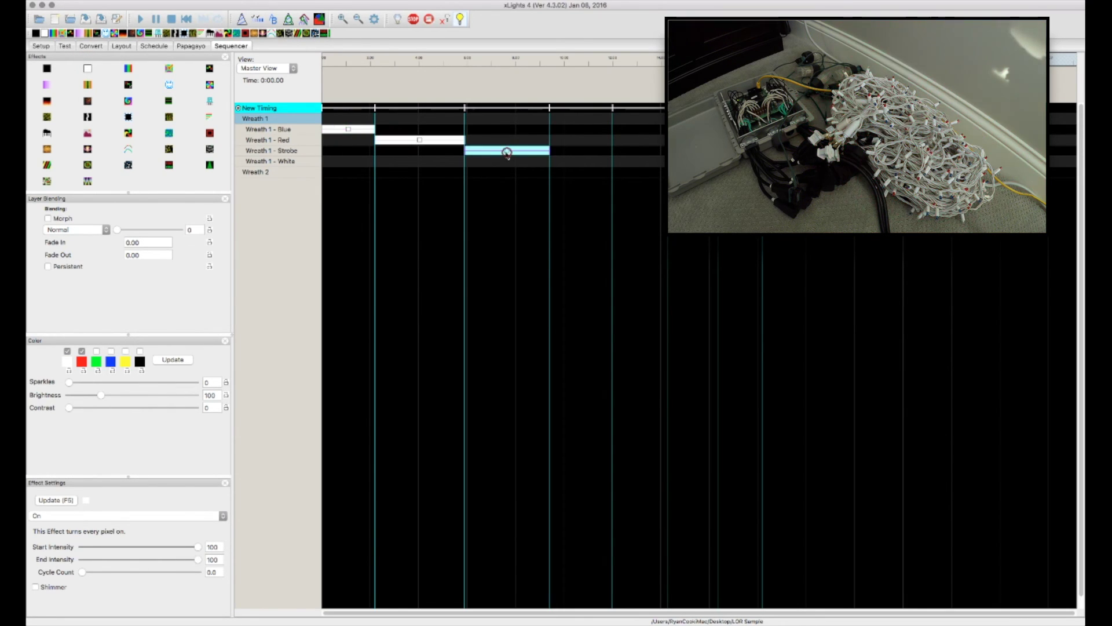
{"action": "left_click", "coordinate": [584, 163]}
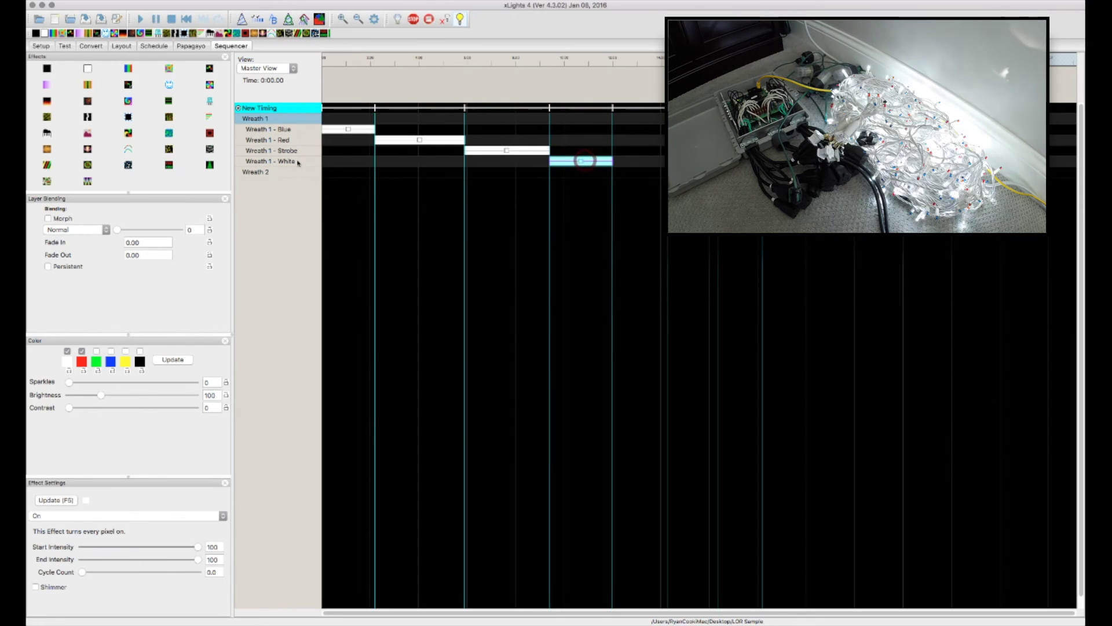
{"action": "left_click", "coordinate": [590, 183]}
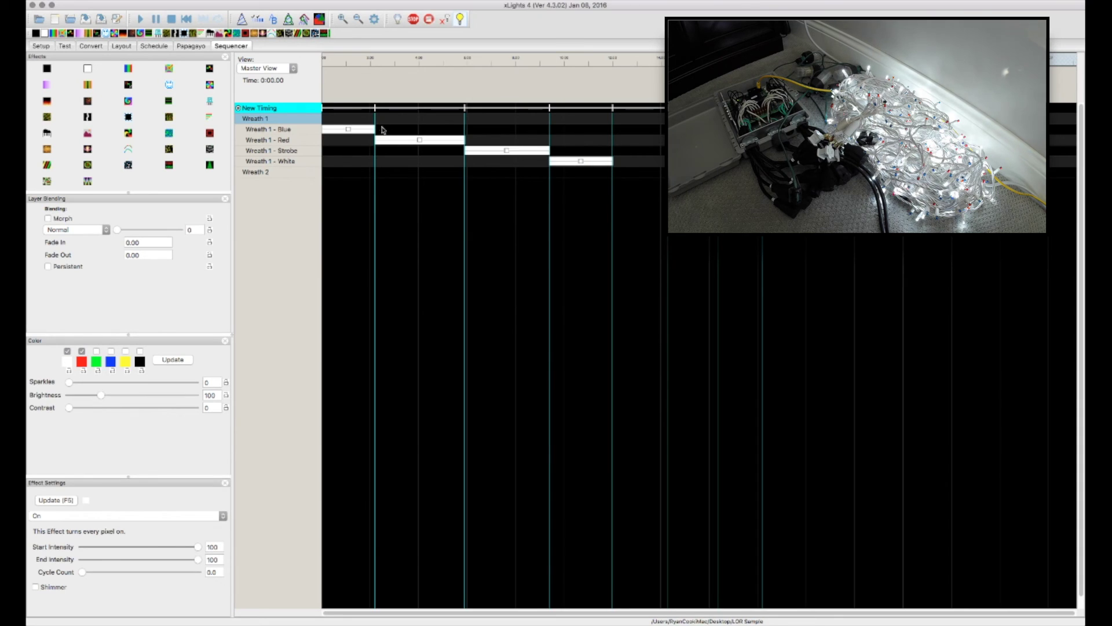
{"action": "left_click", "coordinate": [349, 130]}
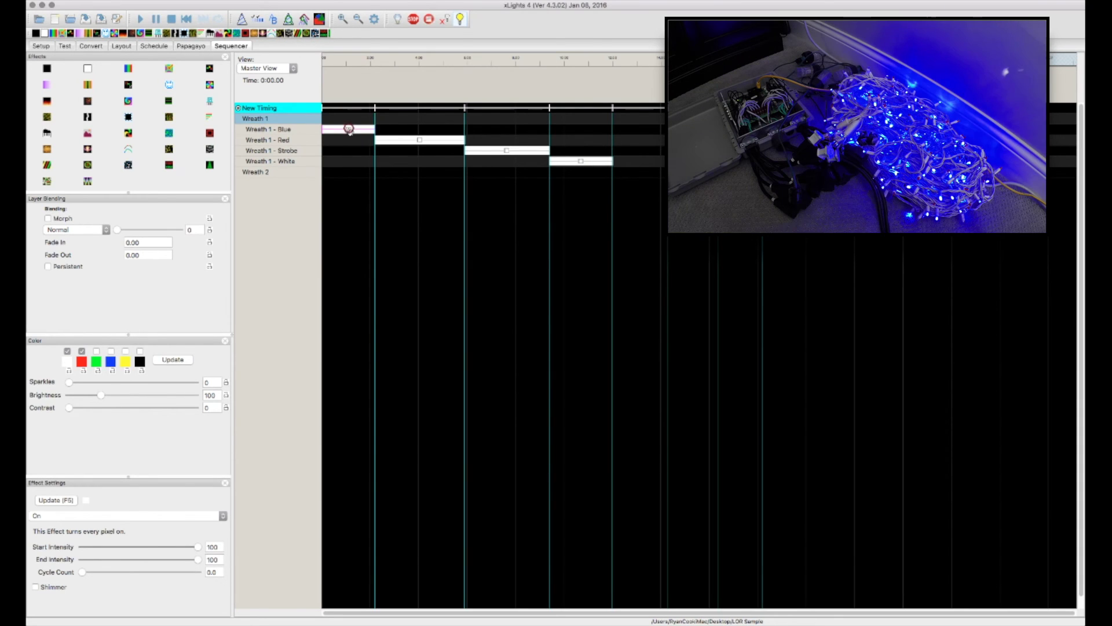
Set the Blue strand effect's Fade In and Fade Out to 1
{"action": "left_click", "coordinate": [152, 243]}
{"action": "type", "text": "5"}
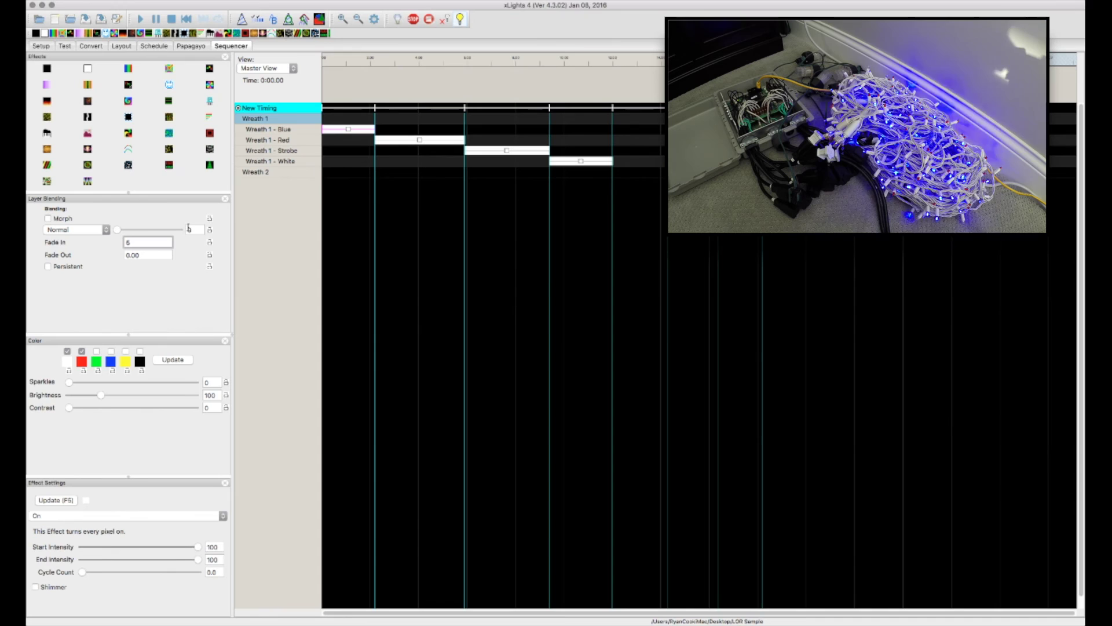
{"action": "double_click", "coordinate": [145, 243]}
{"action": "type", "text": "1"}
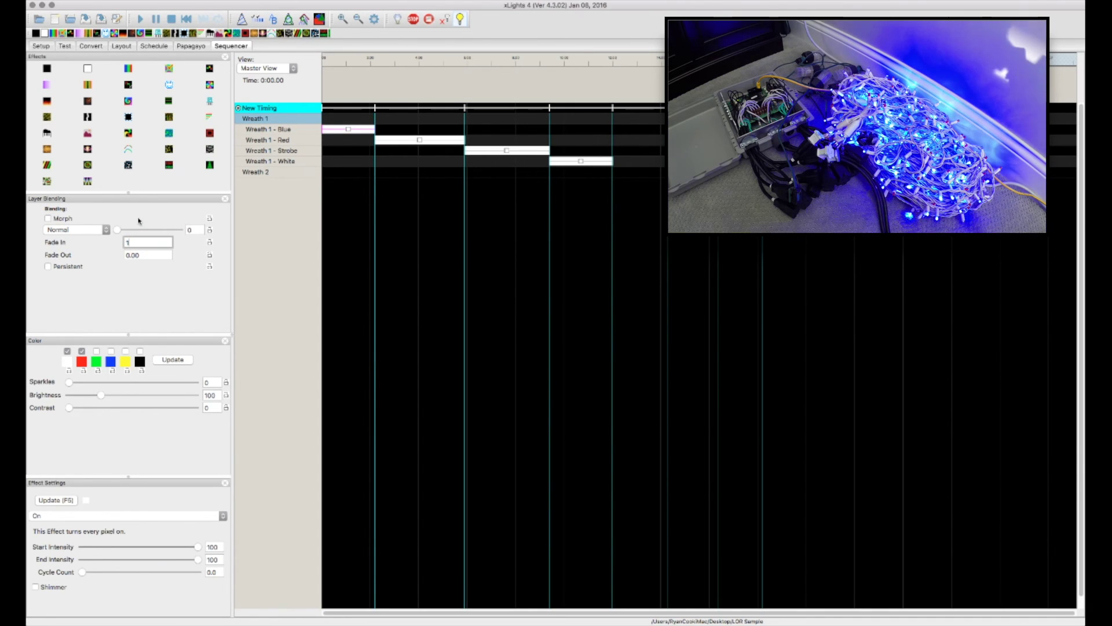
{"action": "double_click", "coordinate": [150, 256]}
{"action": "type", "text": "1"}
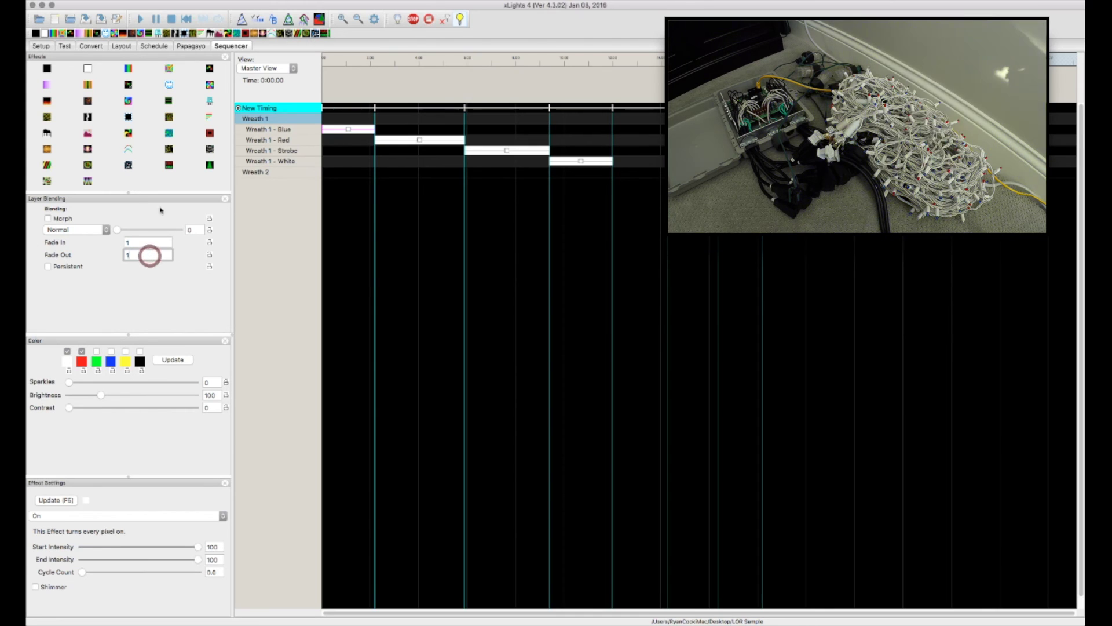
Compare with the Strobe effect, then delete the Blue strand's On effect
{"action": "left_click", "coordinate": [507, 150]}
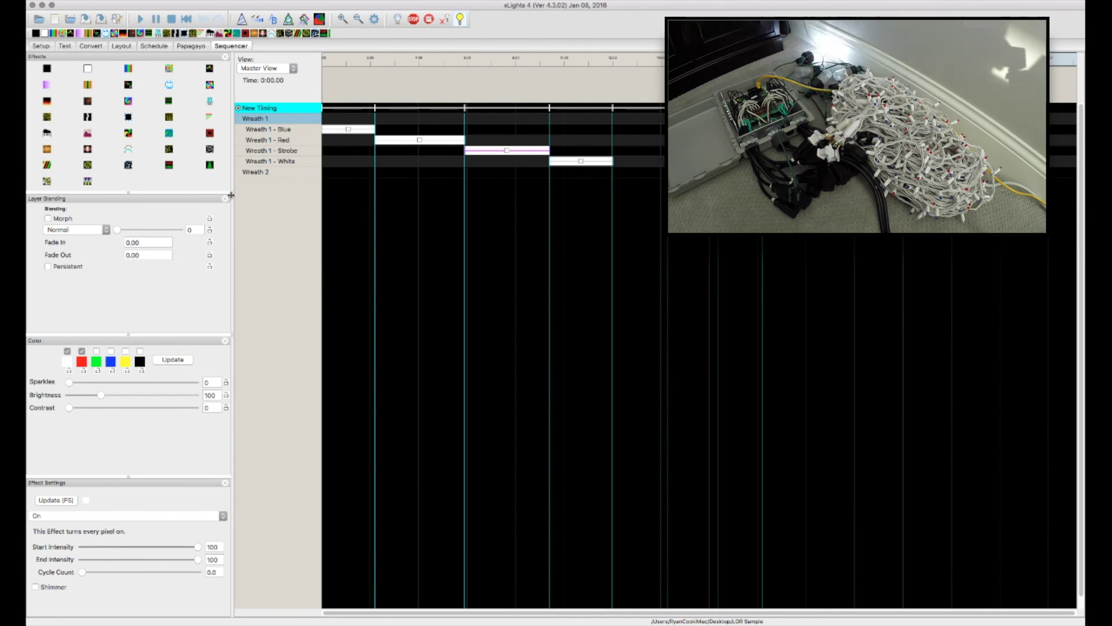
{"action": "left_click", "coordinate": [352, 129]}
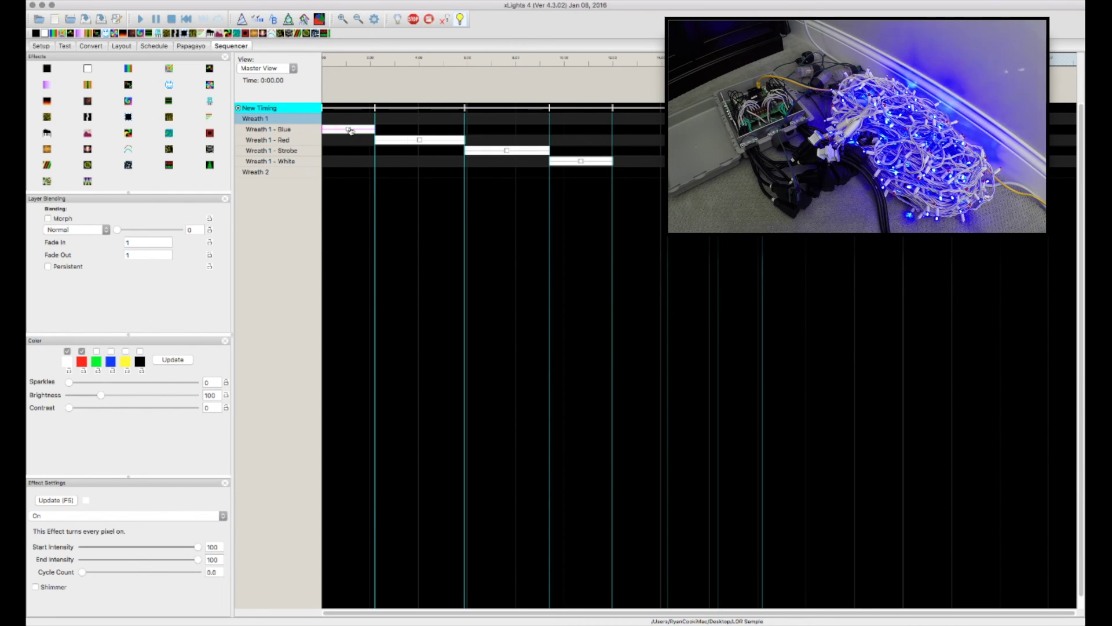
{"action": "left_click", "coordinate": [292, 129]}
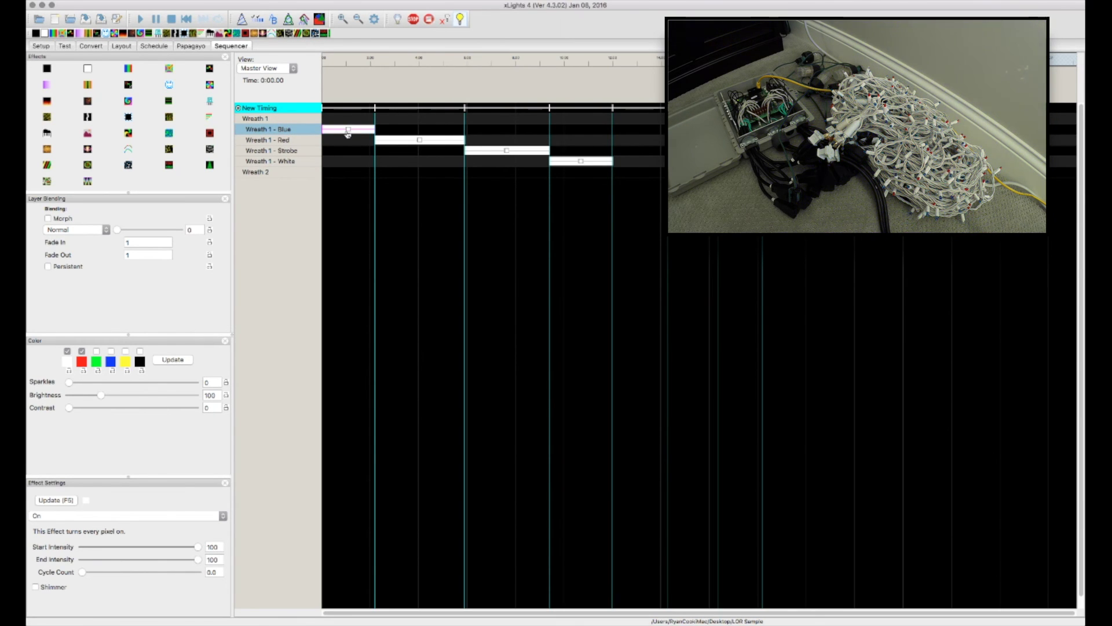
{"action": "key", "text": "Delete"}
Delete the Red, Strobe and White effects, then add a blue Bars effect to the Blue strand
{"action": "left_click", "coordinate": [418, 142]}
{"action": "key", "text": "Delete"}
{"action": "left_click", "coordinate": [508, 149]}
{"action": "key", "text": "Delete"}
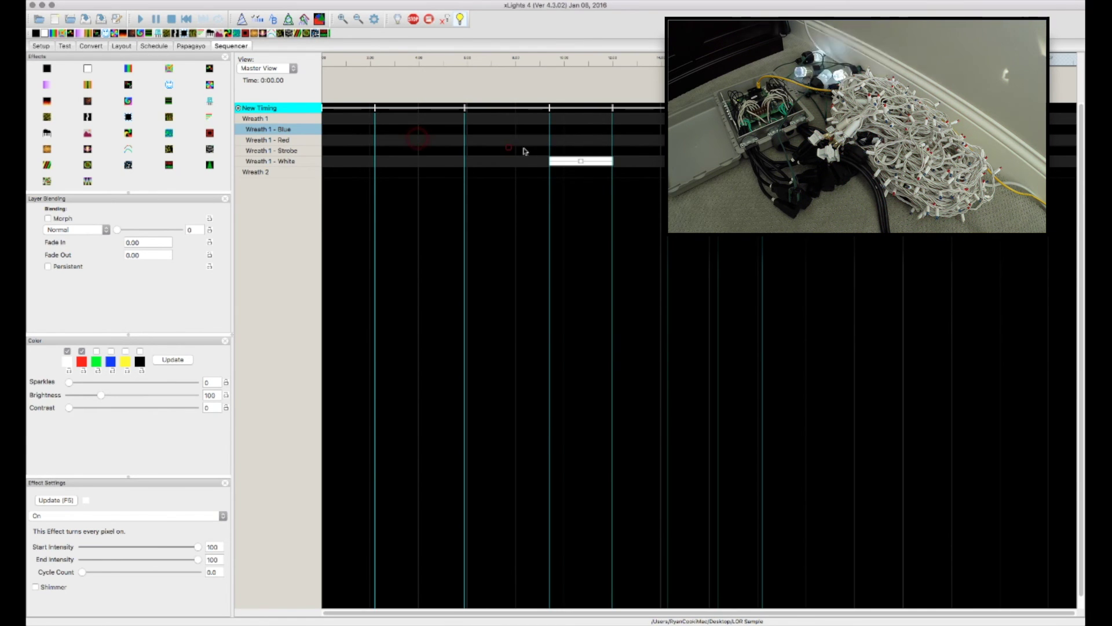
{"action": "left_click", "coordinate": [582, 161]}
{"action": "key", "text": "Delete"}
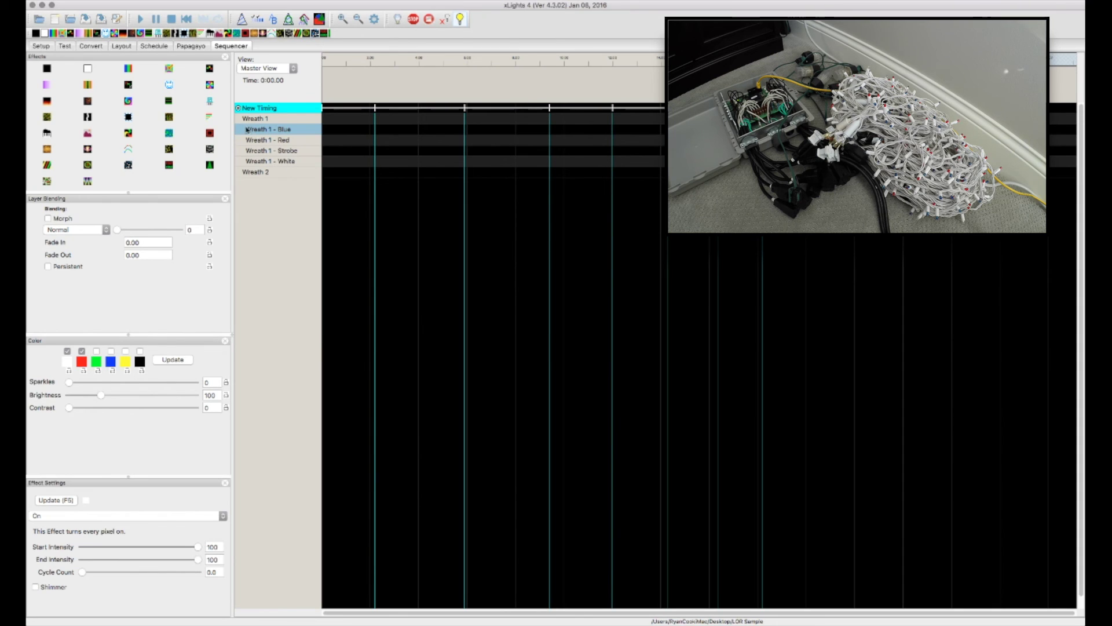
{"action": "left_click_drag", "start_coordinate": [128, 68], "coordinate": [349, 119]}
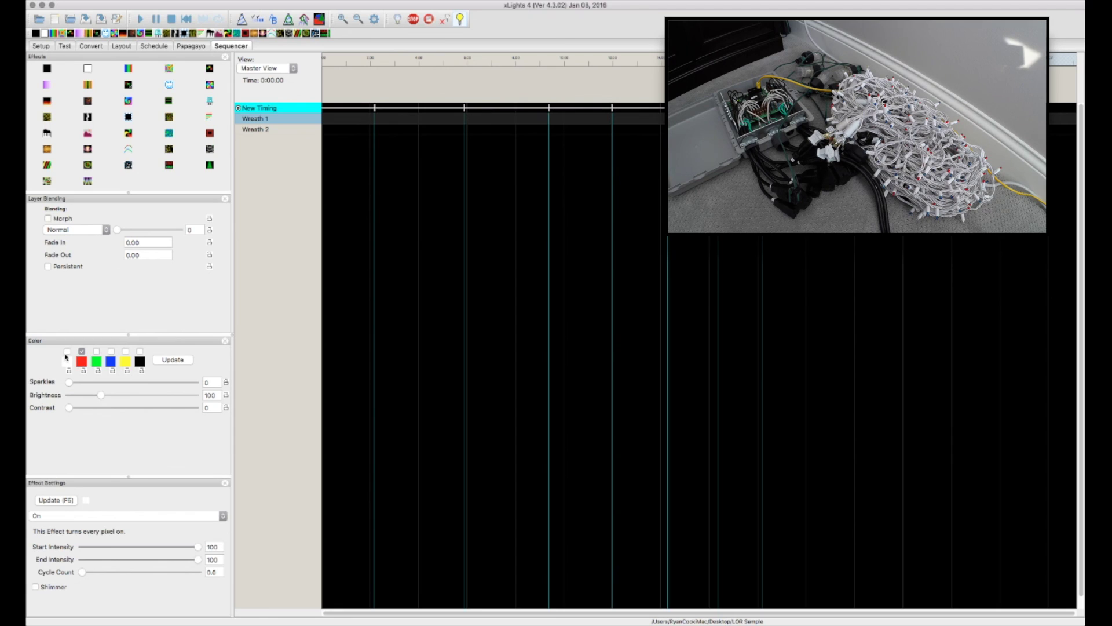
{"action": "left_click", "coordinate": [110, 351]}
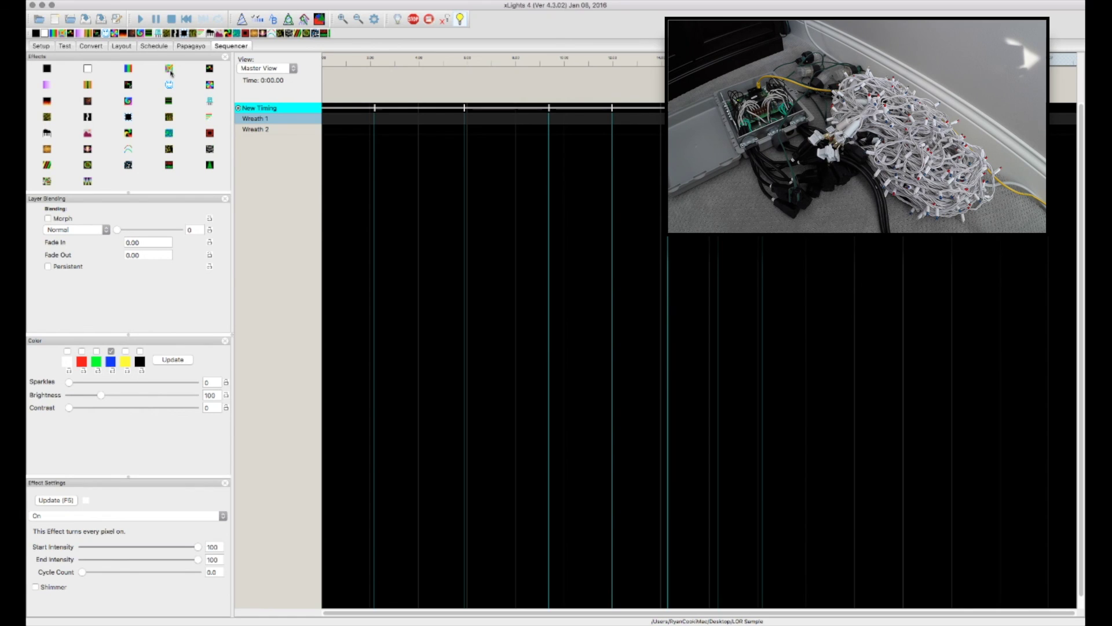
Place an On effect in Wreath 1's first interval, change it from blue to red, then delete it
{"action": "left_click_drag", "start_coordinate": [88, 69], "coordinate": [340, 117]}
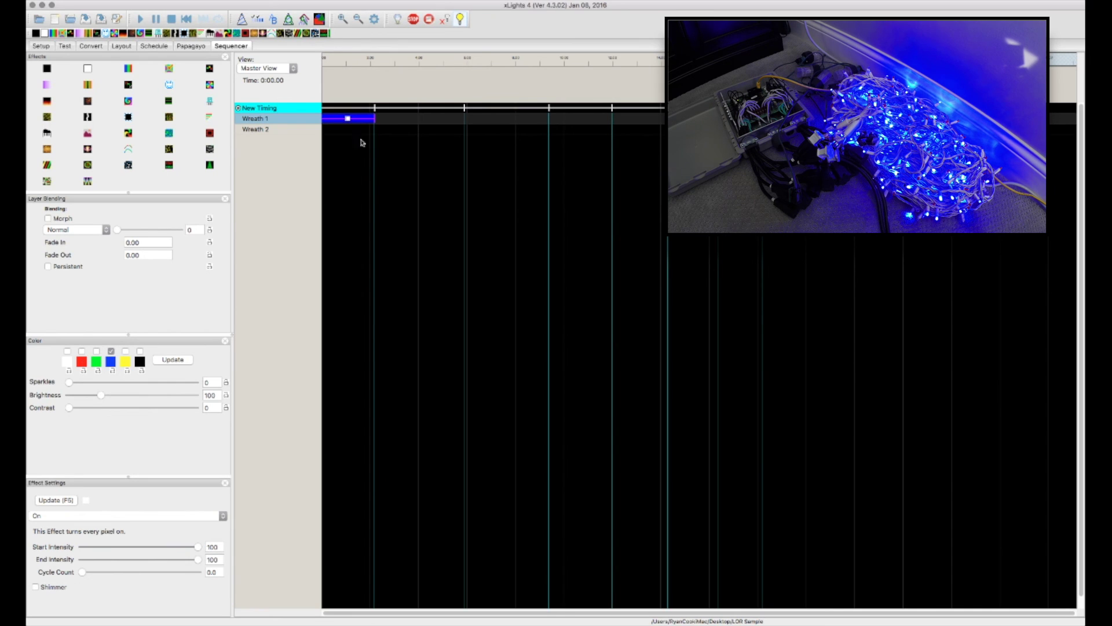
{"action": "left_click", "coordinate": [81, 351]}
{"action": "left_click", "coordinate": [111, 351]}
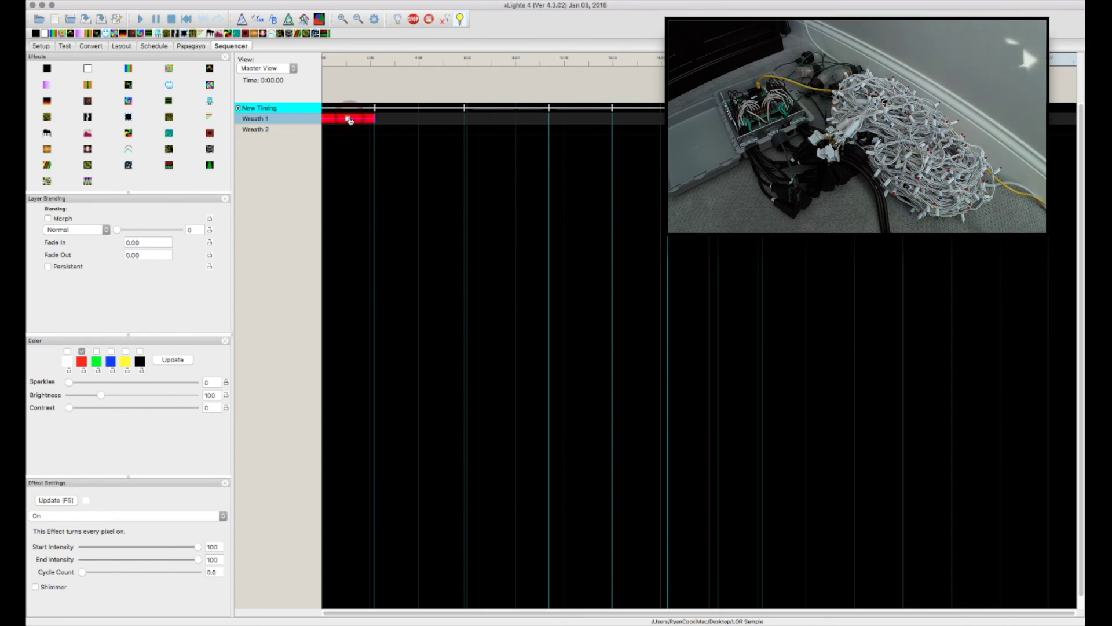
{"action": "key", "text": "Delete"}
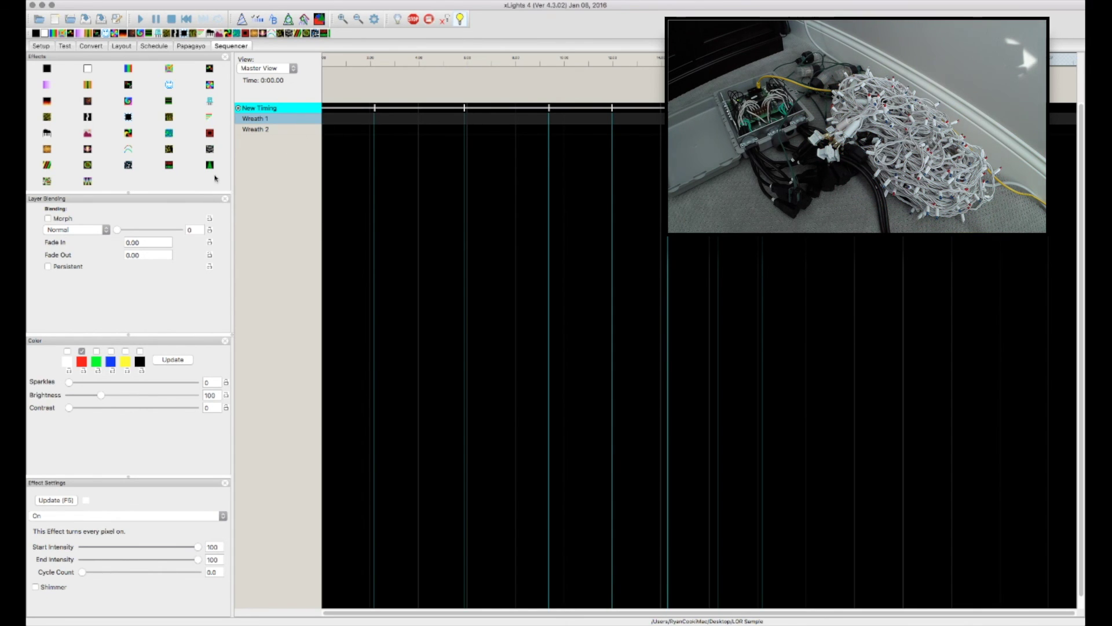
Drag a SingleStrand chase onto Wreath 1 and add blue and white to its colours
{"action": "left_click_drag", "start_coordinate": [129, 150], "coordinate": [354, 121]}
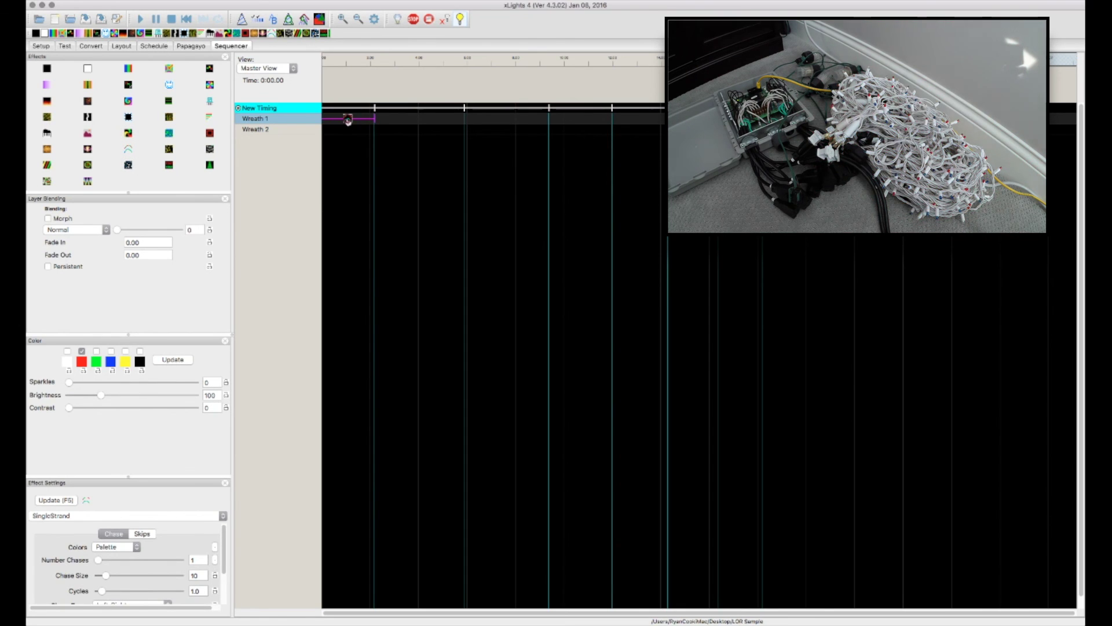
{"action": "left_click", "coordinate": [111, 351]}
{"action": "left_click", "coordinate": [67, 352]}
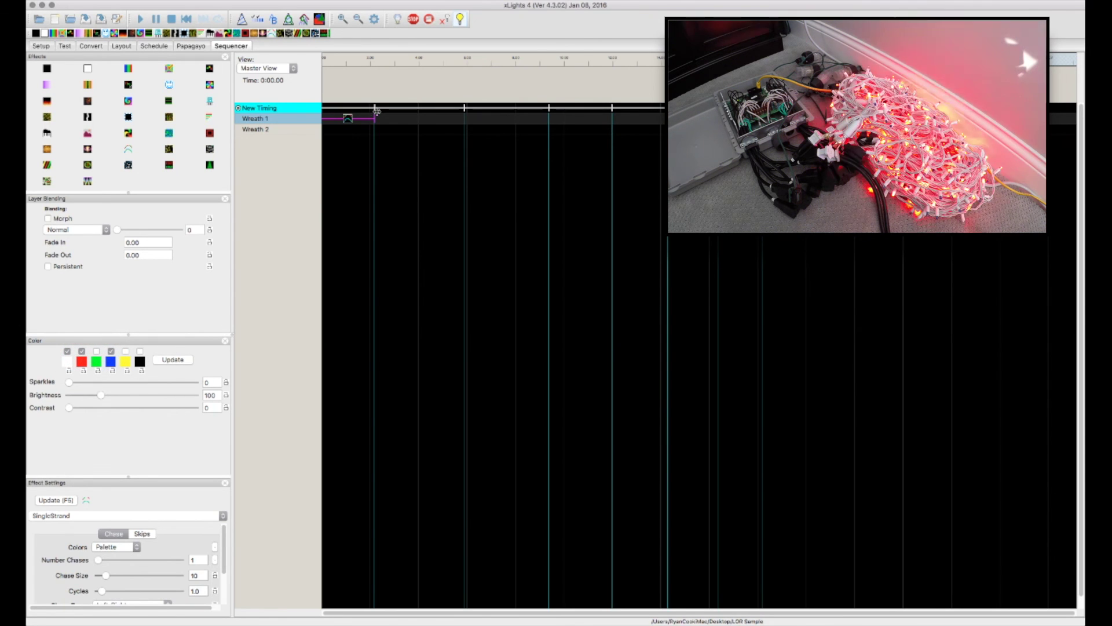
{"action": "left_click", "coordinate": [415, 119]}
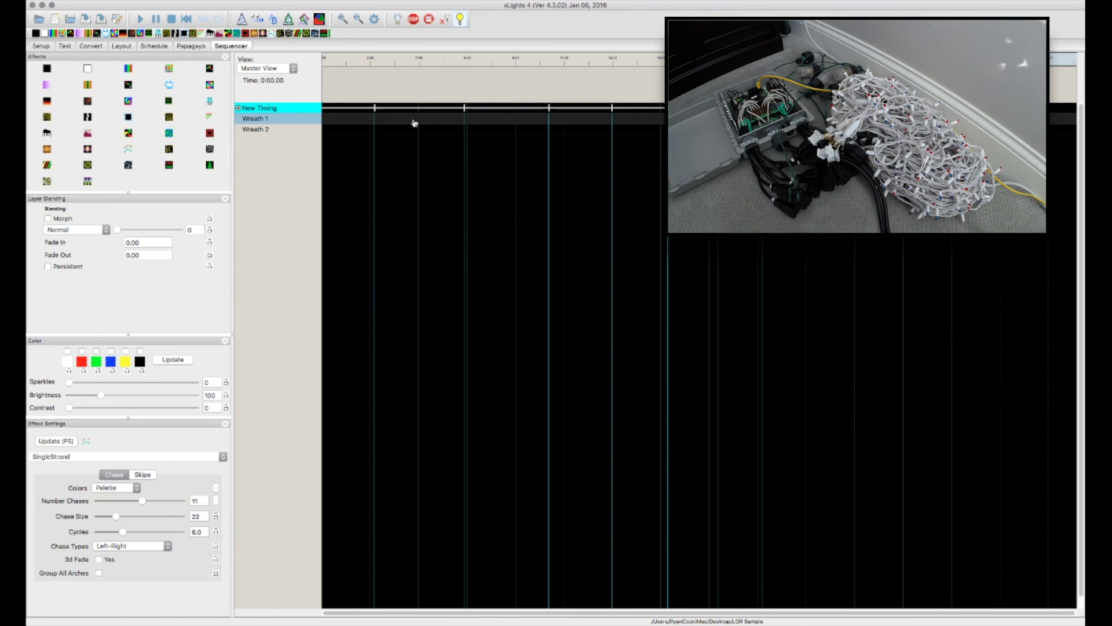